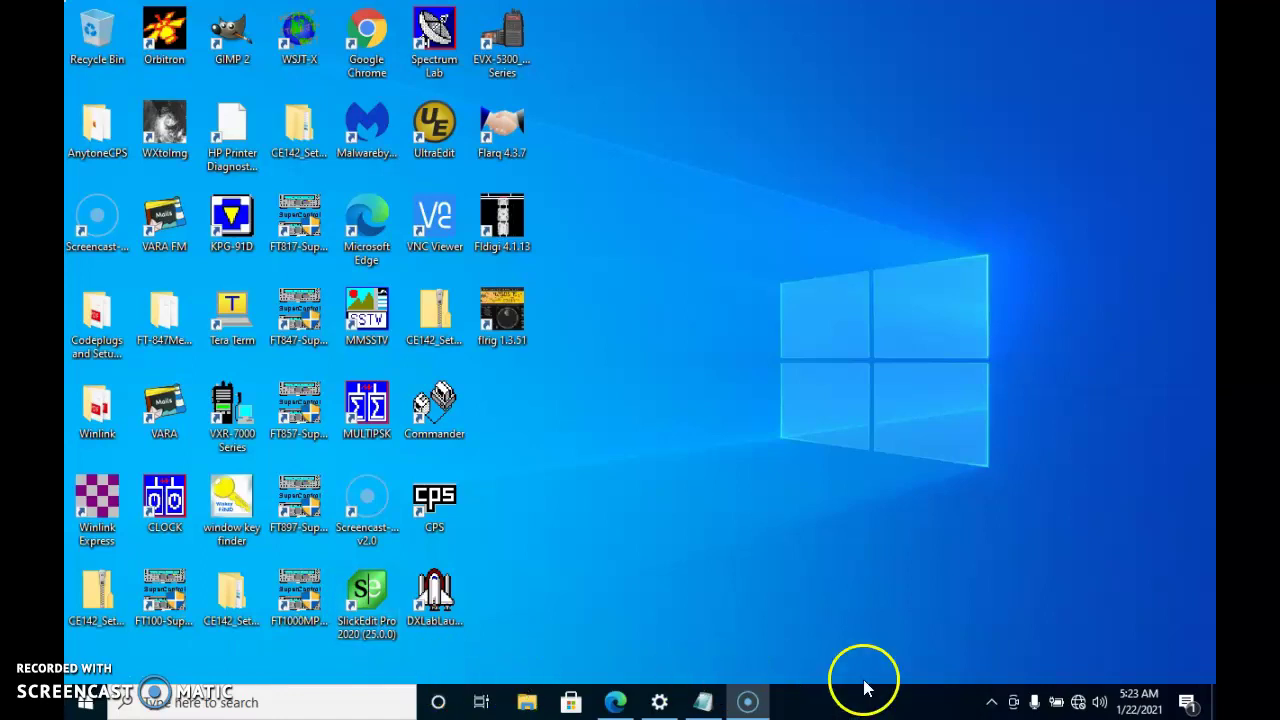
From the network tray icon's Network & Internet settings, open Change adapter options
{"action": "right_click", "coordinate": [1080, 337]}
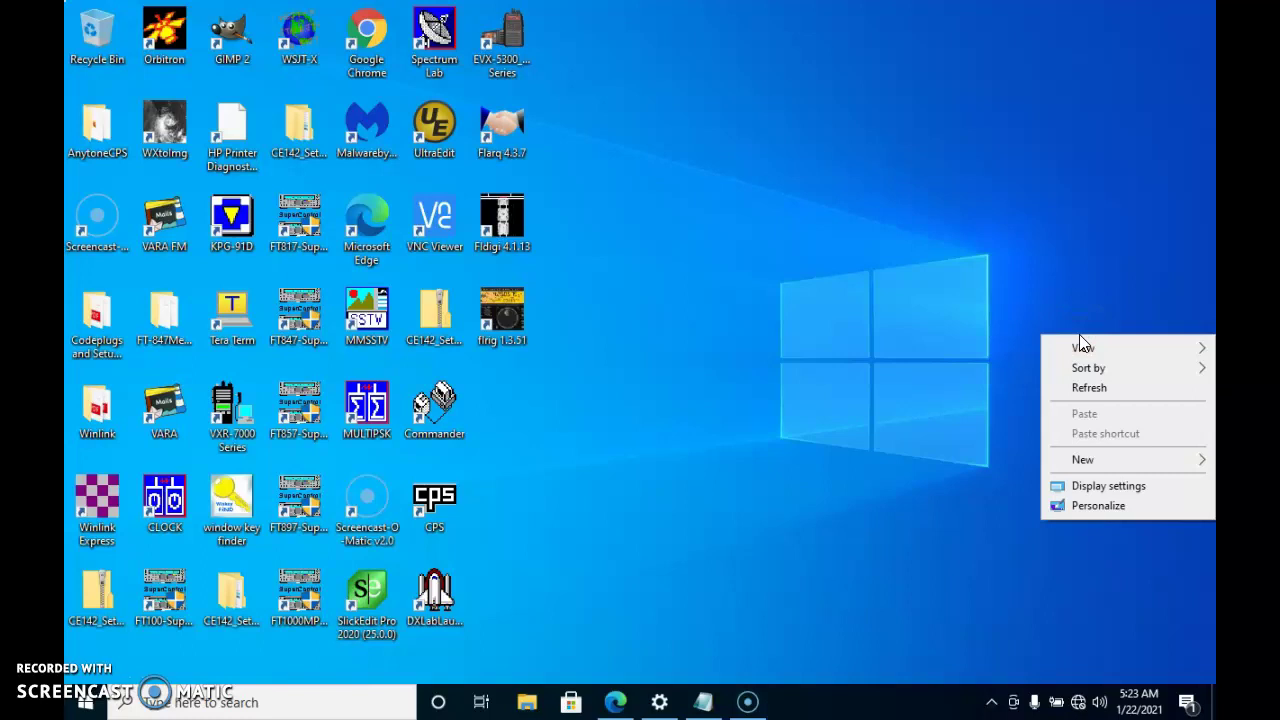
{"action": "left_click", "coordinate": [991, 494]}
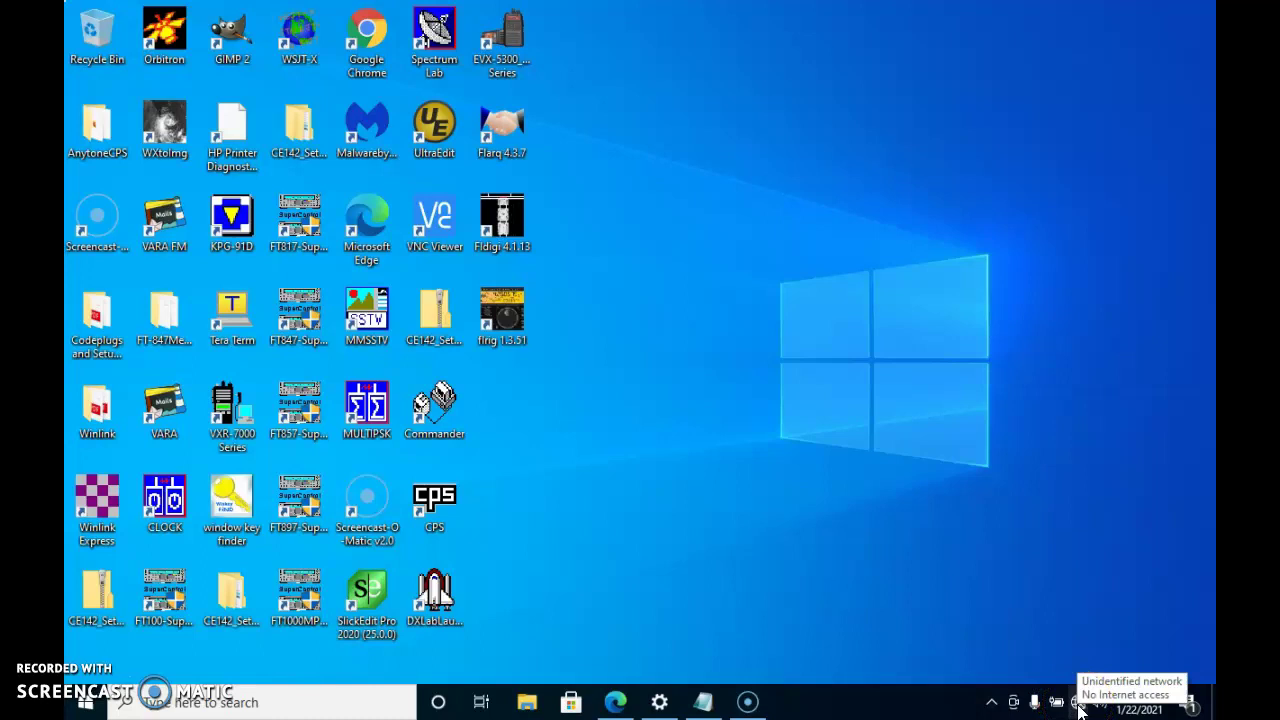
{"action": "right_click", "coordinate": [1078, 706]}
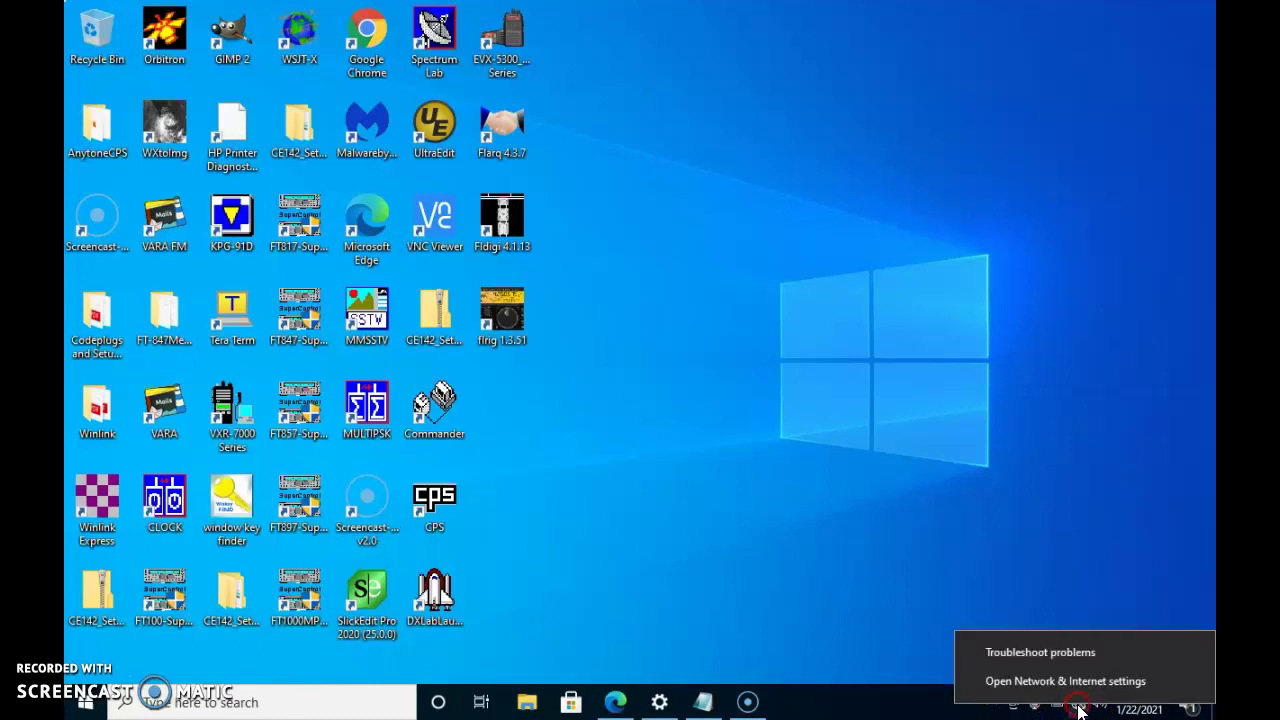
{"action": "left_click", "coordinate": [1064, 681]}
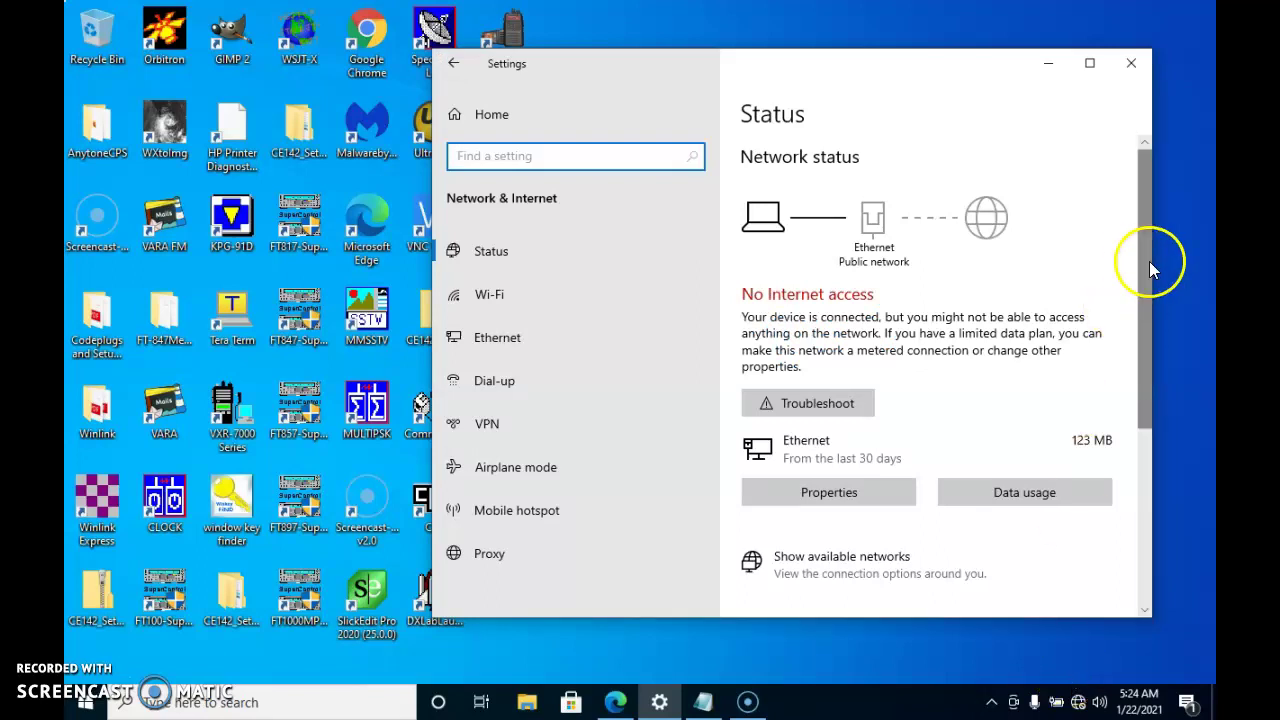
{"action": "left_click_drag", "start_coordinate": [1145, 257], "coordinate": [1138, 438]}
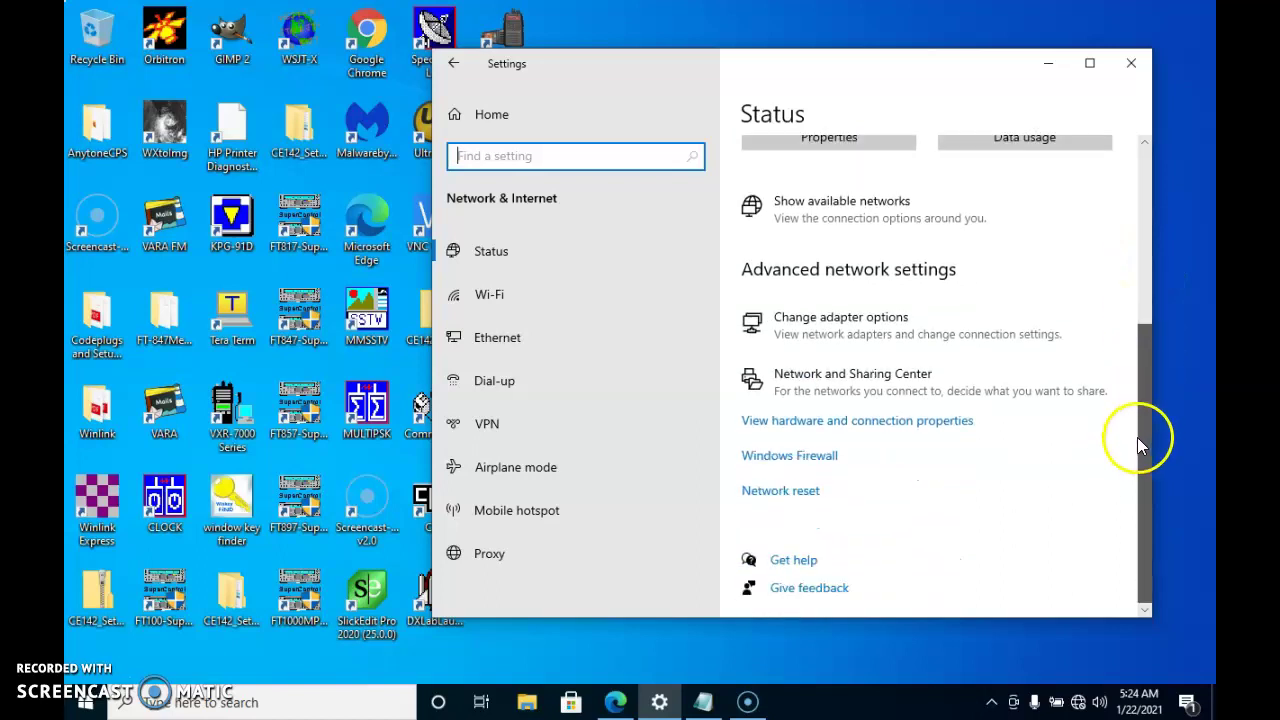
{"action": "left_click", "coordinate": [838, 328]}
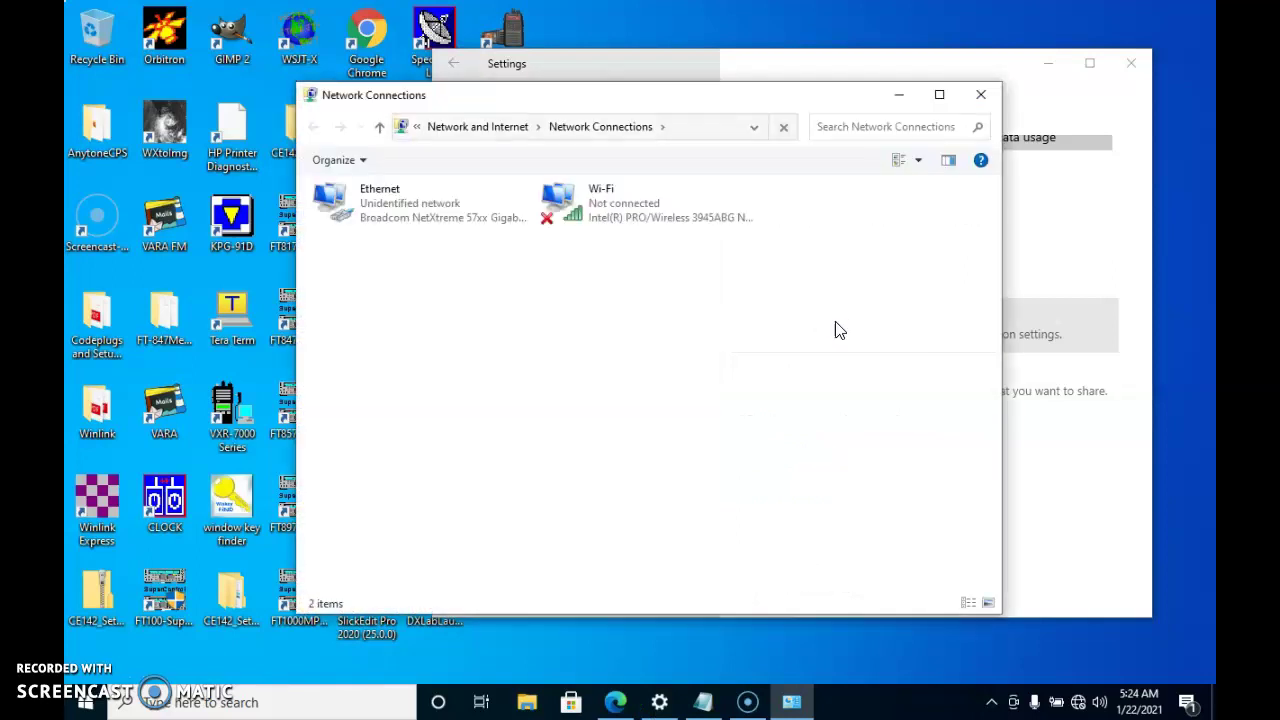
Open the Ethernet adapter's Properties and select Internet Protocol Version 4 (TCP/IPv4)
{"action": "left_click", "coordinate": [381, 199]}
{"action": "right_click", "coordinate": [381, 199]}
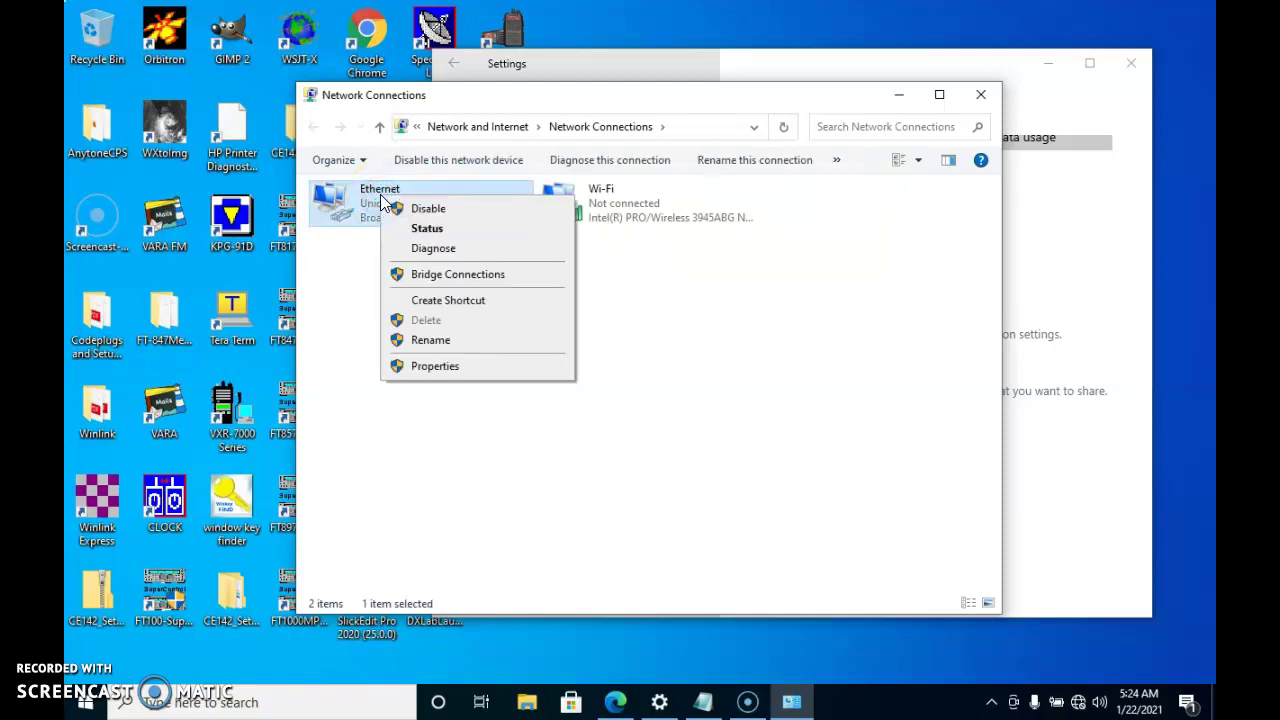
{"action": "left_click", "coordinate": [434, 367]}
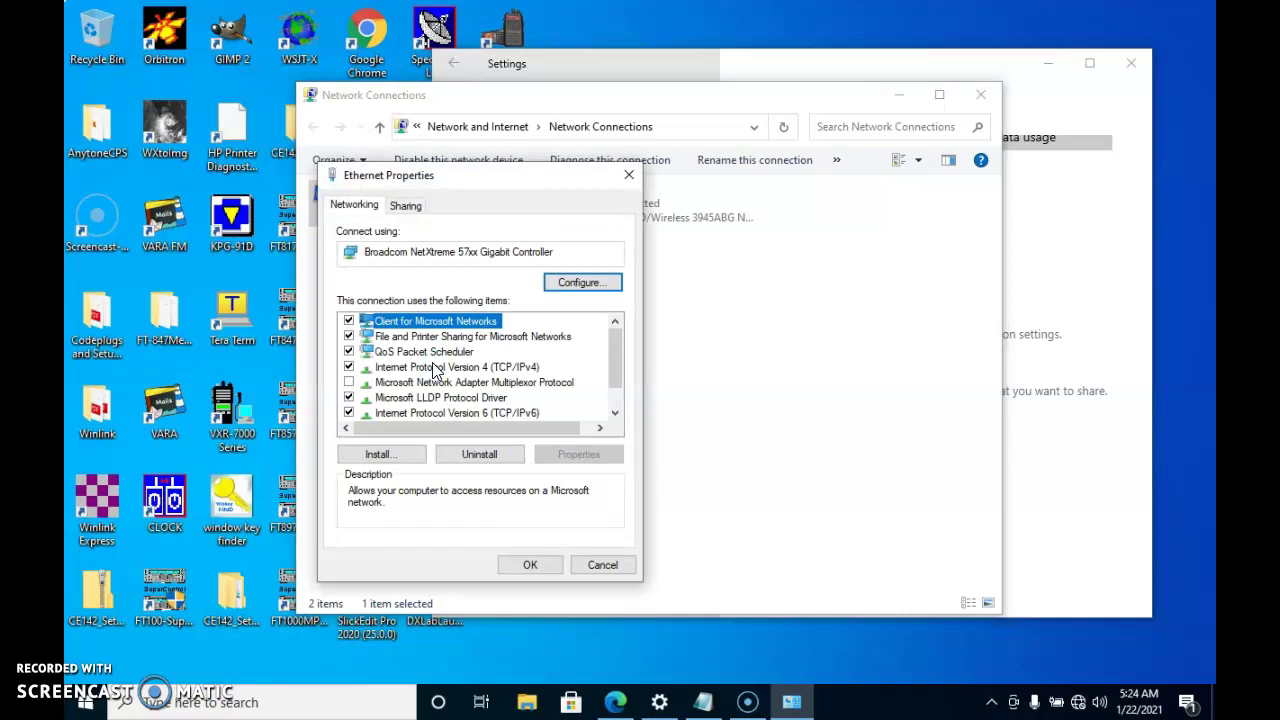
{"action": "left_click", "coordinate": [433, 366]}
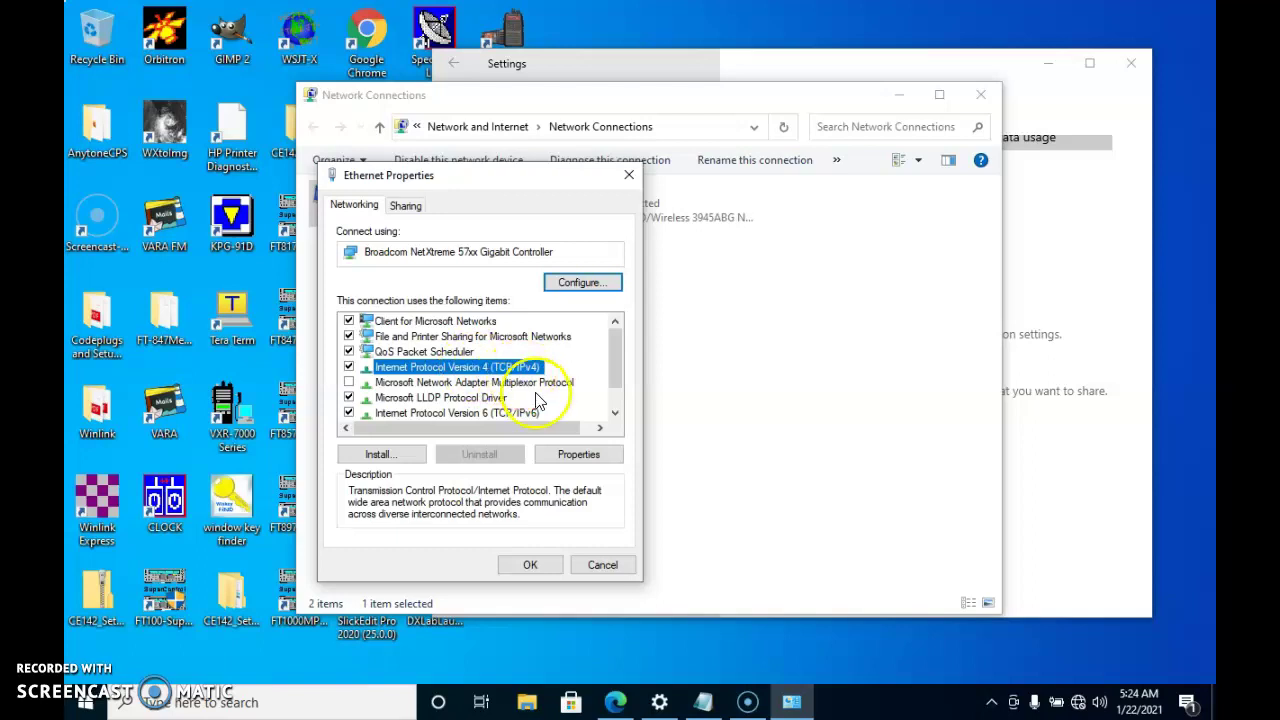
Give Ethernet the static IPv4 address 192.168.0.2, mask 255.255.255.0, and confirm both dialogs
{"action": "left_click", "coordinate": [579, 457]}
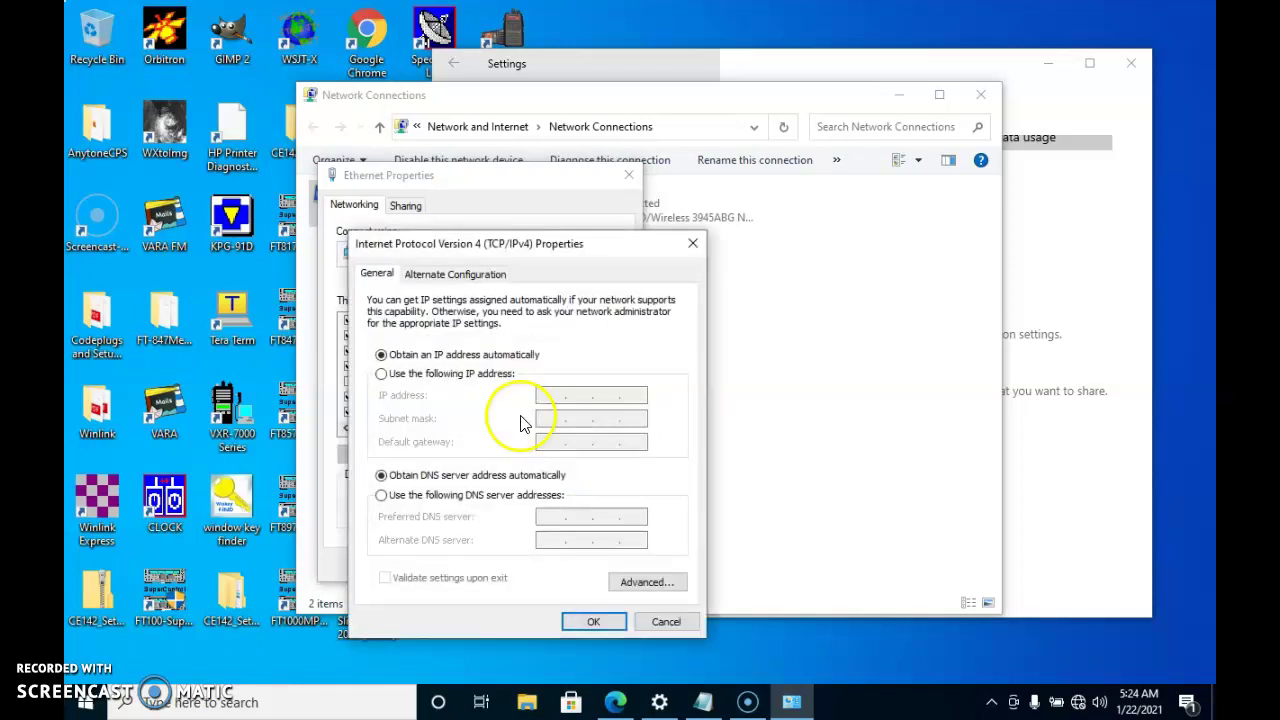
{"action": "left_click", "coordinate": [384, 375]}
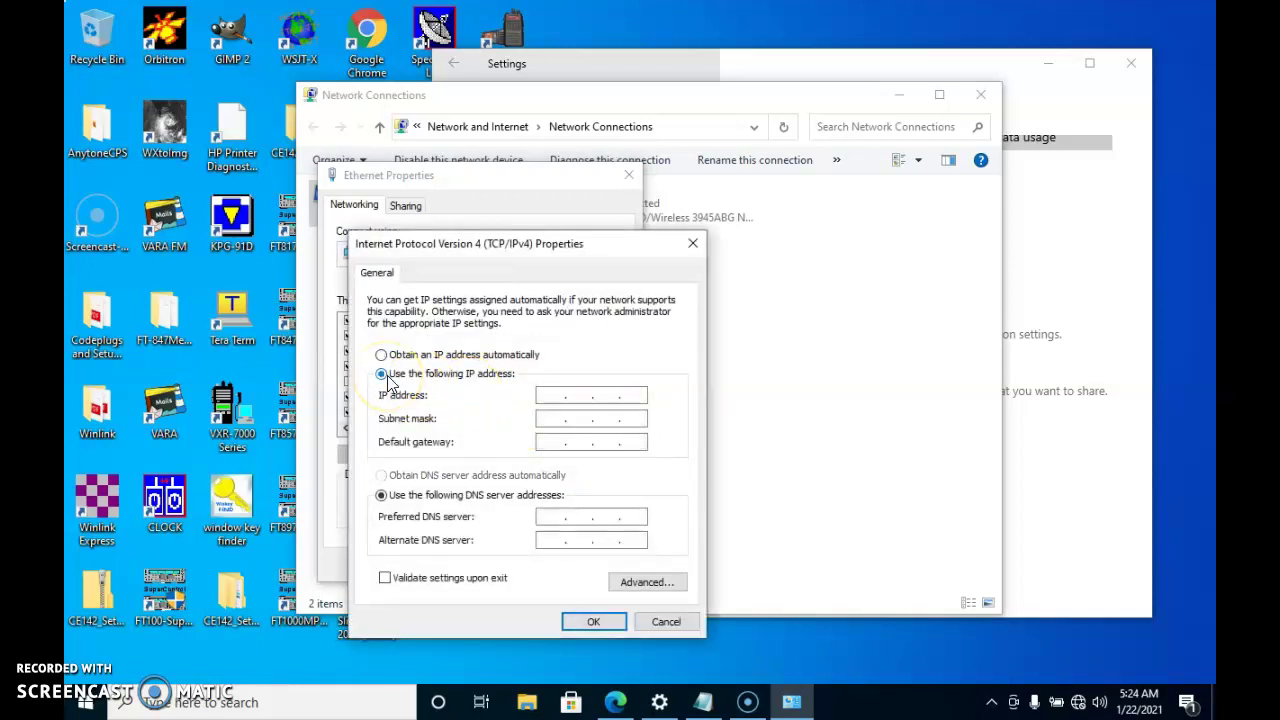
{"action": "left_click", "coordinate": [543, 394]}
{"action": "type", "text": "192 . 168 . 0 . 2"}
{"action": "key", "text": "Tab"}
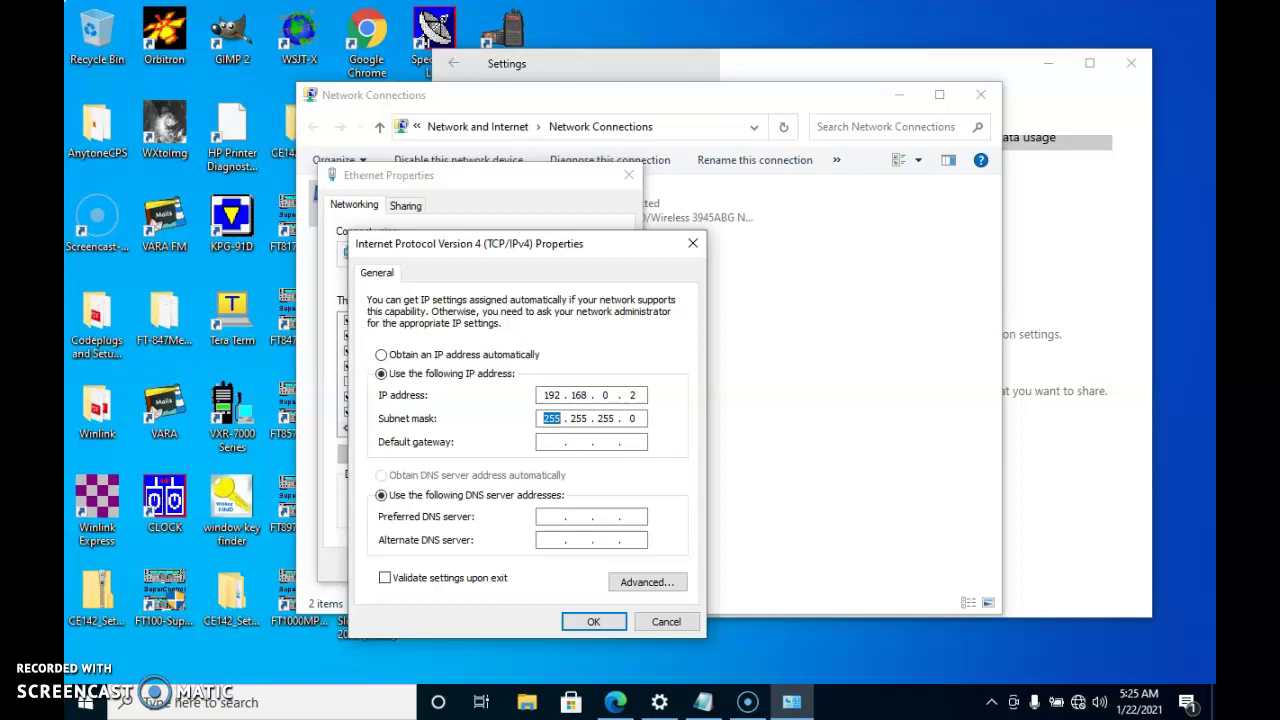
{"action": "left_click", "coordinate": [595, 623]}
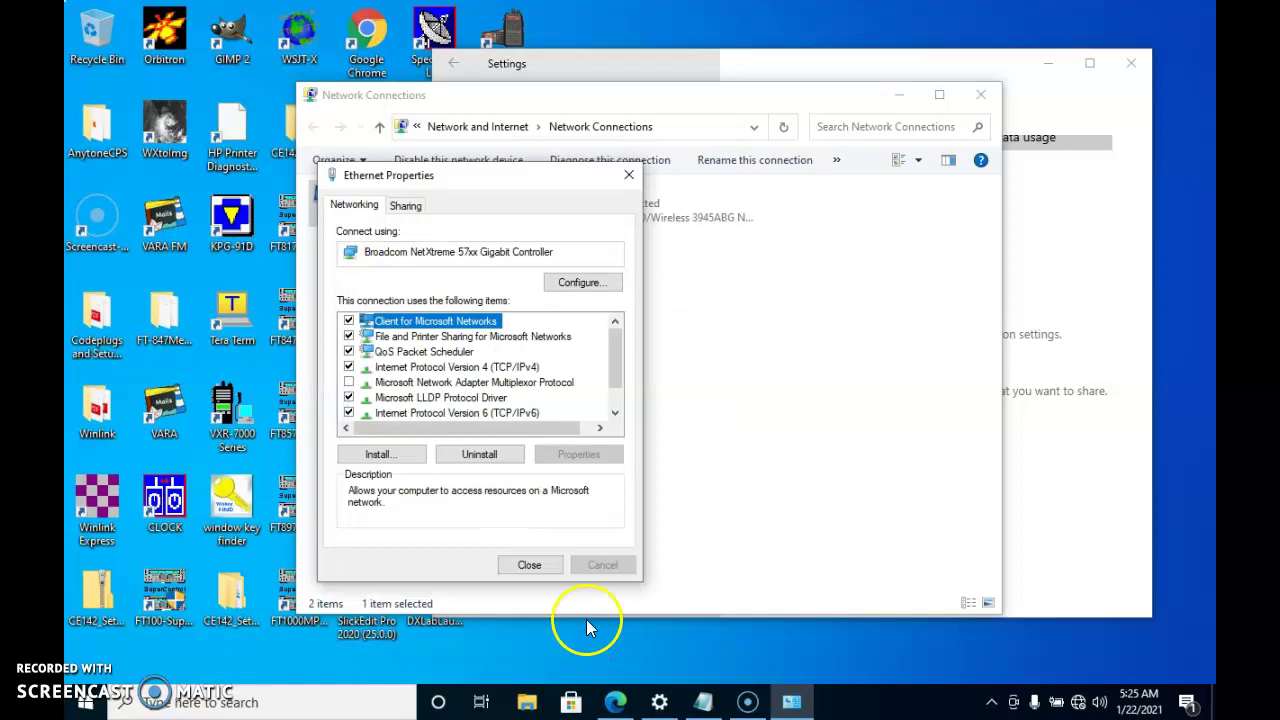
{"action": "left_click", "coordinate": [530, 566]}
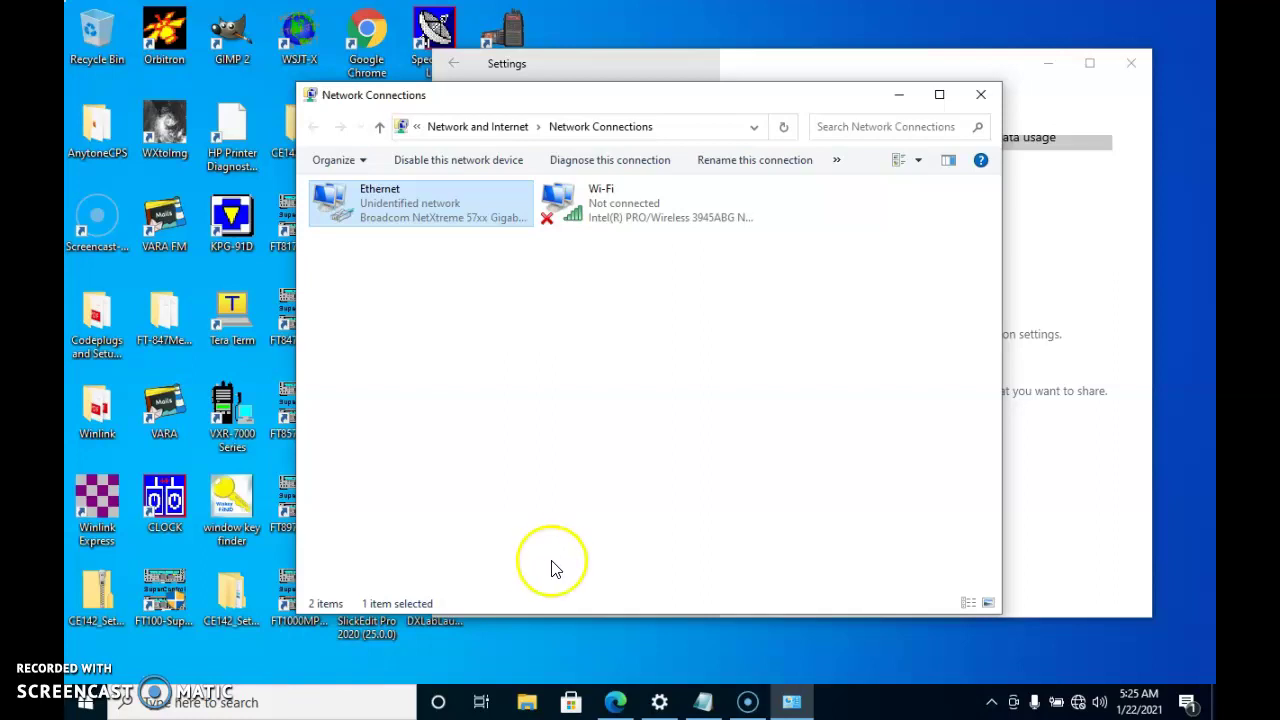
Bring Edge forward, close the RoboForm and Screencast-O-Matic tabs, and select the address bar
{"action": "left_click", "coordinate": [616, 697]}
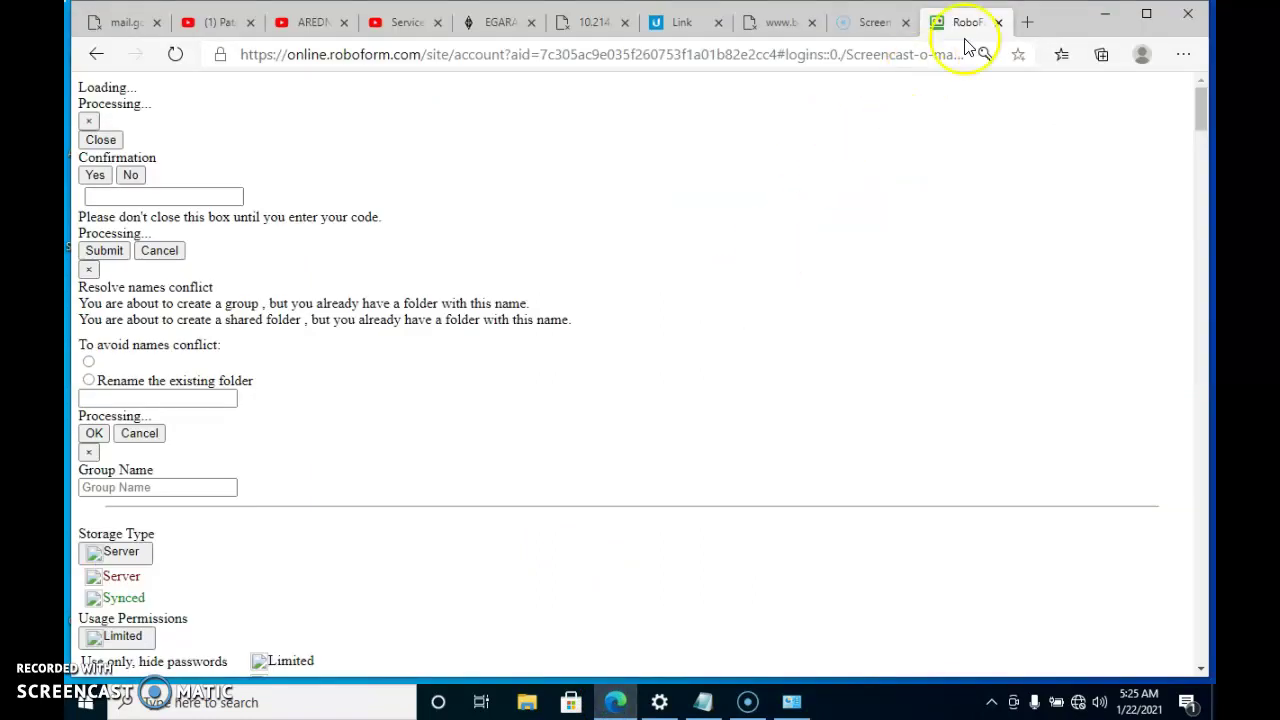
{"action": "left_click", "coordinate": [998, 22]}
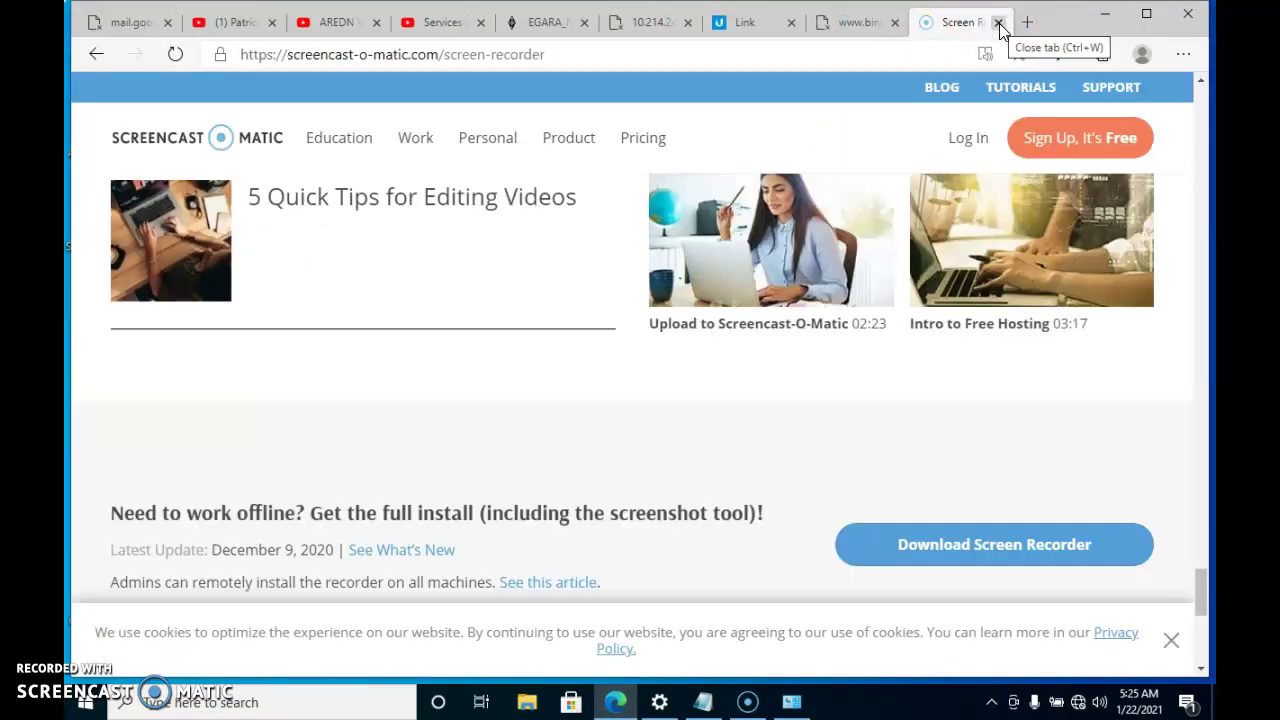
{"action": "left_click", "coordinate": [999, 23]}
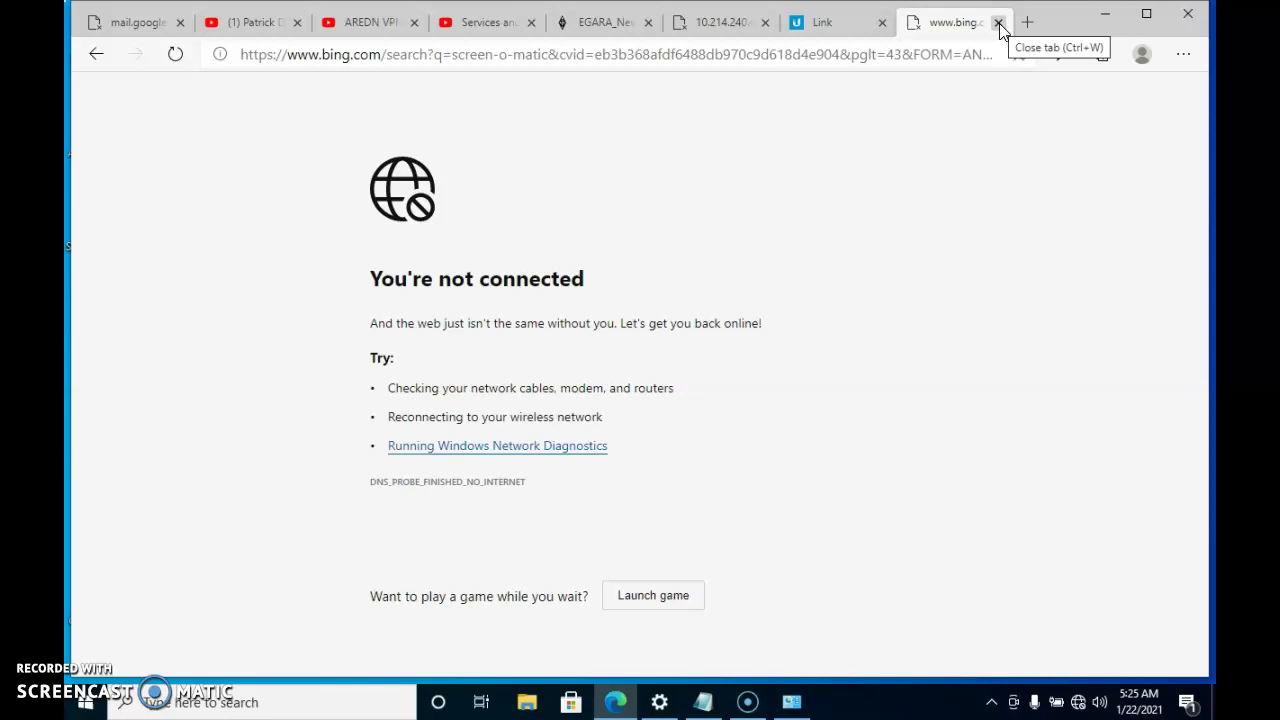
{"action": "left_click", "coordinate": [885, 58]}
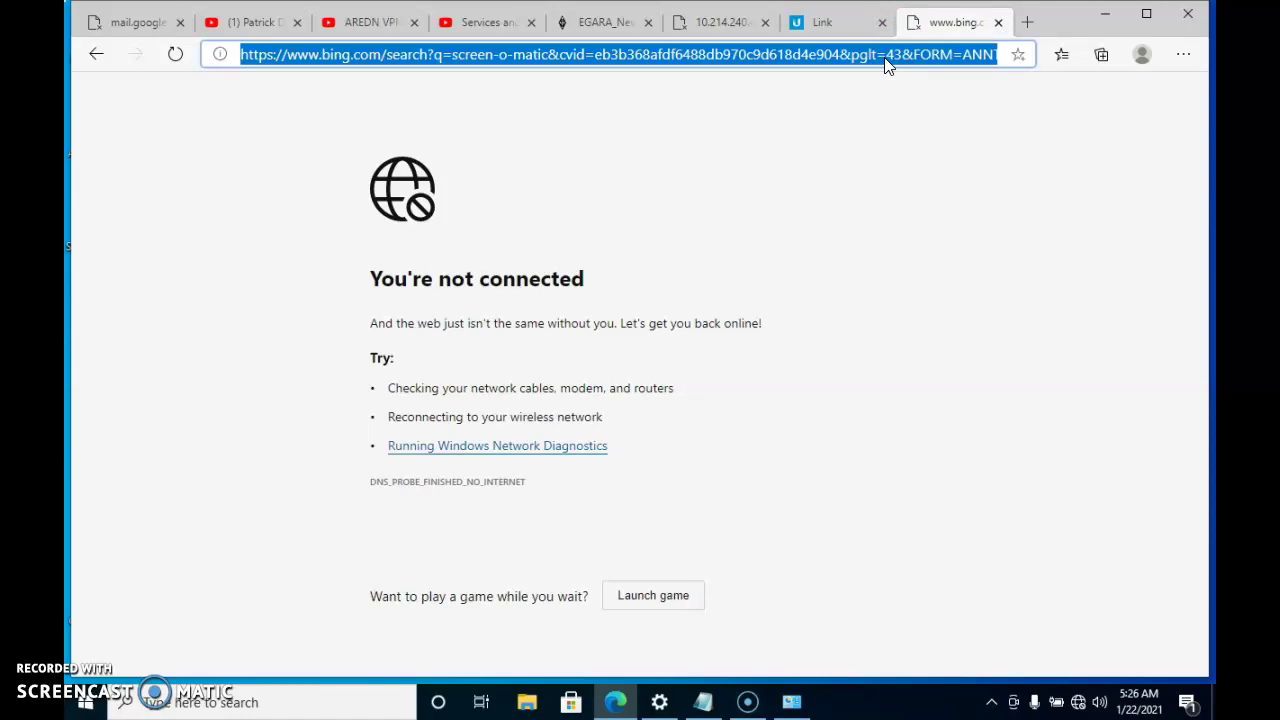
Browse to 192.168.0.254 and continue past the certificate warning to the CPE210 login
{"action": "type", "text": "19"}
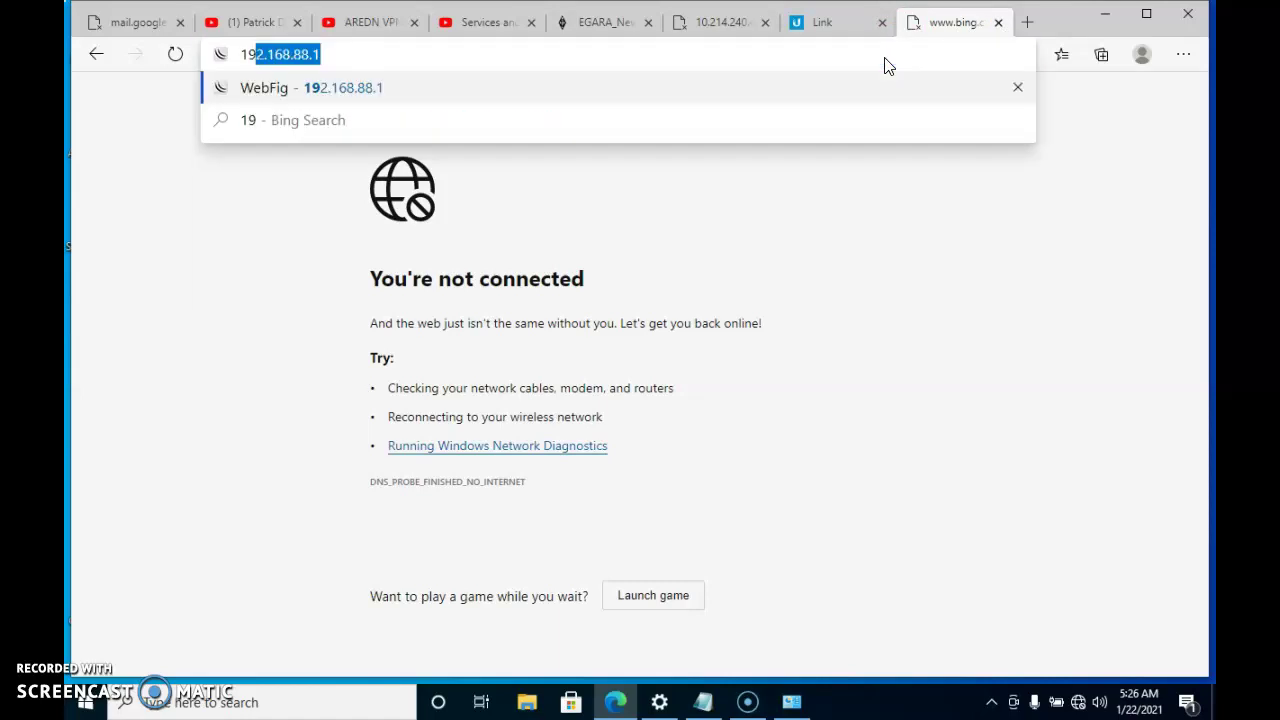
{"action": "type", "text": "2.168."}
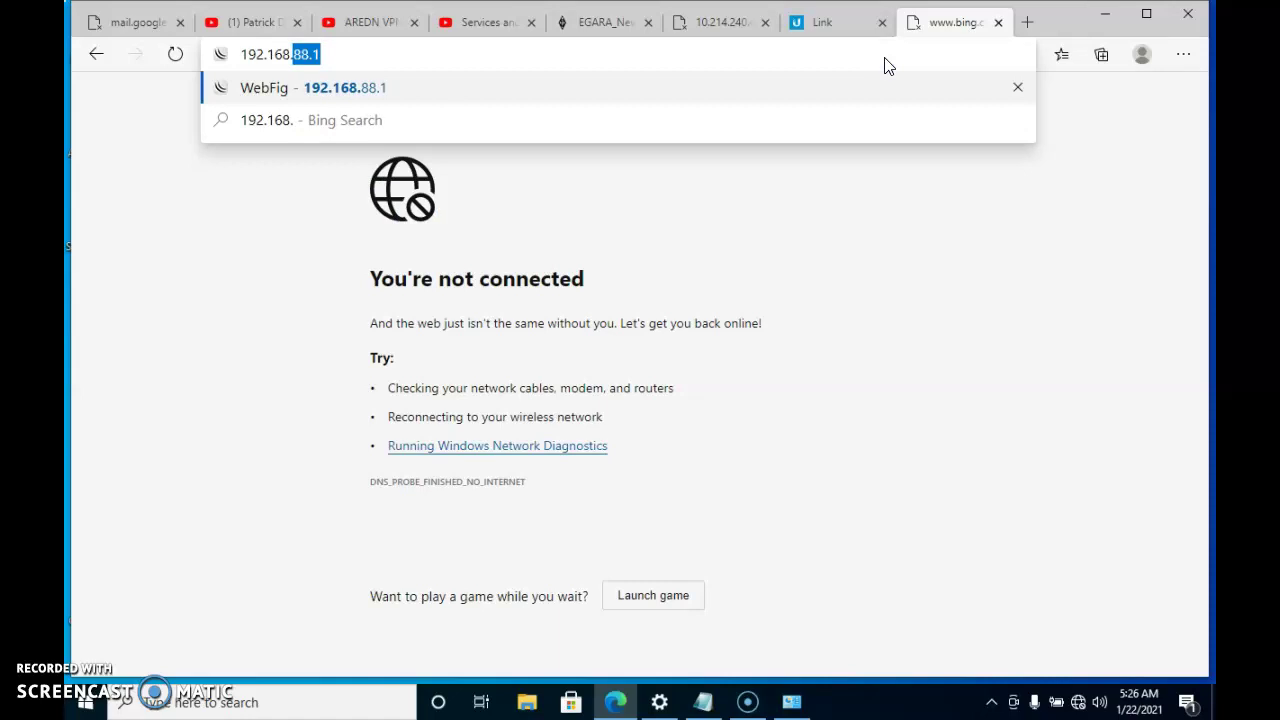
{"action": "type", "text": "0.26"}
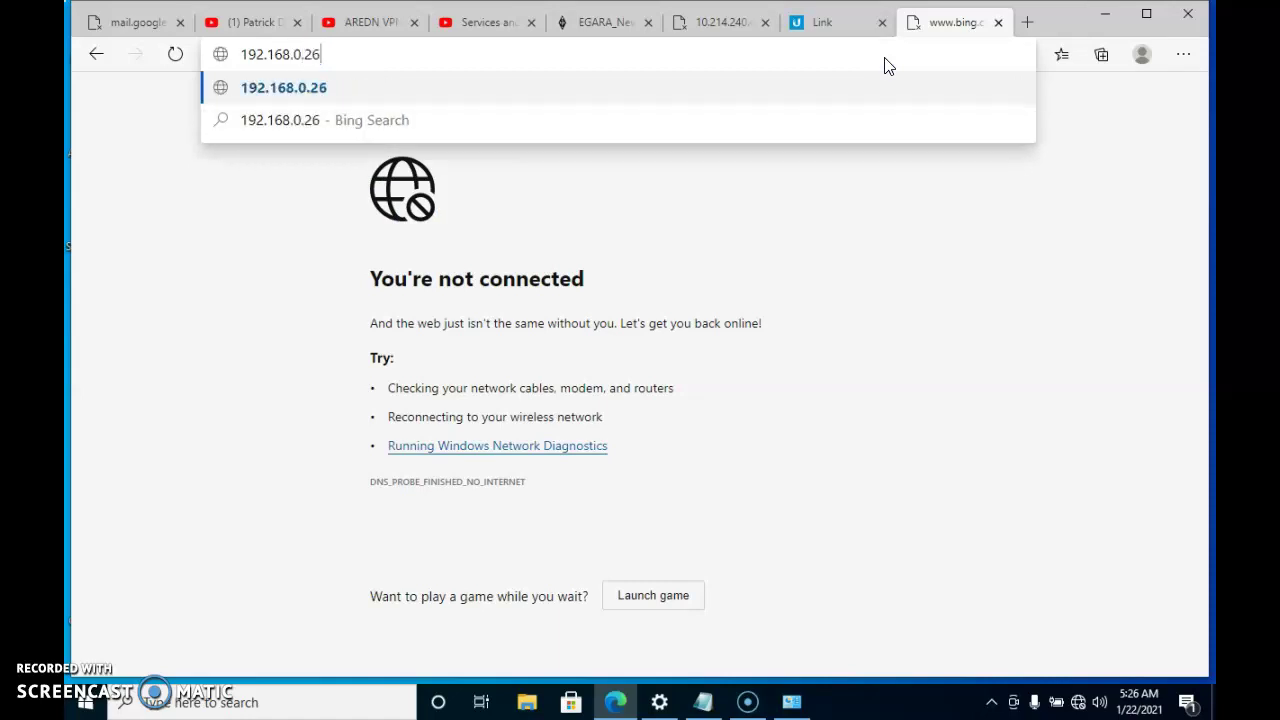
{"action": "key", "text": "BackSpace"}
{"action": "type", "text": "54"}
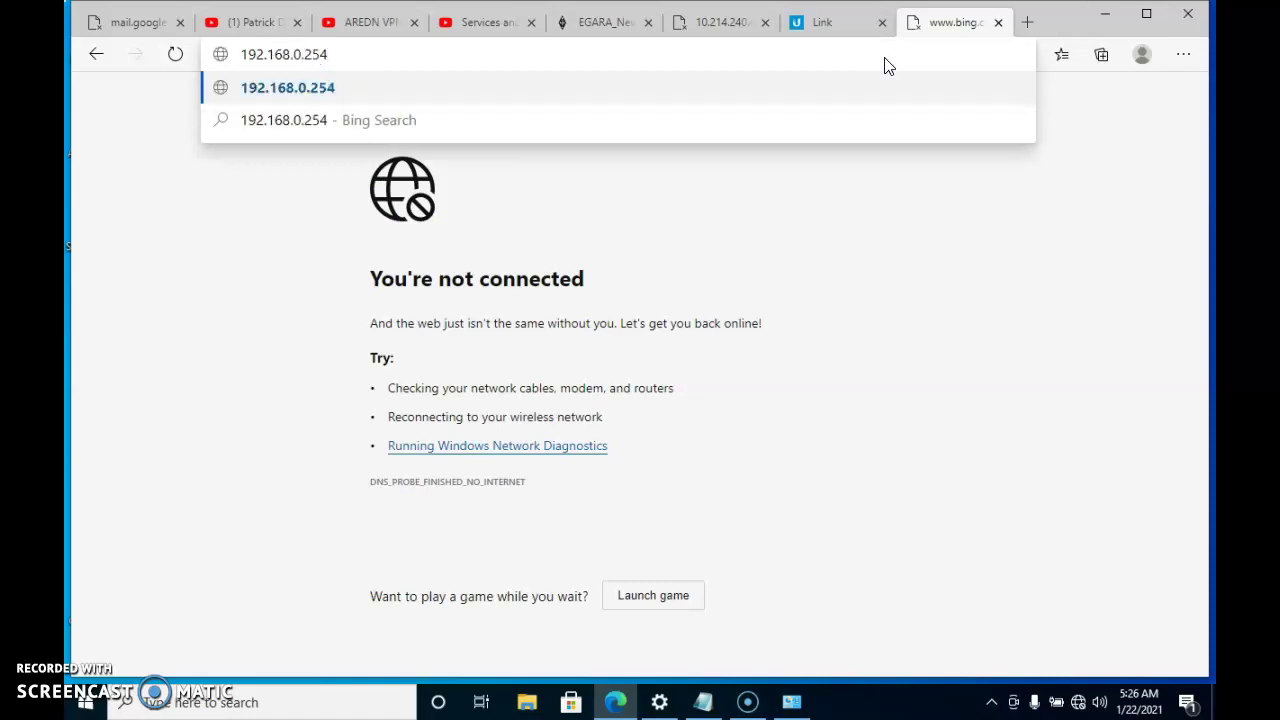
{"action": "key", "text": "Return"}
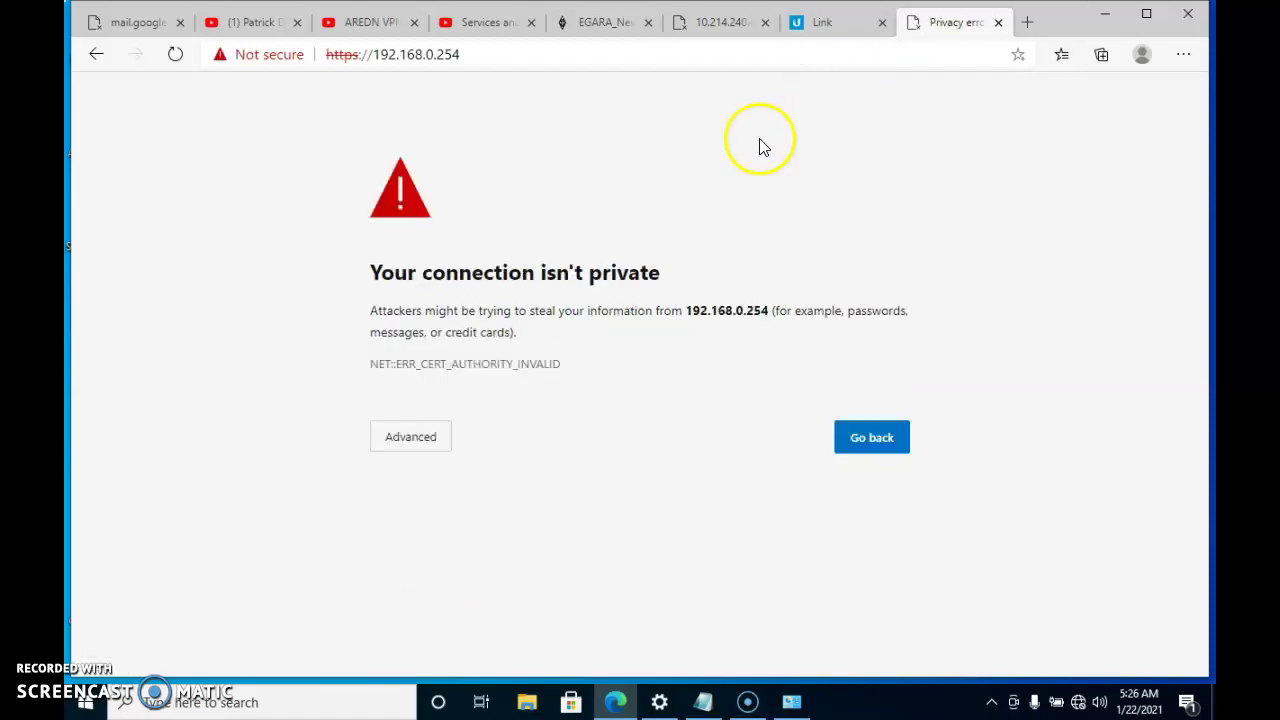
{"action": "left_click", "coordinate": [416, 450]}
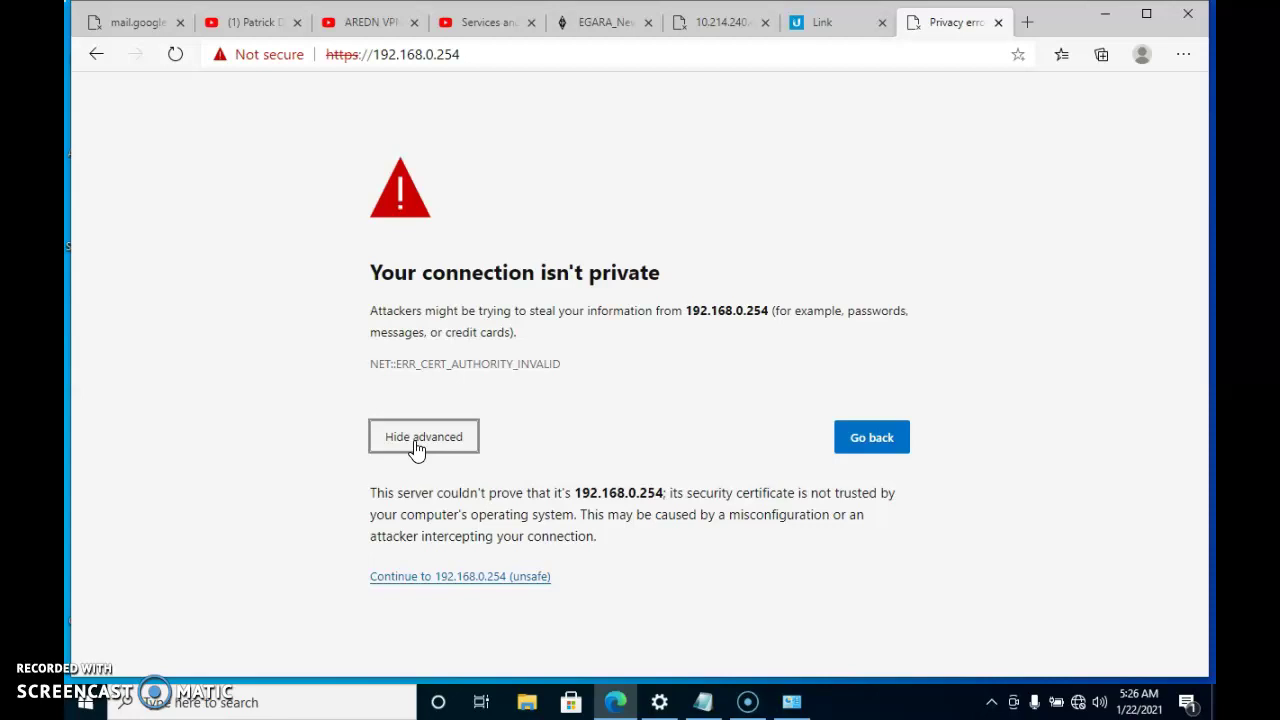
{"action": "left_click", "coordinate": [449, 580]}
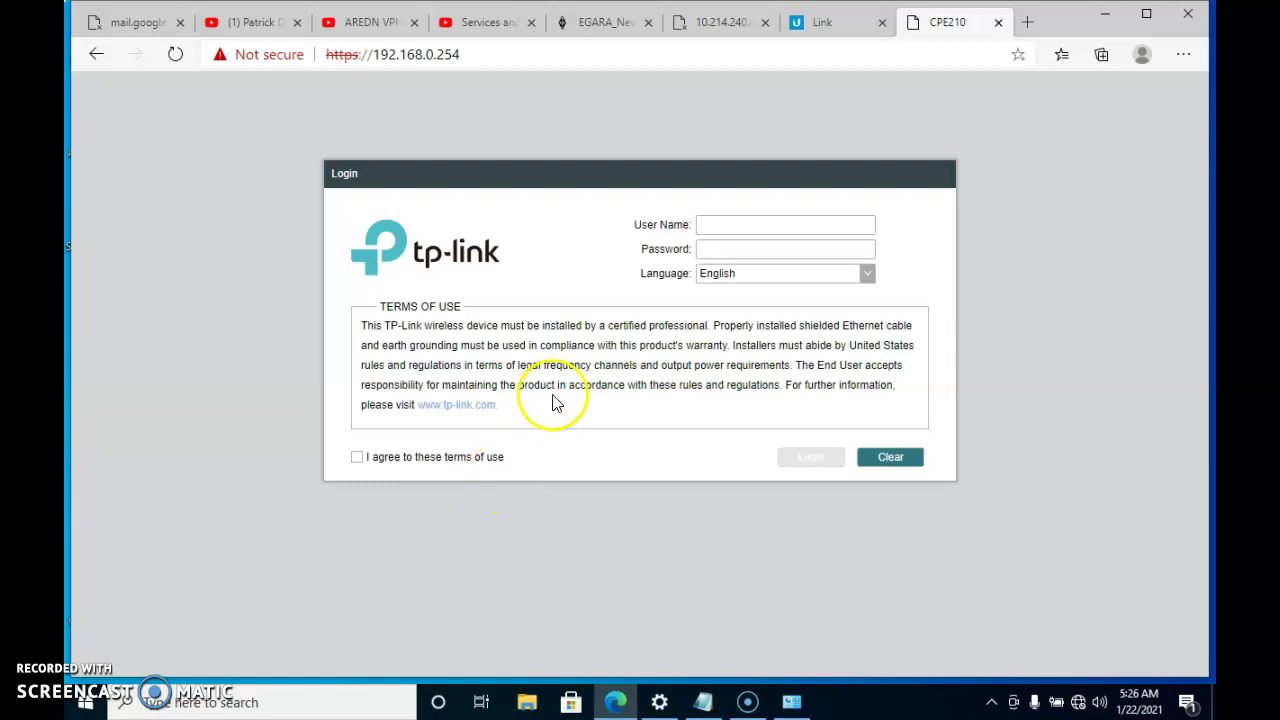
Enter a user name and password, agree to the terms of use, and change the user name to root
{"action": "left_click", "coordinate": [731, 225]}
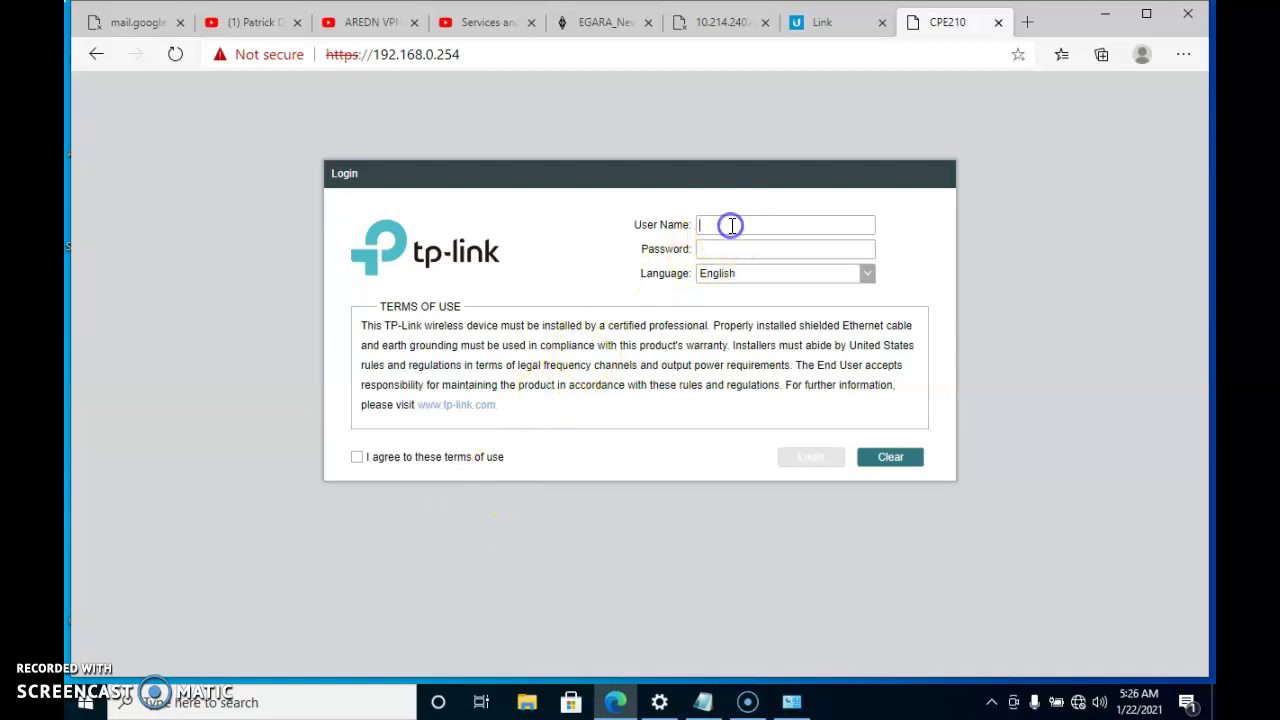
{"action": "type", "text": "am"}
{"action": "type", "text": "min"}
{"action": "key", "text": "Tab"}
{"action": "type", "text": "•••••••••••••"}
{"action": "left_click", "coordinate": [358, 459]}
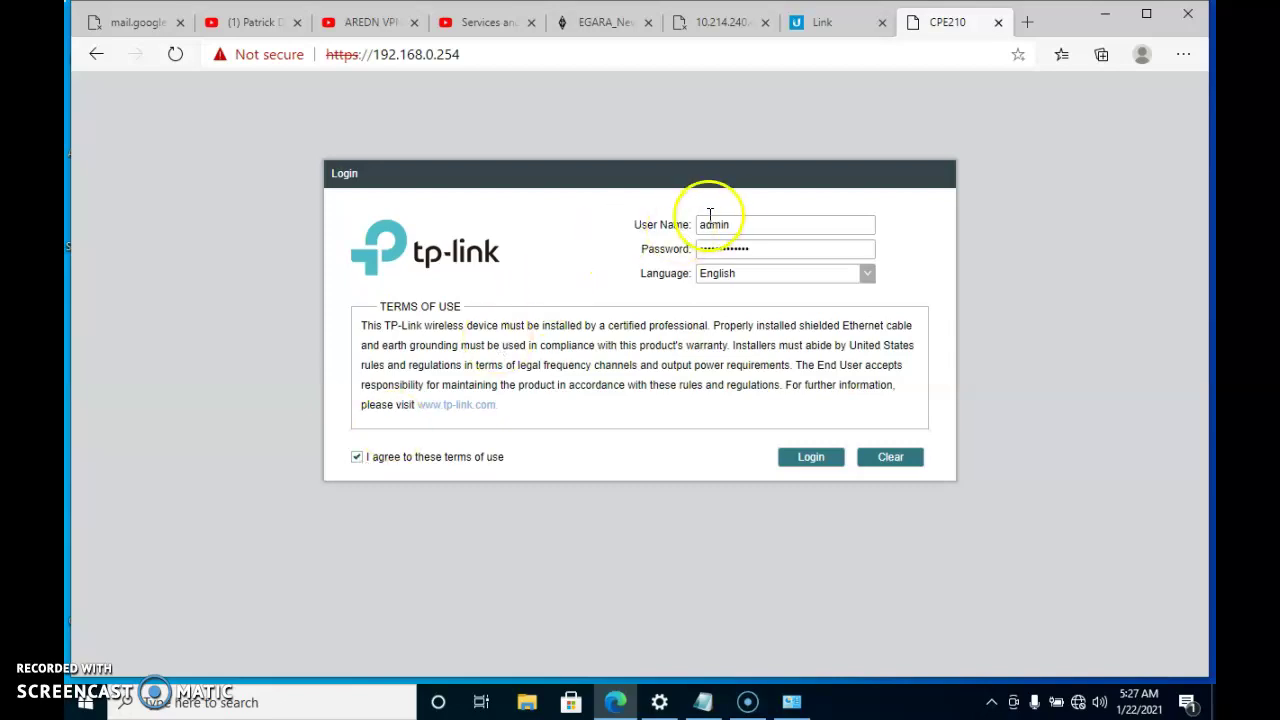
{"action": "left_click_drag", "start_coordinate": [733, 220], "coordinate": [598, 230]}
{"action": "type", "text": "root"}
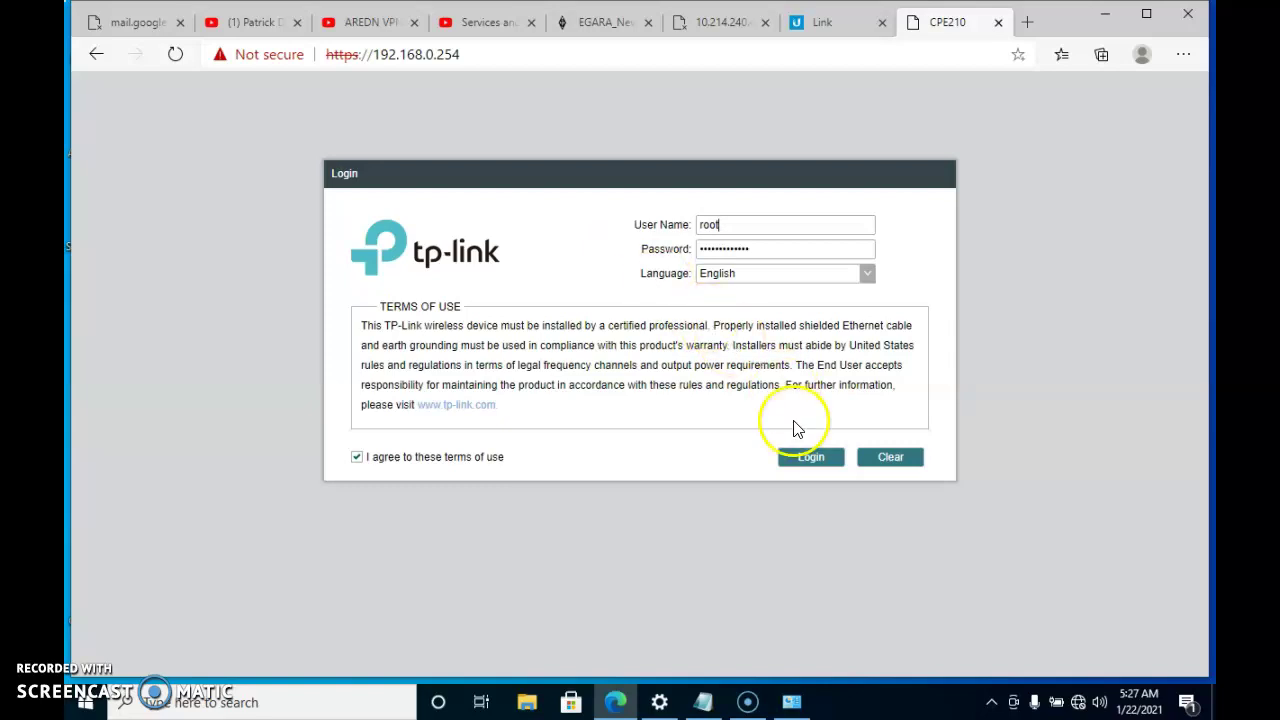
Try logging in as root, then change the user name to admin and retry
{"action": "left_click", "coordinate": [809, 458]}
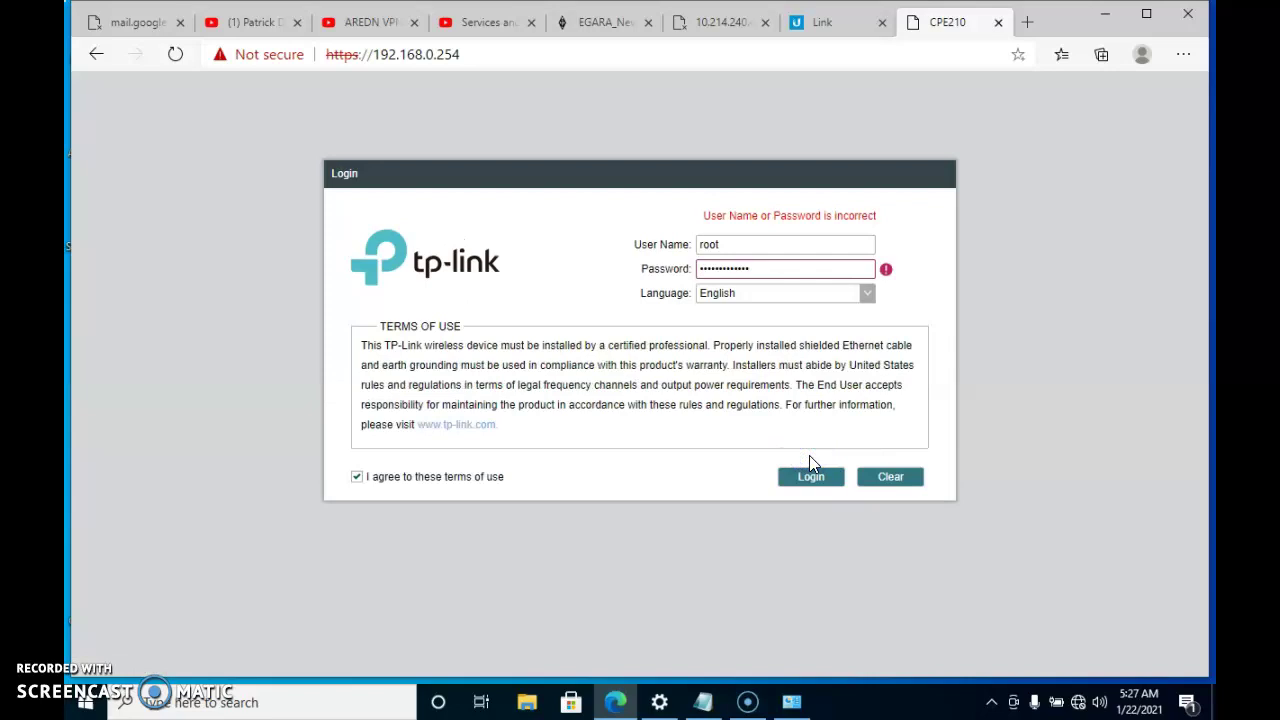
{"action": "mouse_move", "coordinate": [886, 271]}
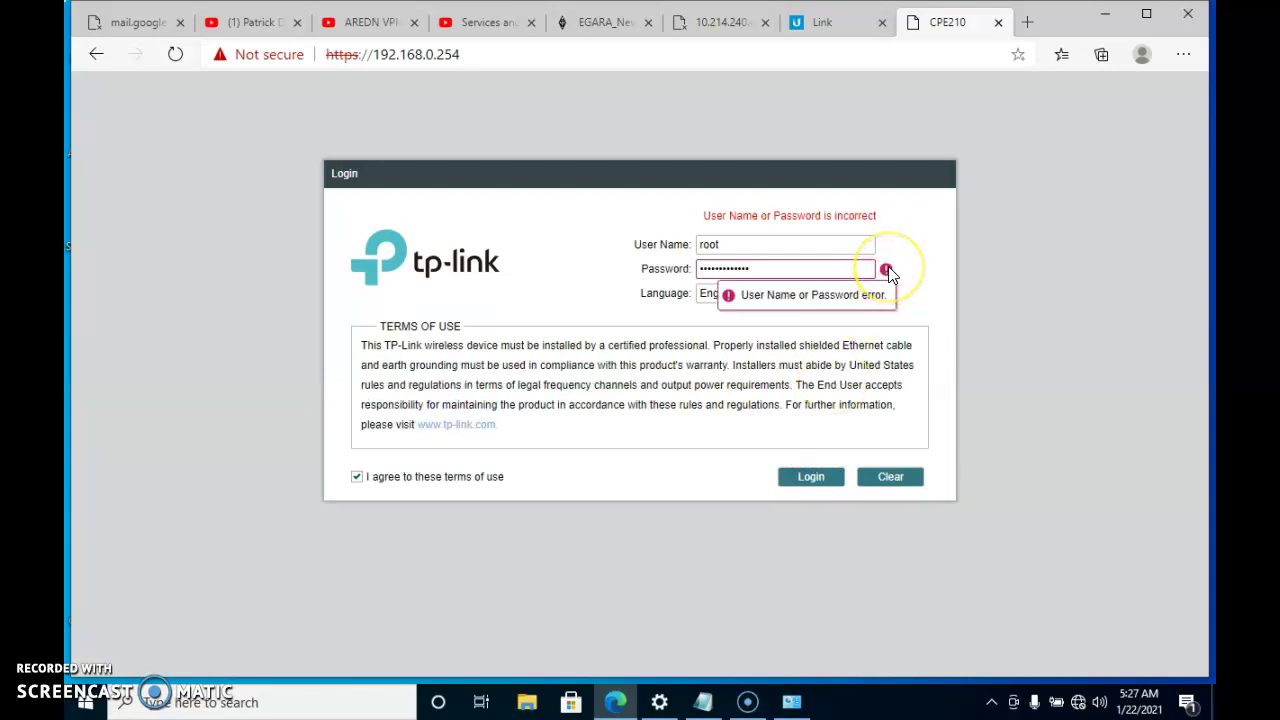
{"action": "left_click", "coordinate": [912, 276]}
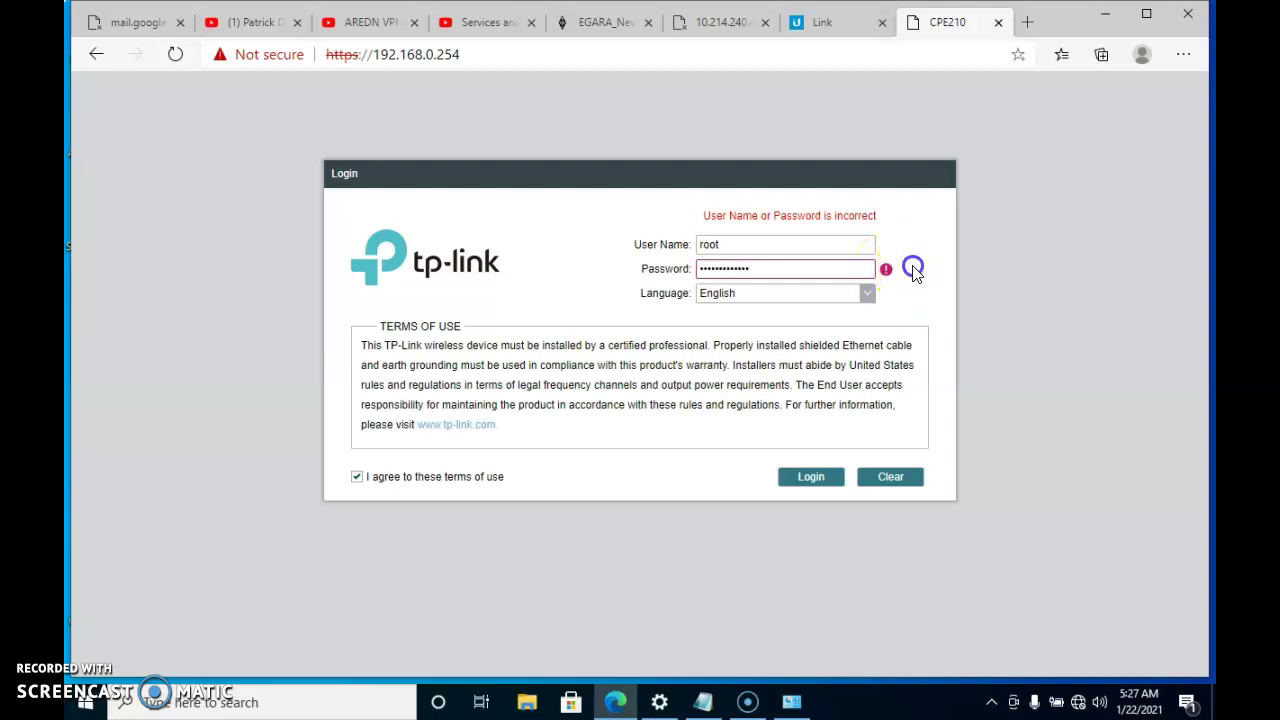
{"action": "left_click", "coordinate": [818, 245]}
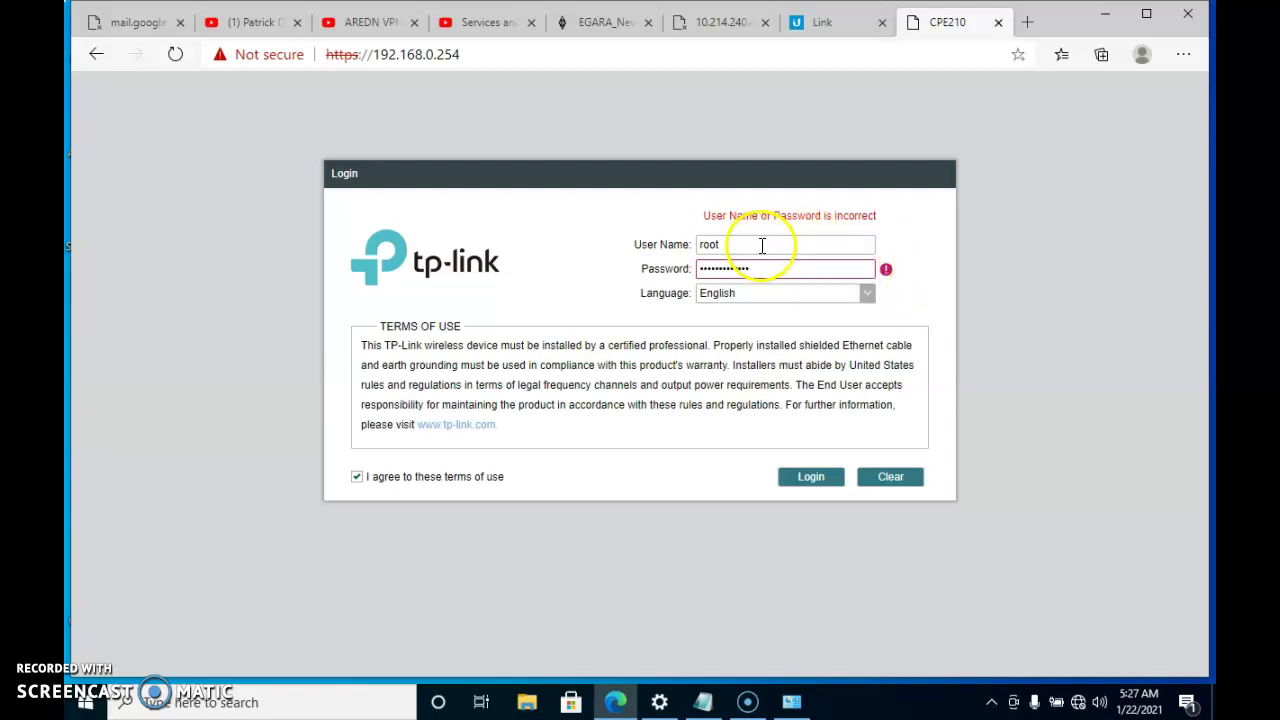
{"action": "left_click_drag", "start_coordinate": [762, 246], "coordinate": [657, 250]}
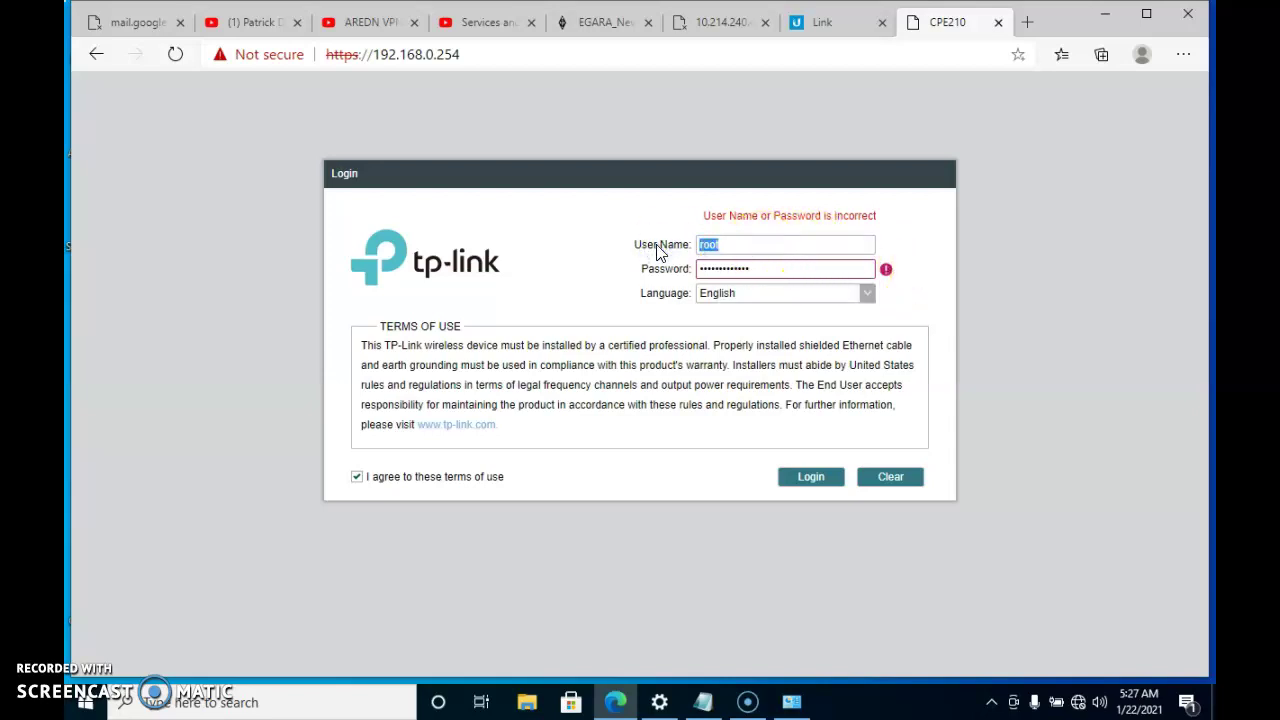
{"action": "type", "text": "admin"}
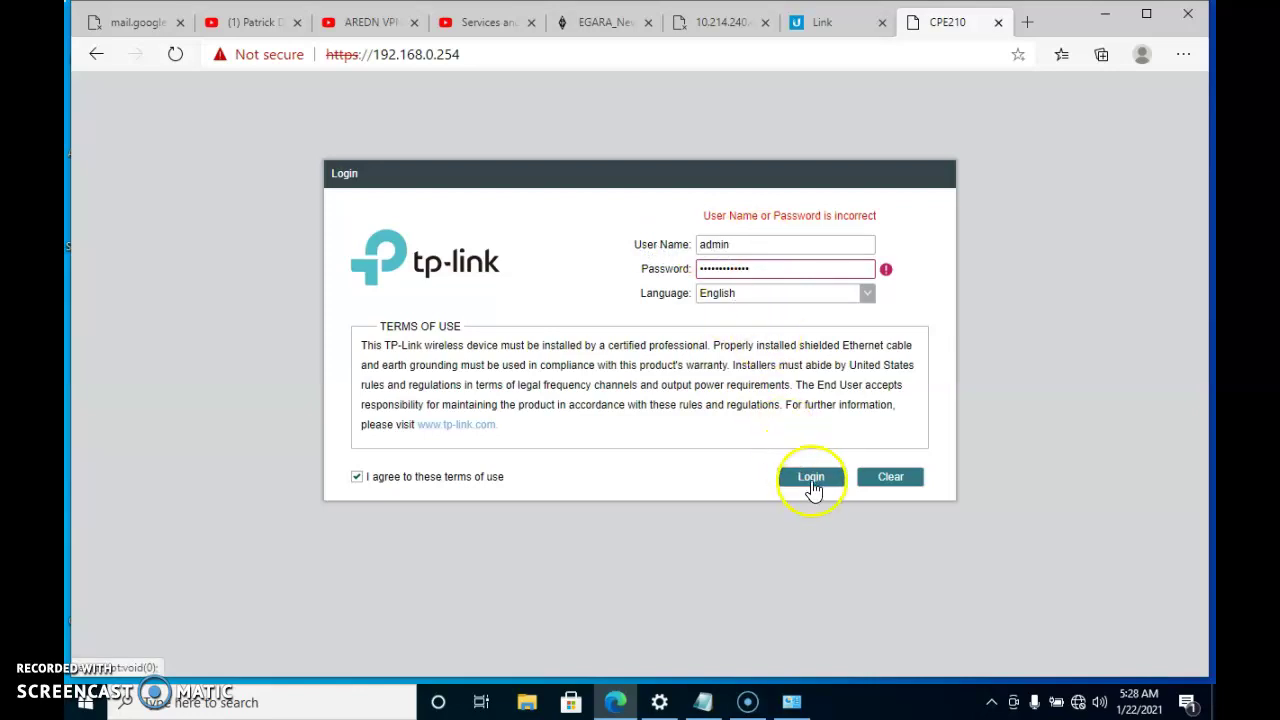
{"action": "left_click", "coordinate": [813, 480]}
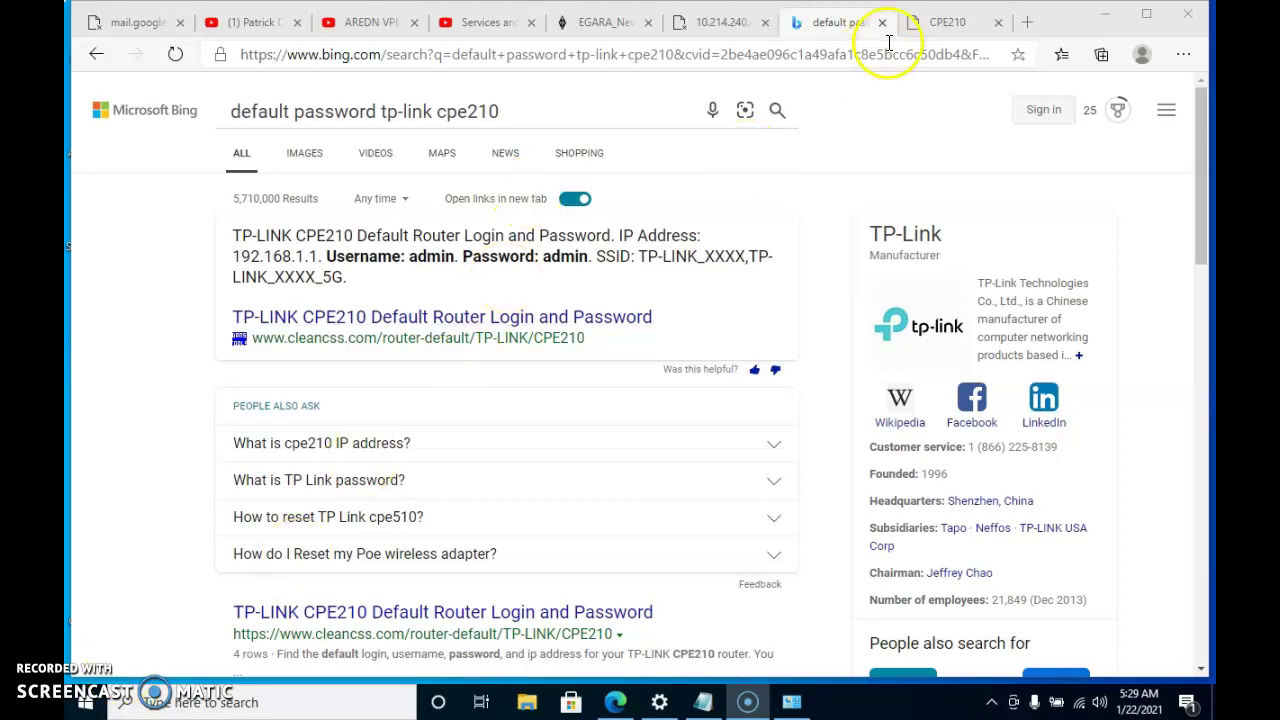
Re-enter the default password and log in with the default admin credentials
{"action": "left_click", "coordinate": [948, 24]}
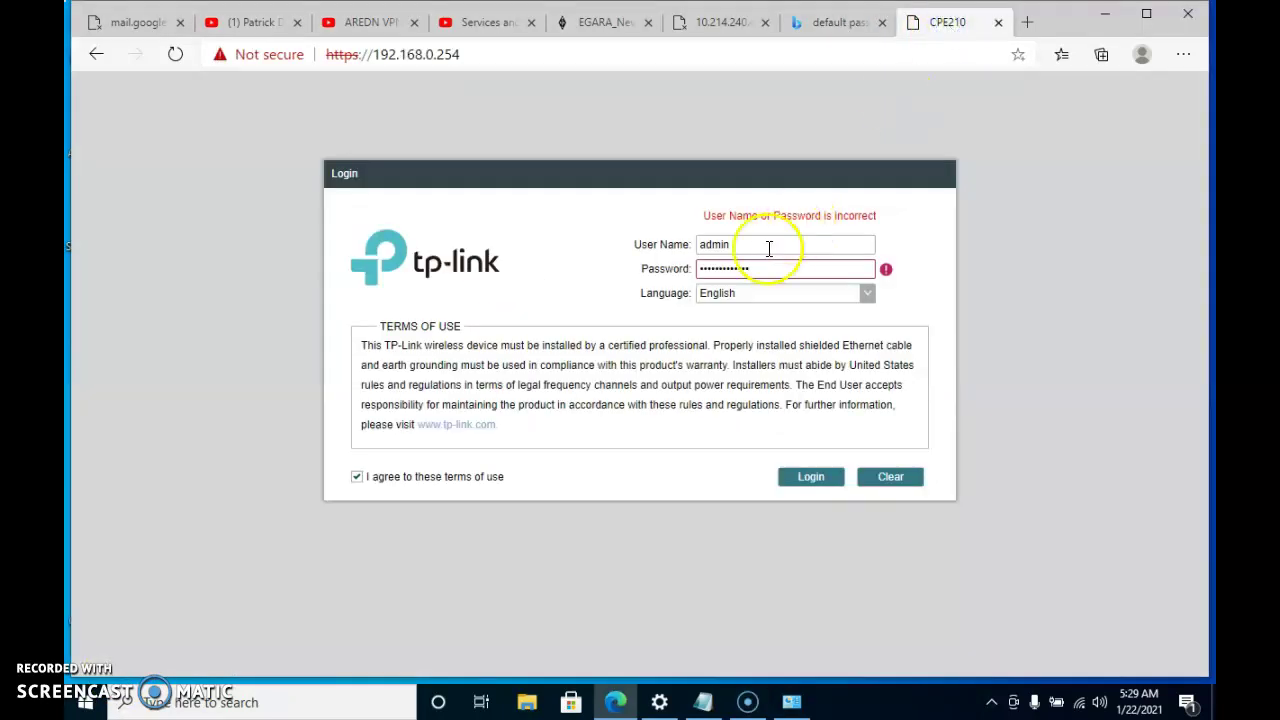
{"action": "left_click_drag", "start_coordinate": [766, 269], "coordinate": [632, 277]}
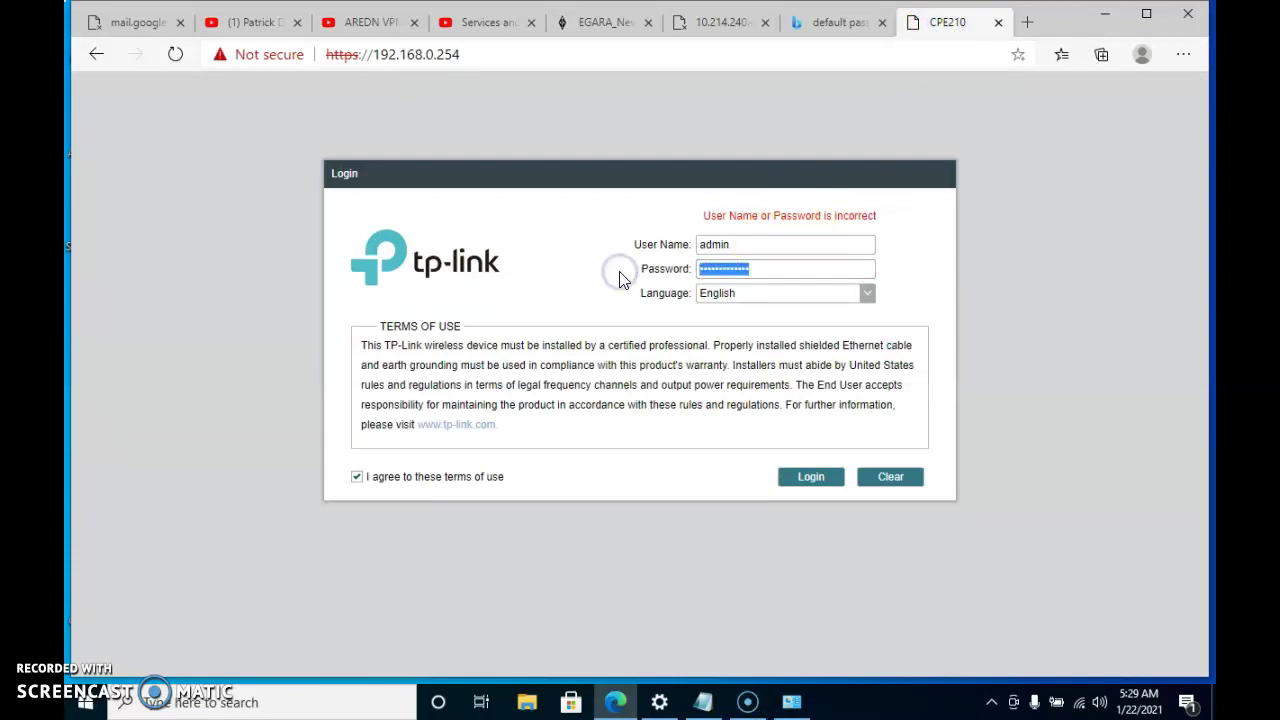
{"action": "type", "text": "admin"}
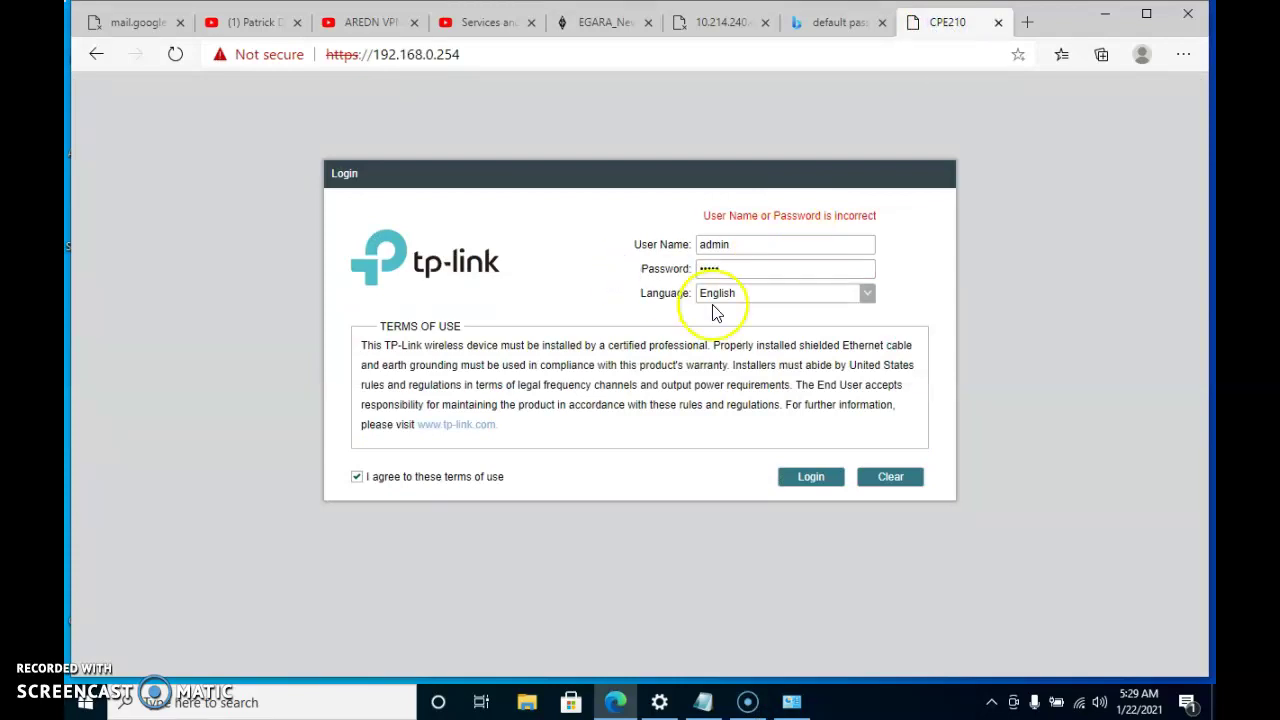
{"action": "left_click", "coordinate": [817, 478]}
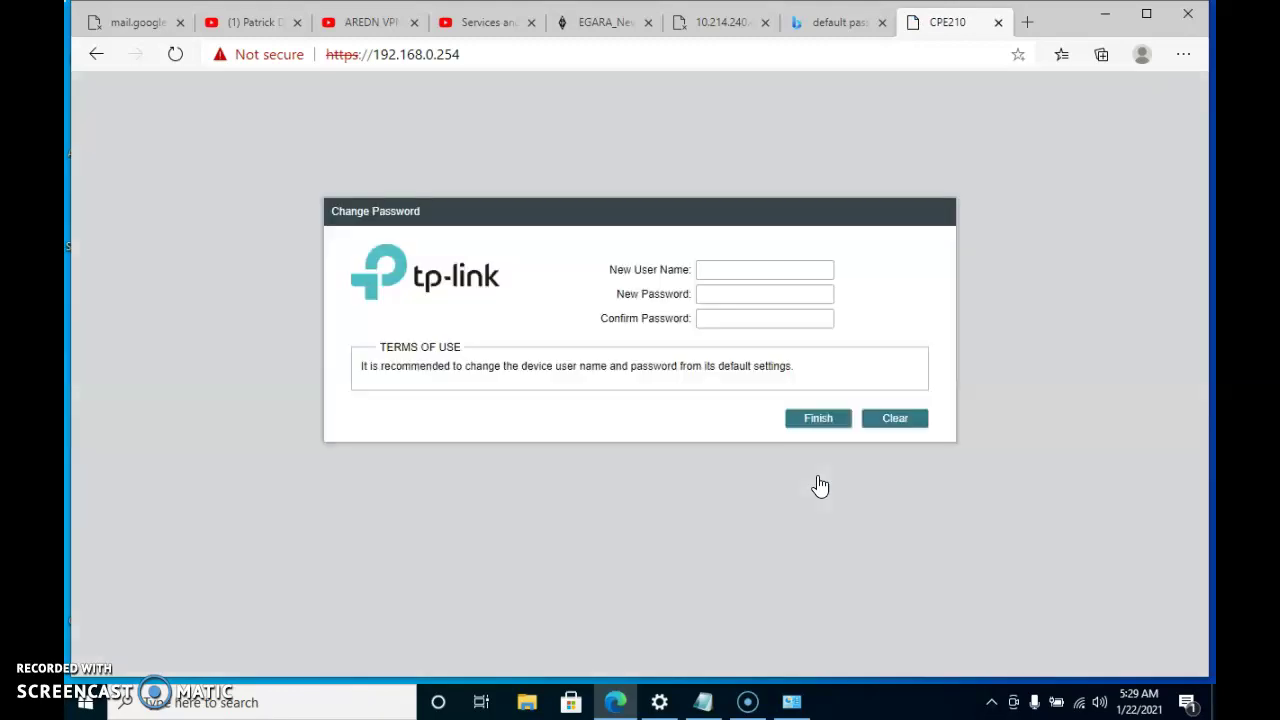
Set the new user name to root, enter and confirm a new password, and finish
{"action": "left_click", "coordinate": [726, 266]}
{"action": "type", "text": "root"}
{"action": "key", "text": "Tab"}
{"action": "type", "text": "•••••••••••••"}
{"action": "key", "text": "Tab"}
{"action": "type", "text": "•••••••••••••"}
{"action": "left_click", "coordinate": [817, 424]}
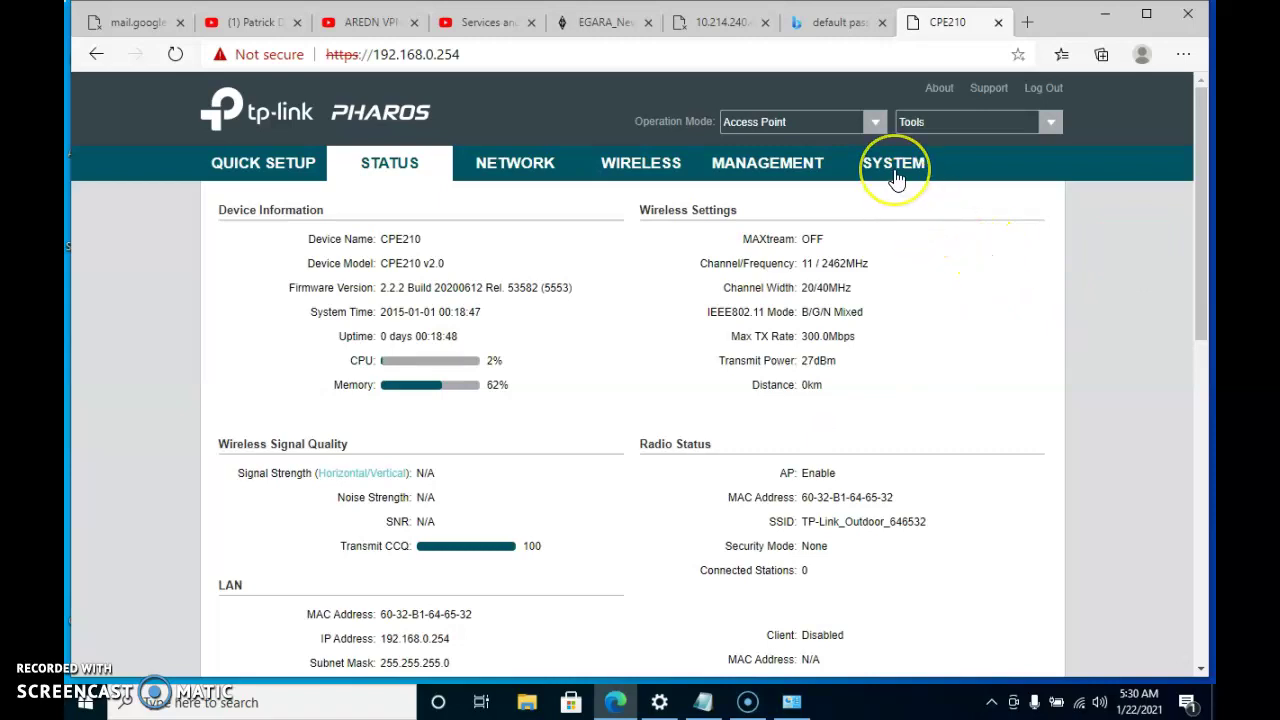
Go to MANAGEMENT > SYSTEM and scroll down to the Firmware Update section
{"action": "left_click", "coordinate": [798, 173]}
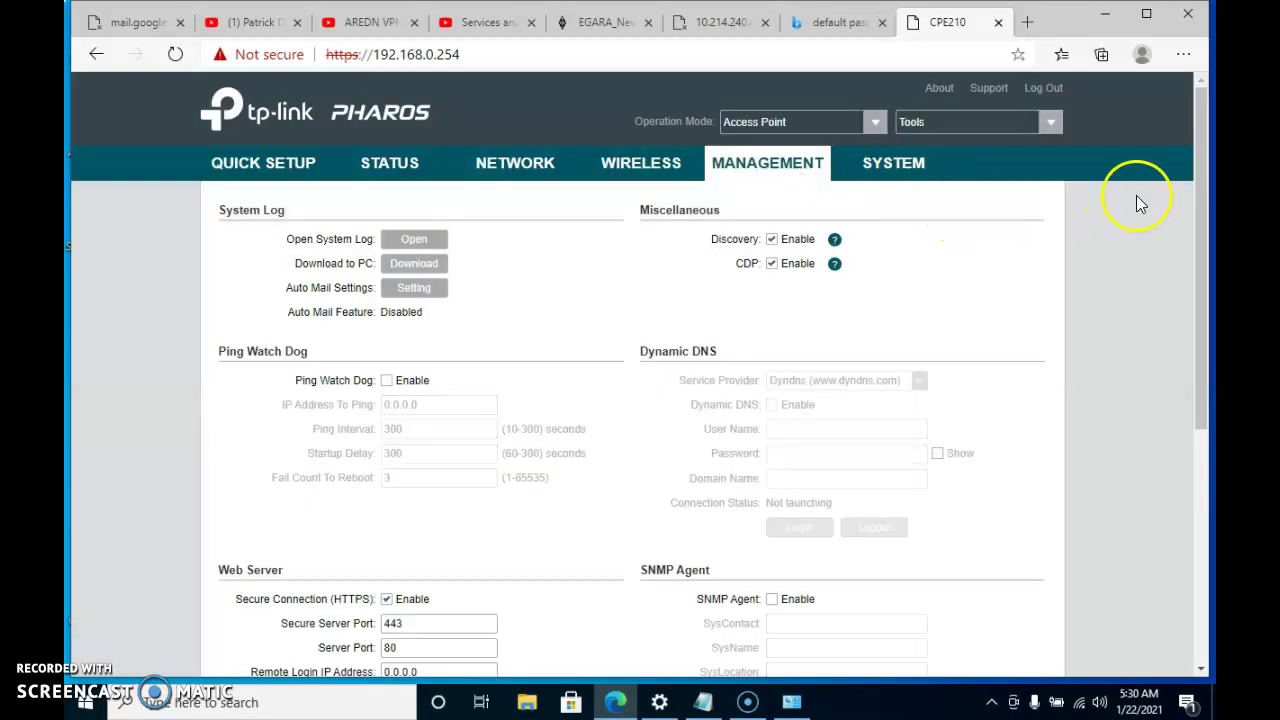
{"action": "left_click_drag", "start_coordinate": [1200, 198], "coordinate": [1200, 152]}
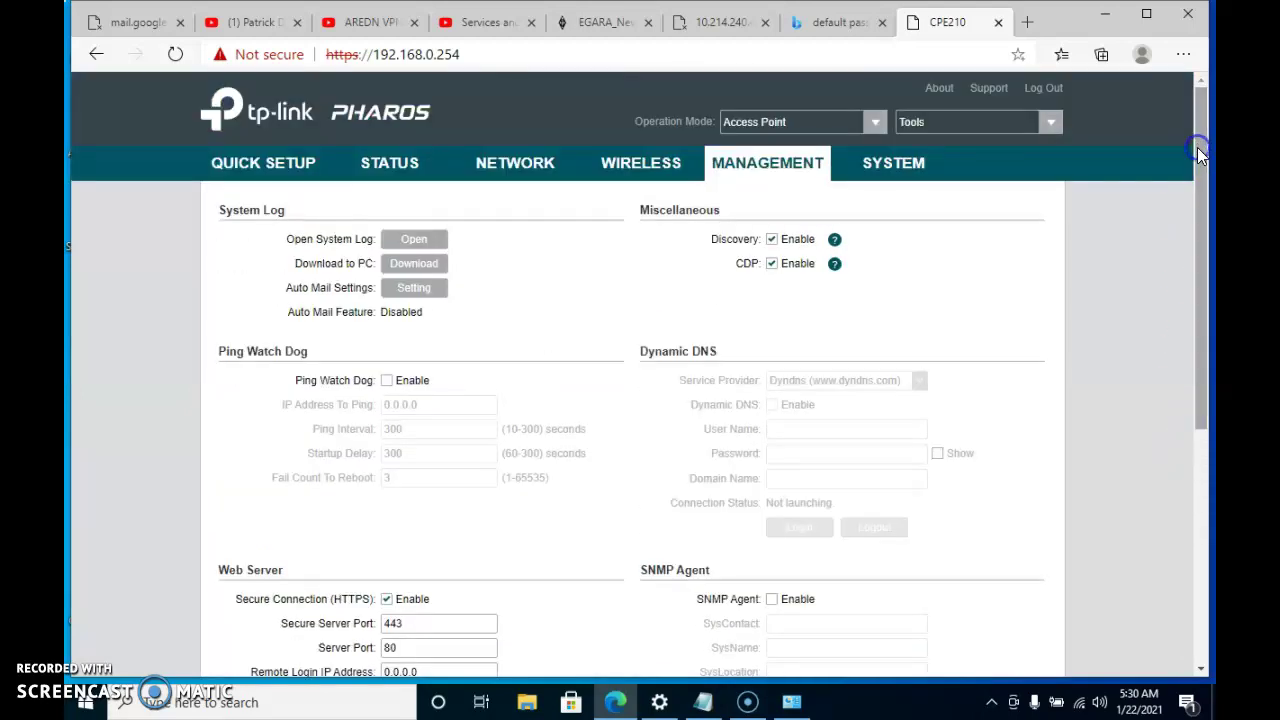
{"action": "left_click", "coordinate": [915, 170]}
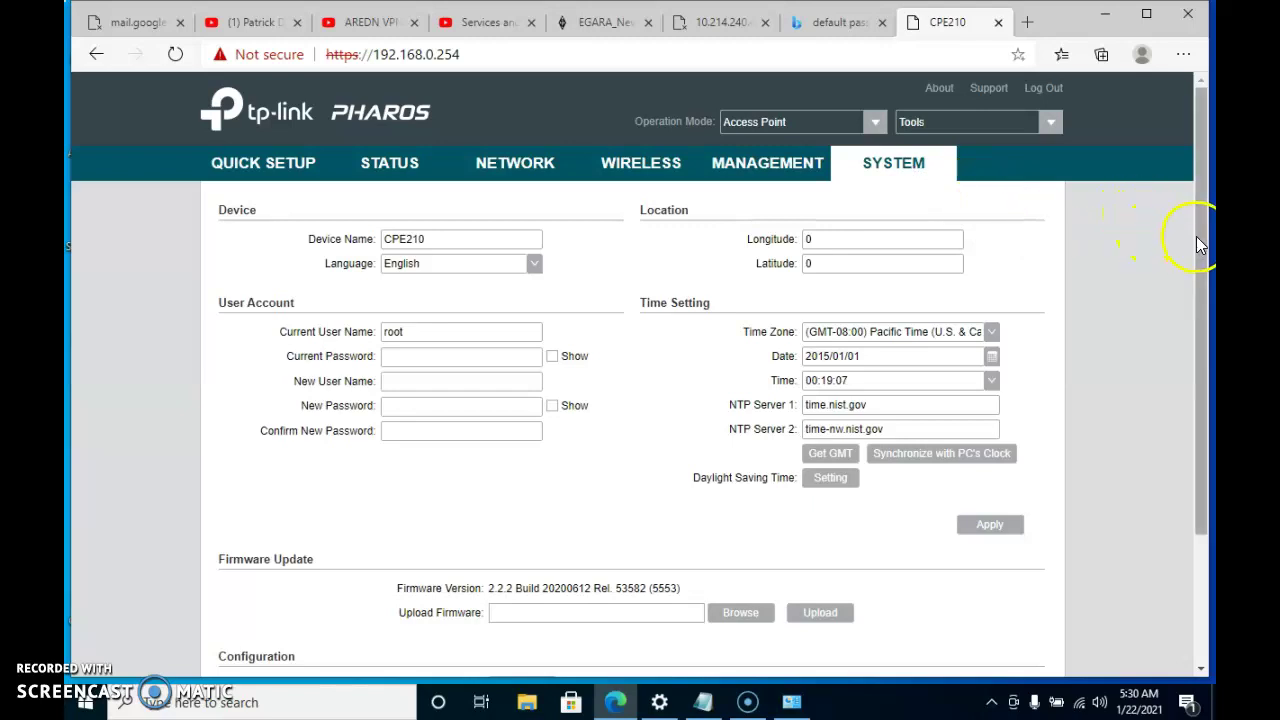
{"action": "left_click_drag", "start_coordinate": [1196, 236], "coordinate": [1182, 391]}
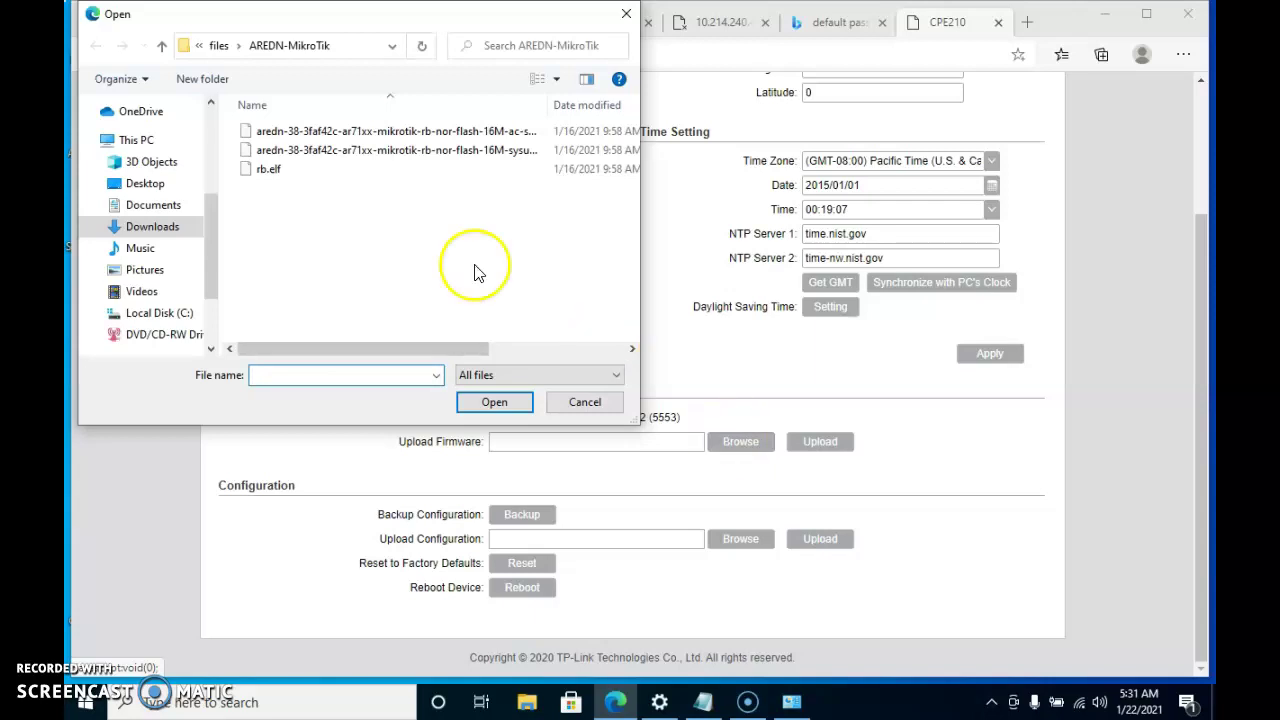
Choose aredn-38-3faf42c-ath79-tplink_cpe210-v2-factory.bin from the AREDN-TP-Link folder for upload
{"action": "left_click", "coordinate": [220, 48]}
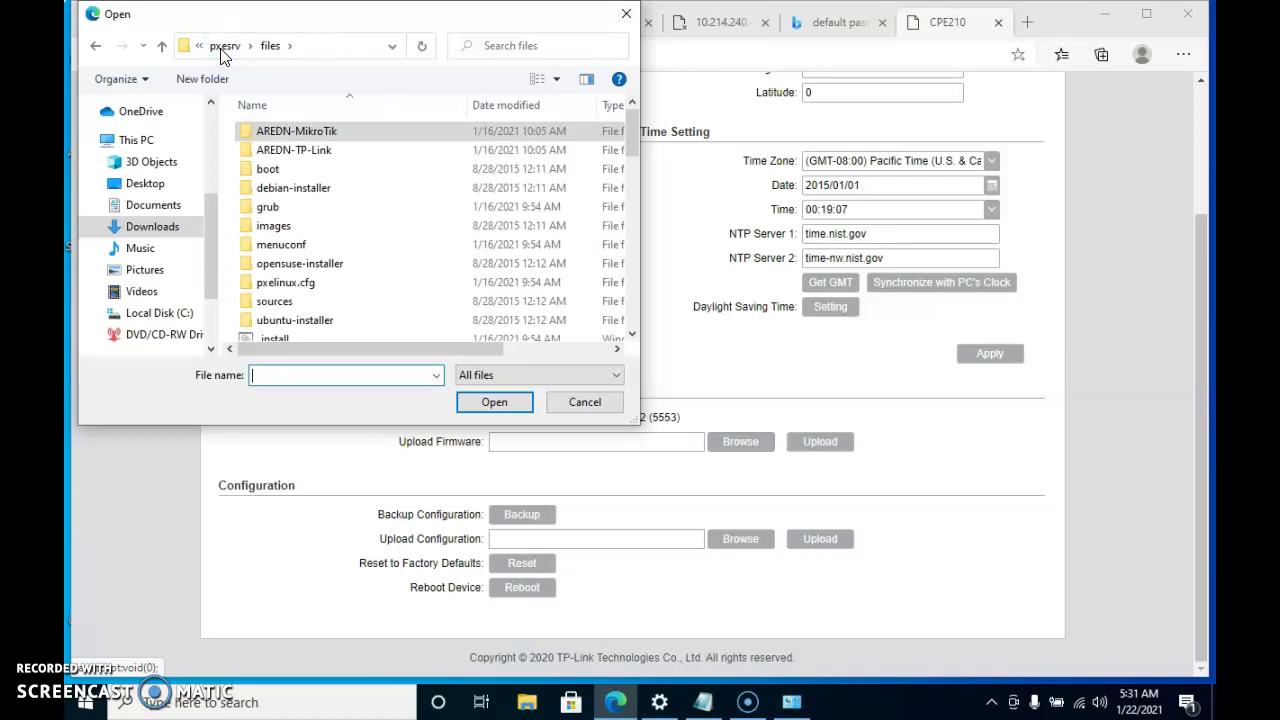
{"action": "double_click", "coordinate": [290, 150]}
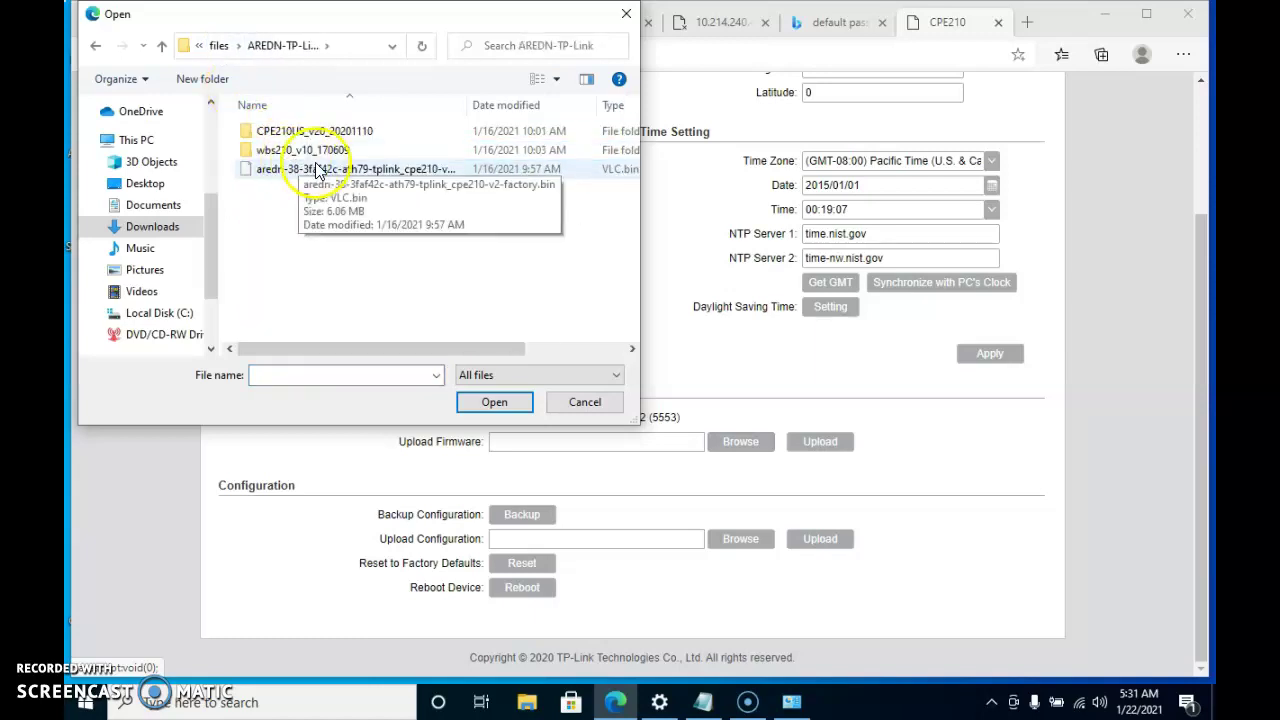
{"action": "left_click", "coordinate": [318, 133]}
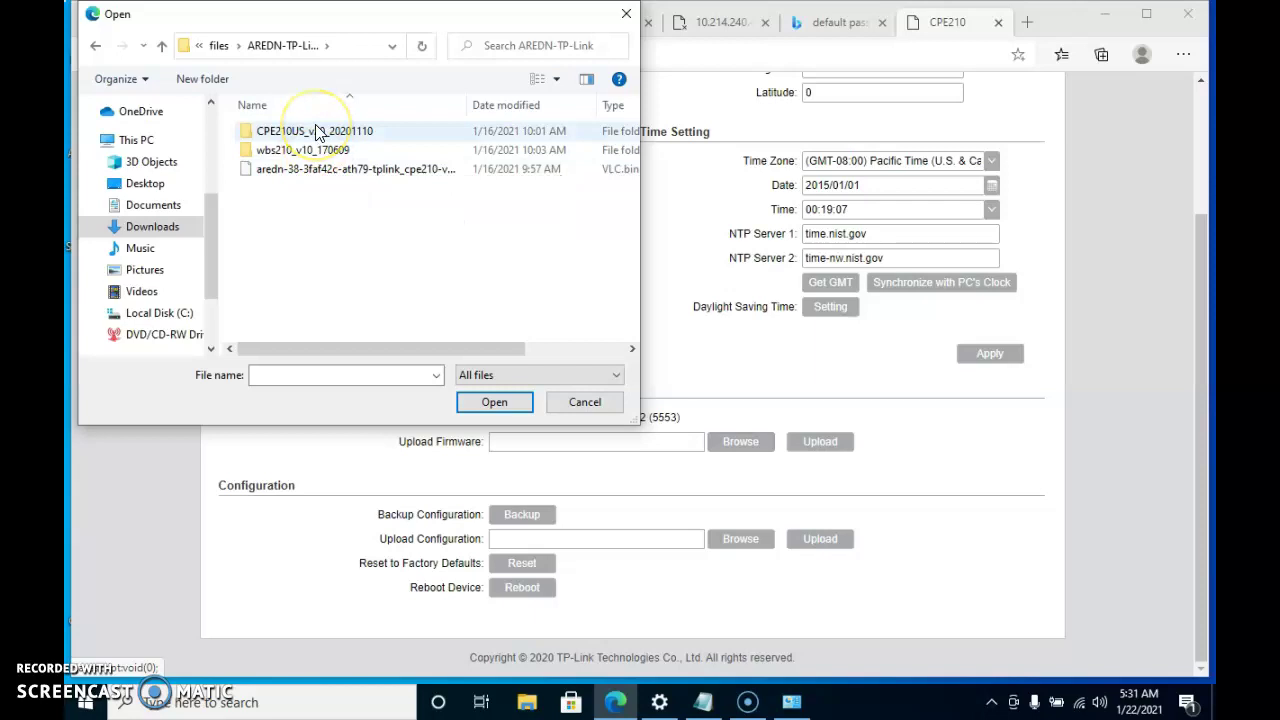
{"action": "left_click", "coordinate": [319, 174]}
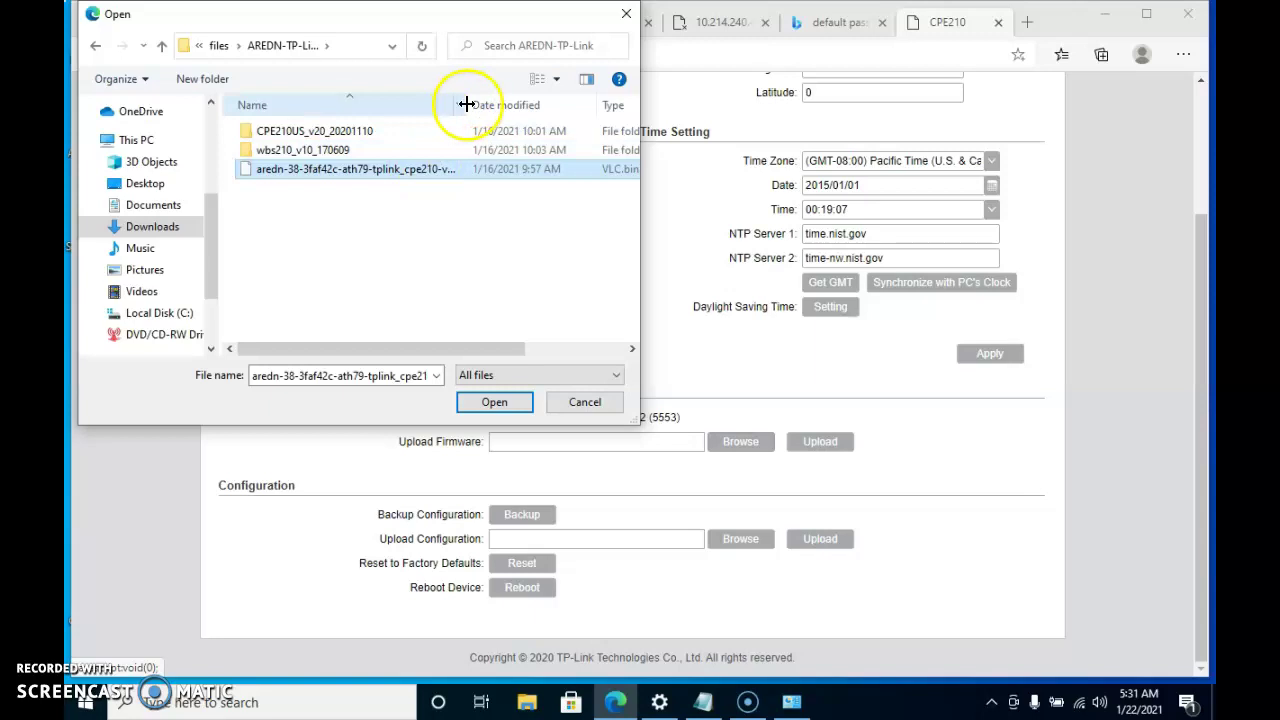
{"action": "left_click_drag", "start_coordinate": [467, 104], "coordinate": [500, 103]}
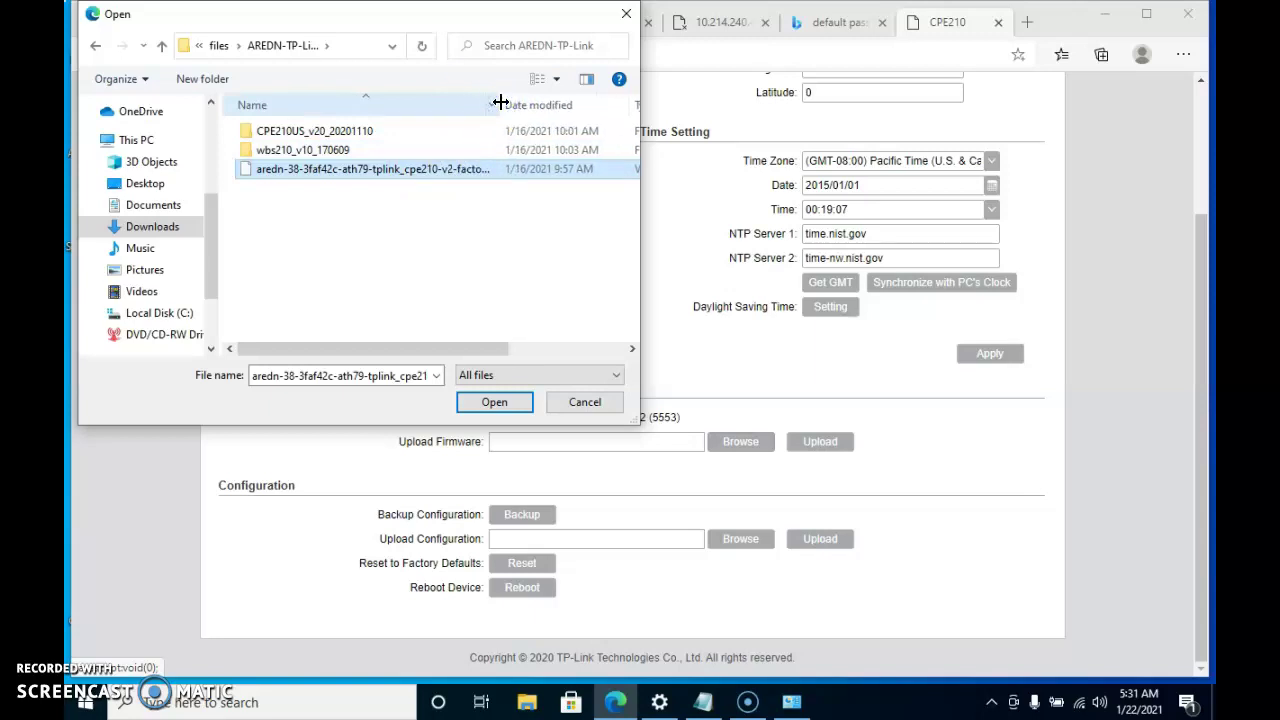
{"action": "left_click", "coordinate": [489, 402]}
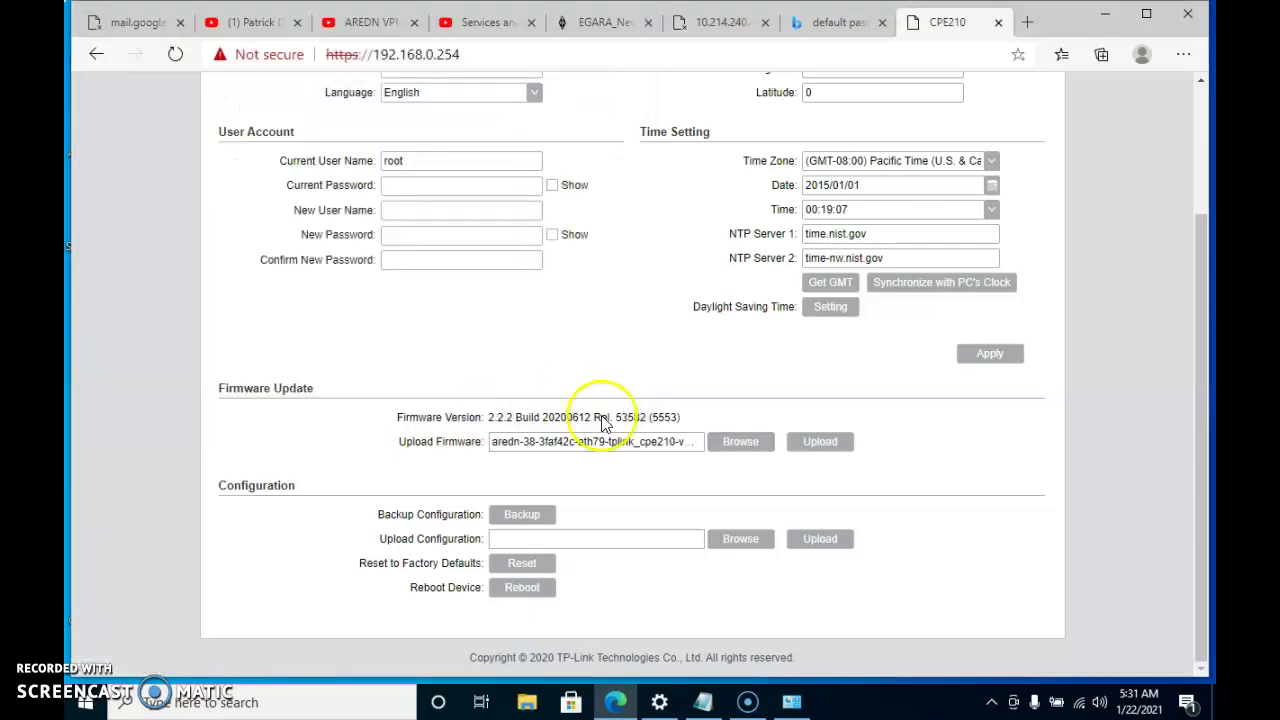
Upload the chosen AREDN firmware file, dismiss the file-open error, and retry the upload
{"action": "left_click", "coordinate": [809, 443]}
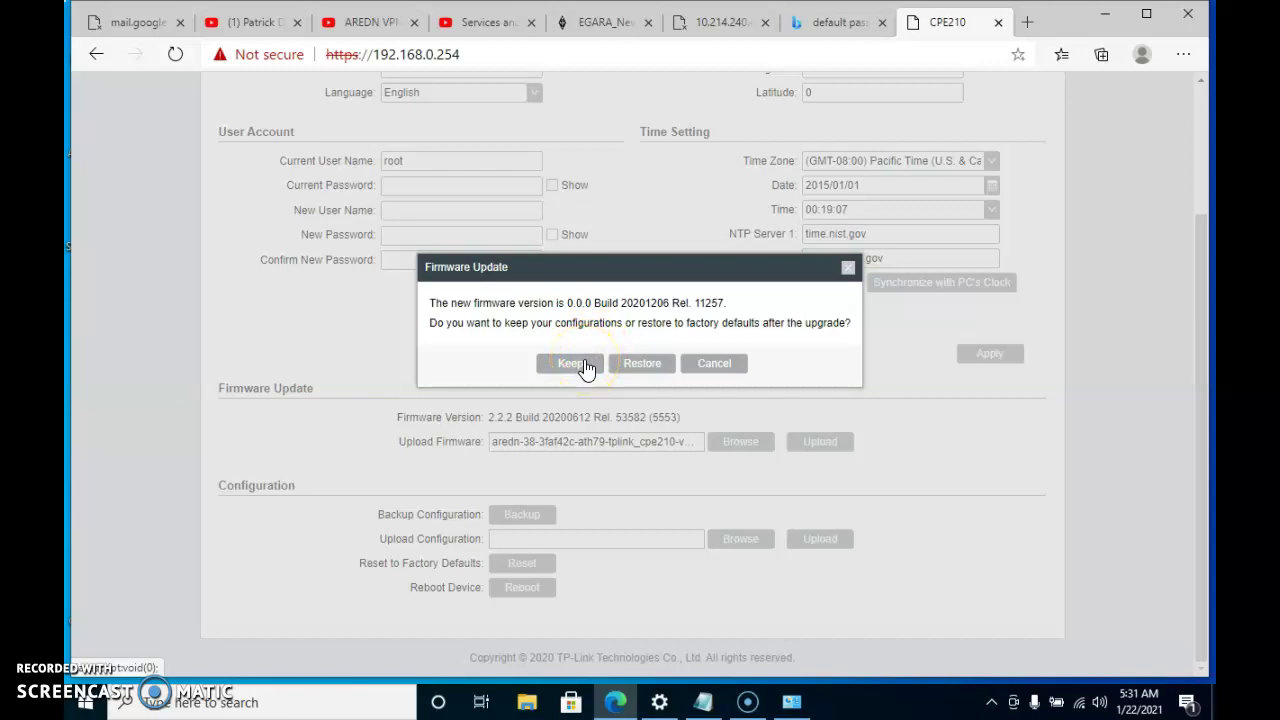
{"action": "left_click", "coordinate": [586, 366]}
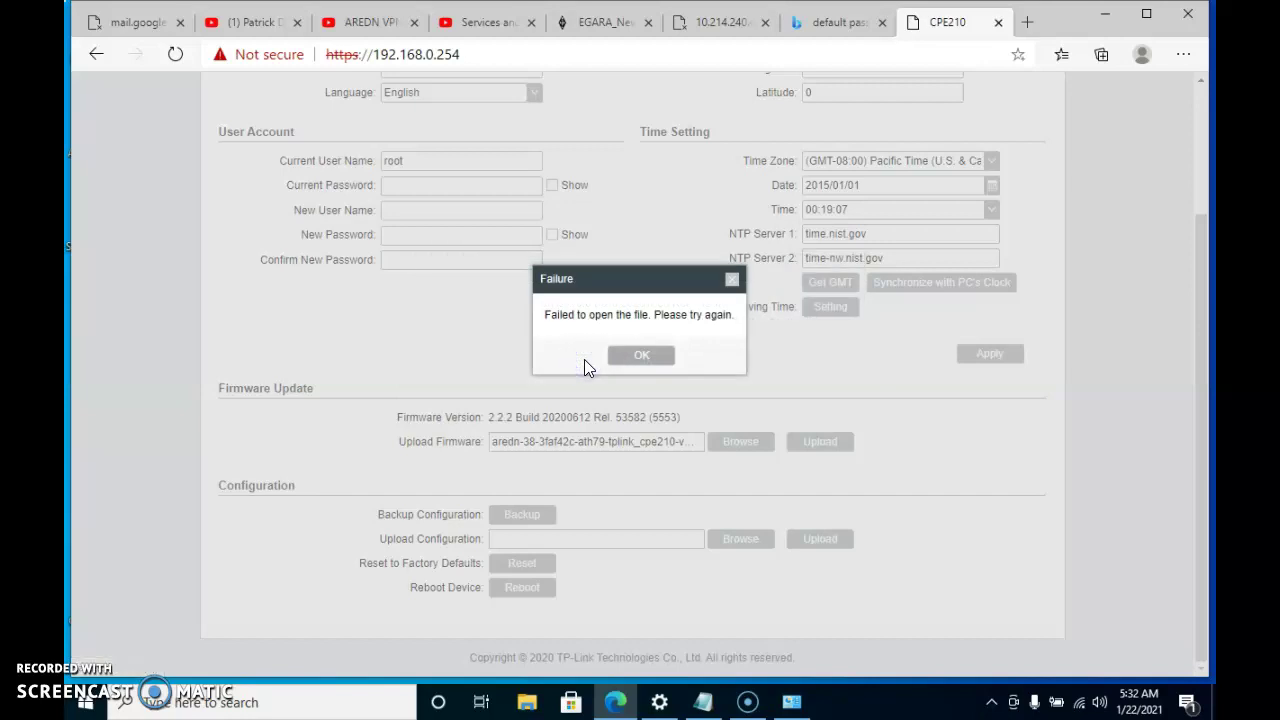
{"action": "left_click", "coordinate": [637, 358]}
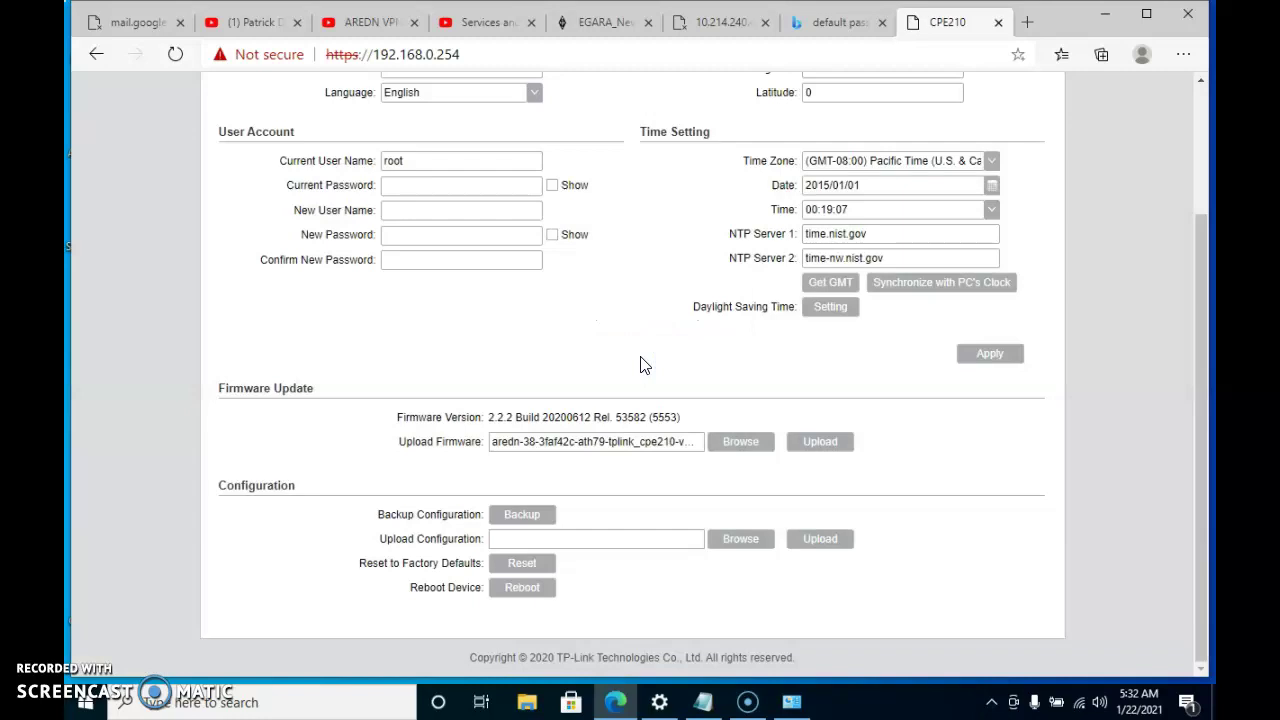
{"action": "left_click", "coordinate": [811, 441]}
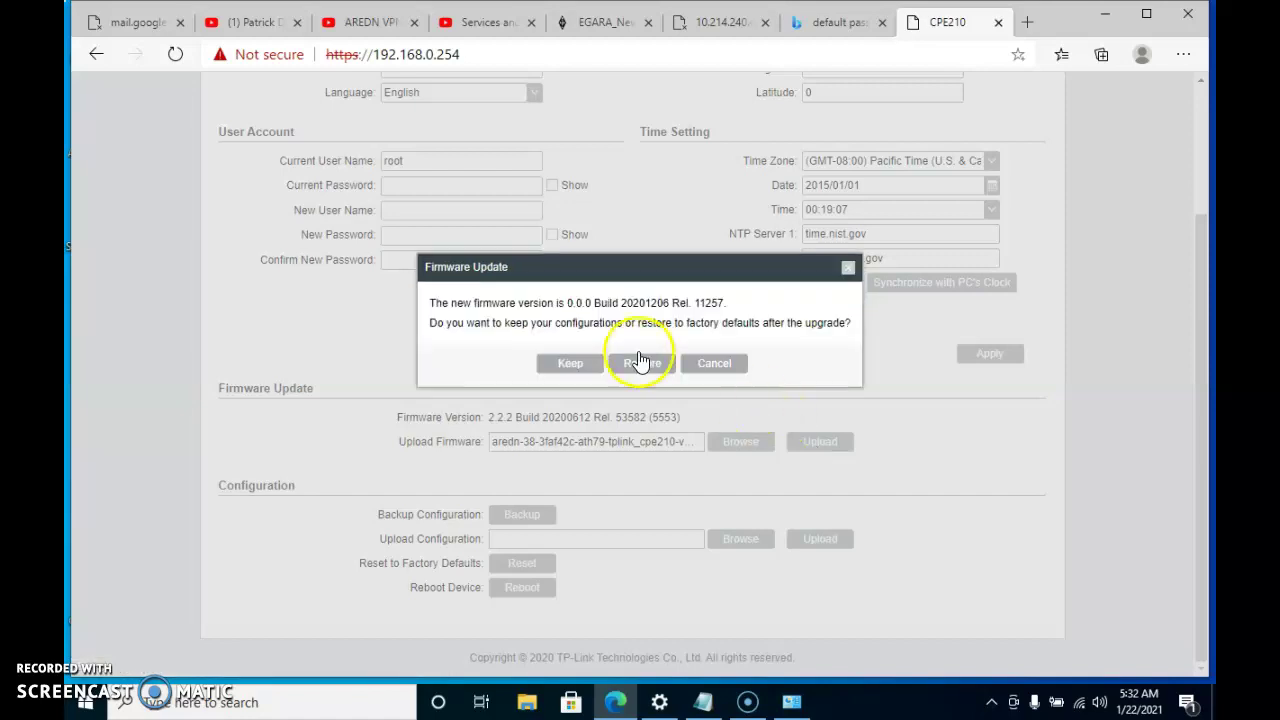
Choose Restore so the AREDN firmware installs with factory defaults and the device reboots
{"action": "left_click", "coordinate": [645, 368]}
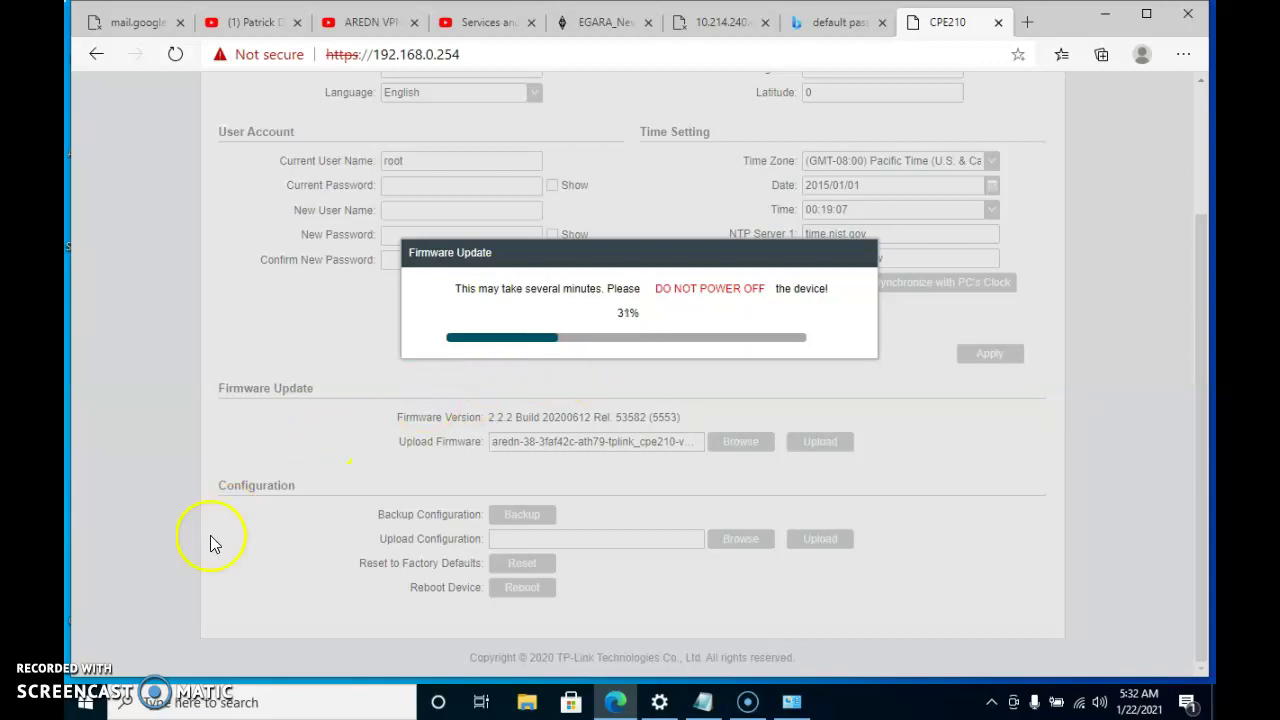
{"action": "left_click", "coordinate": [98, 678]}
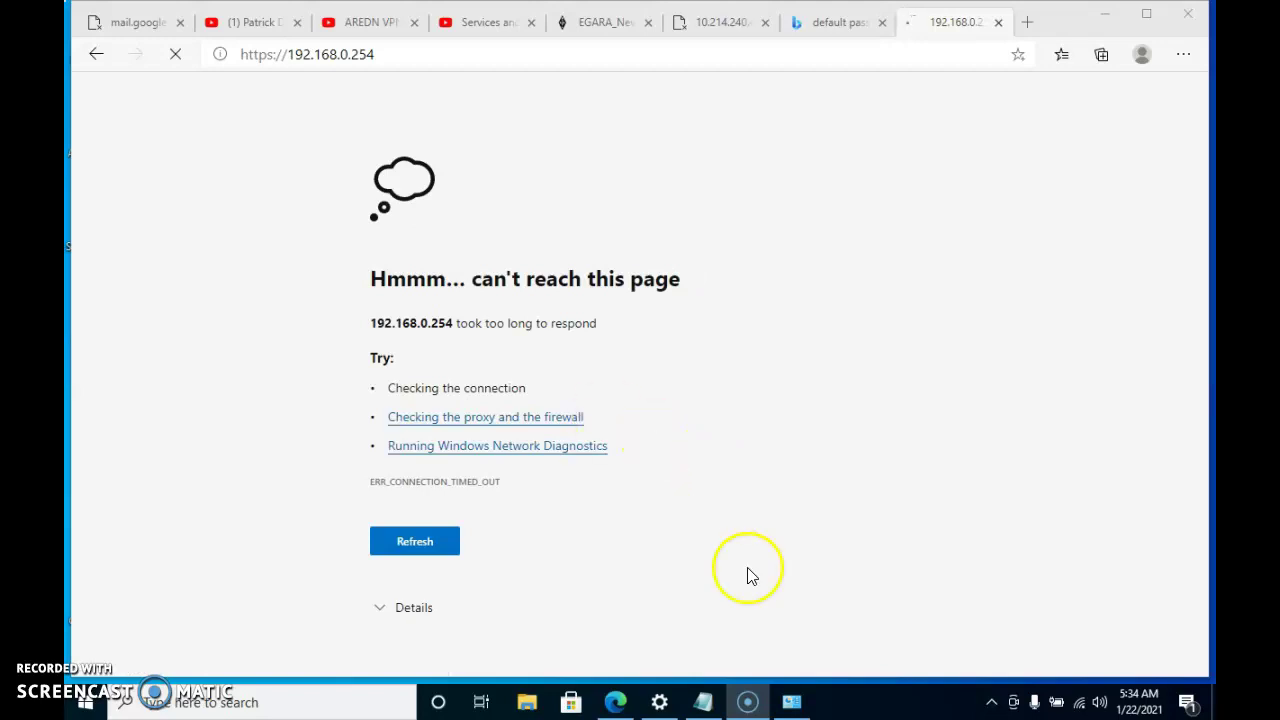
Disconnect the PC's Wi-Fi adapter from its wireless network in Network Connections
{"action": "left_click", "coordinate": [794, 706]}
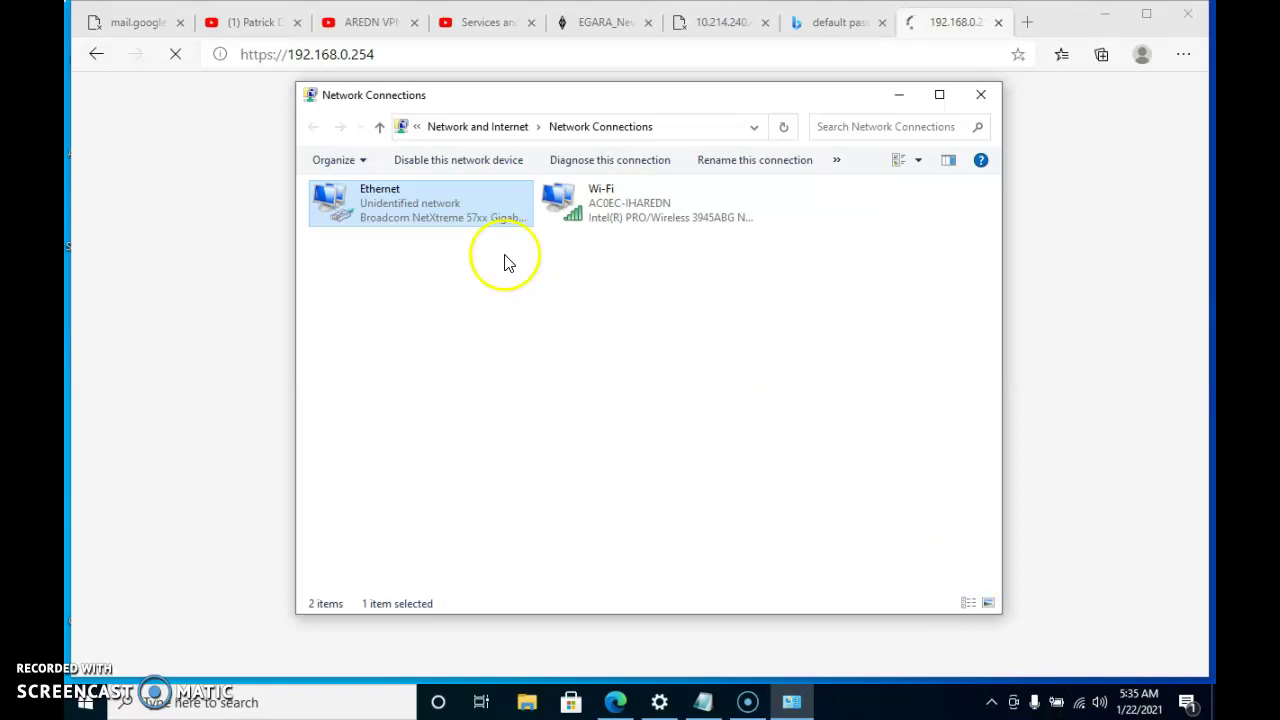
{"action": "right_click", "coordinate": [610, 217]}
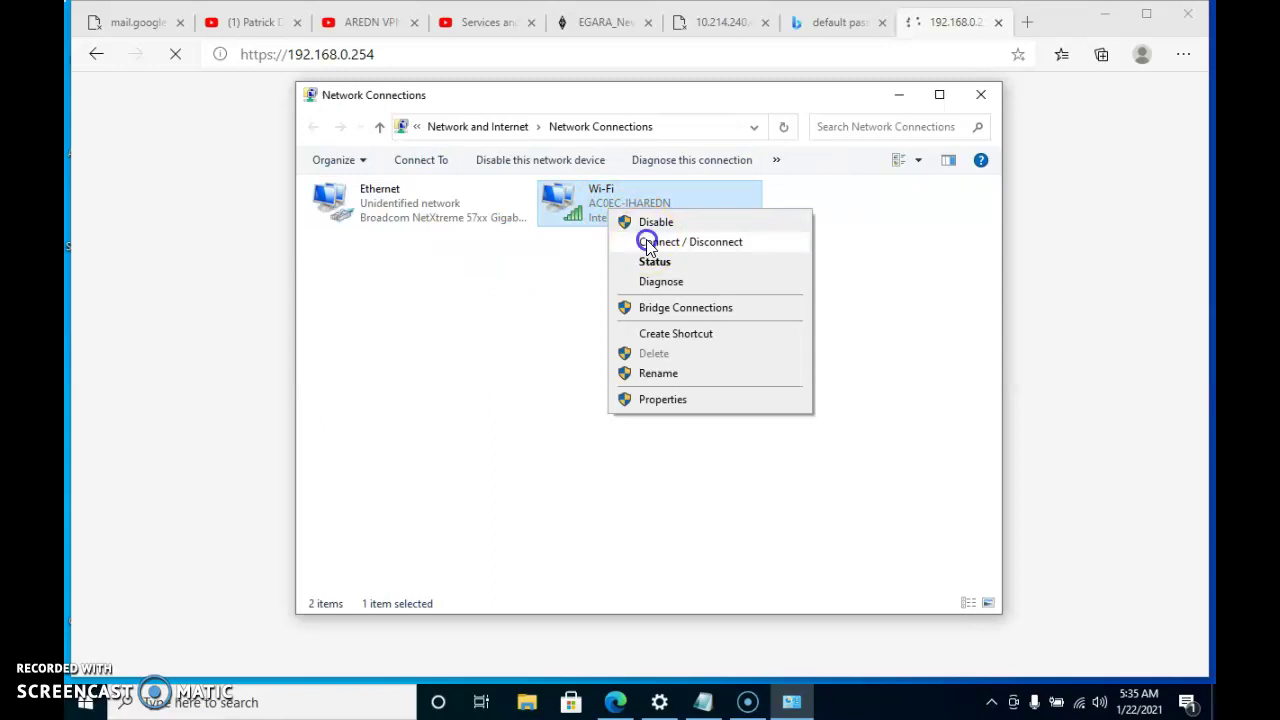
{"action": "left_click", "coordinate": [648, 242]}
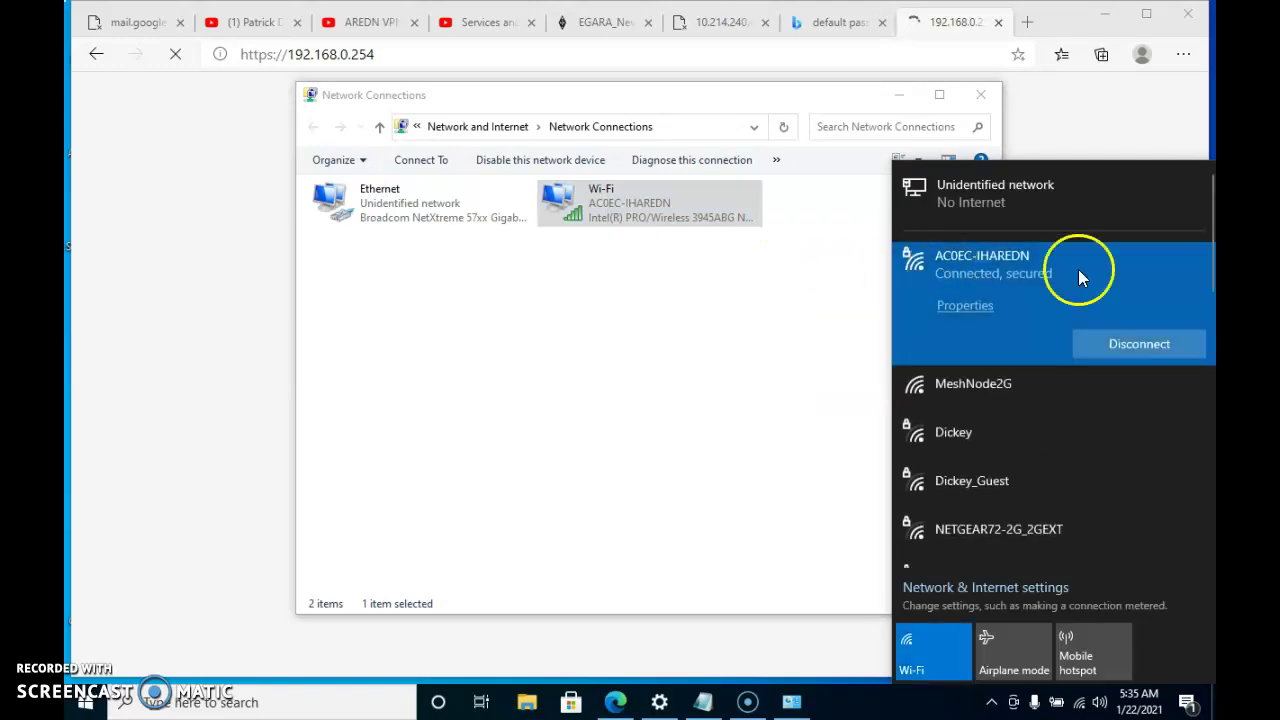
{"action": "left_click", "coordinate": [1125, 342]}
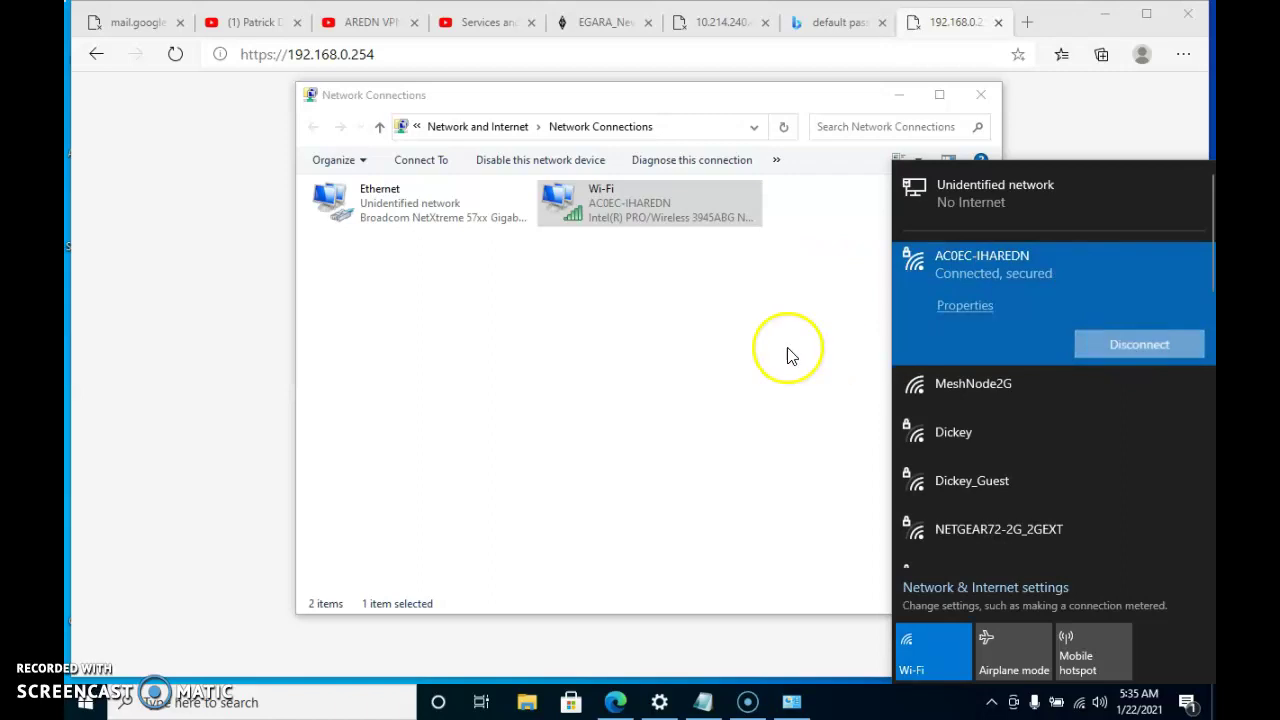
{"action": "left_click", "coordinate": [660, 350]}
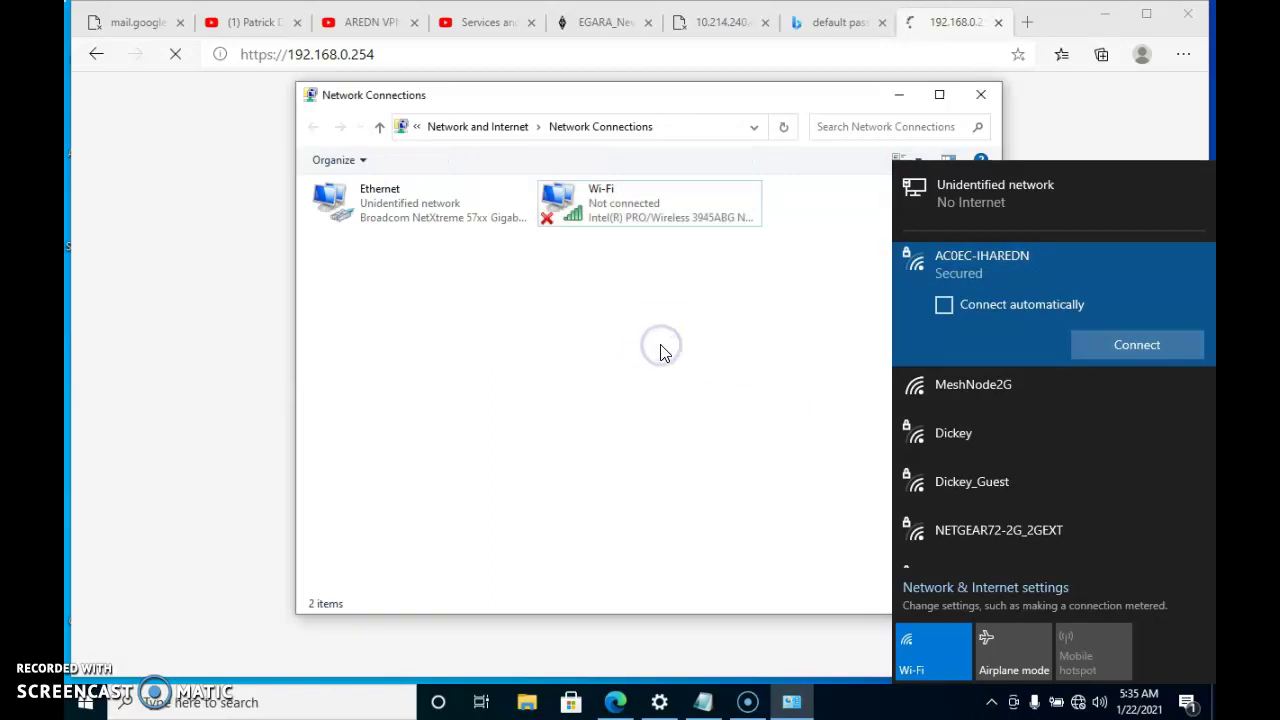
Set the Ethernet adapter's IPv4 to obtain IP and DNS server addresses automatically
{"action": "left_click", "coordinate": [415, 210]}
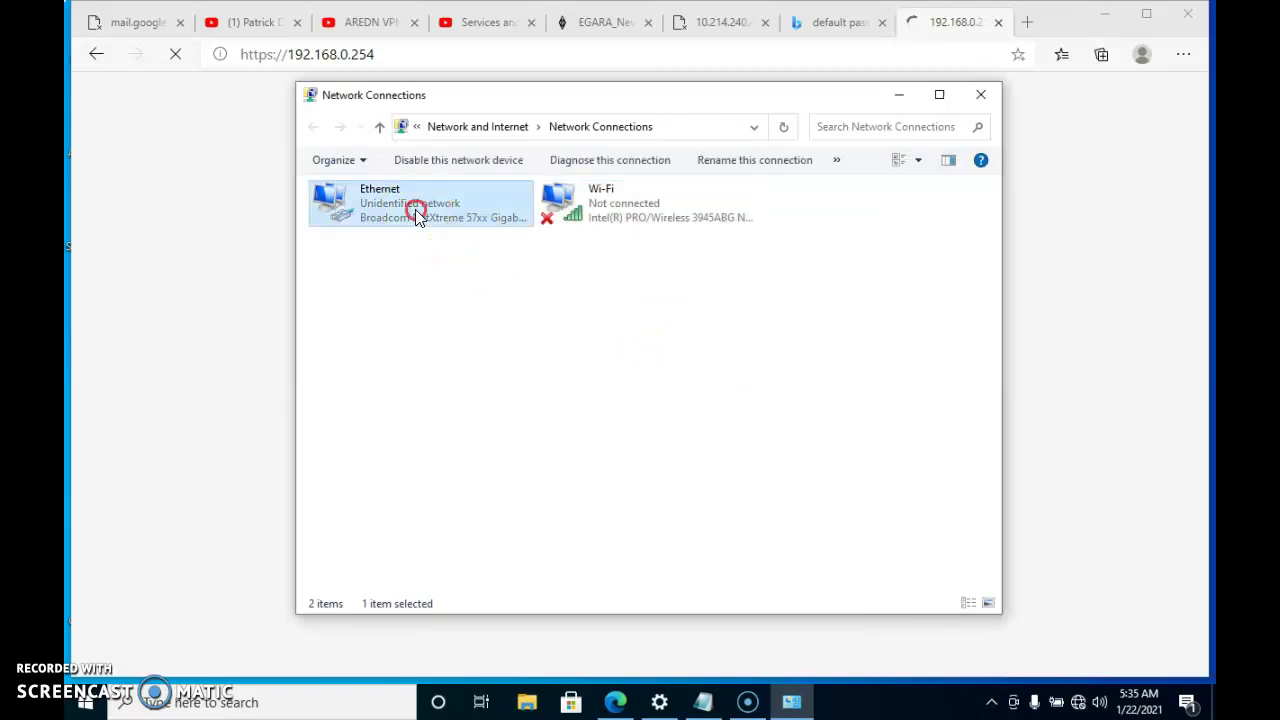
{"action": "right_click", "coordinate": [415, 210]}
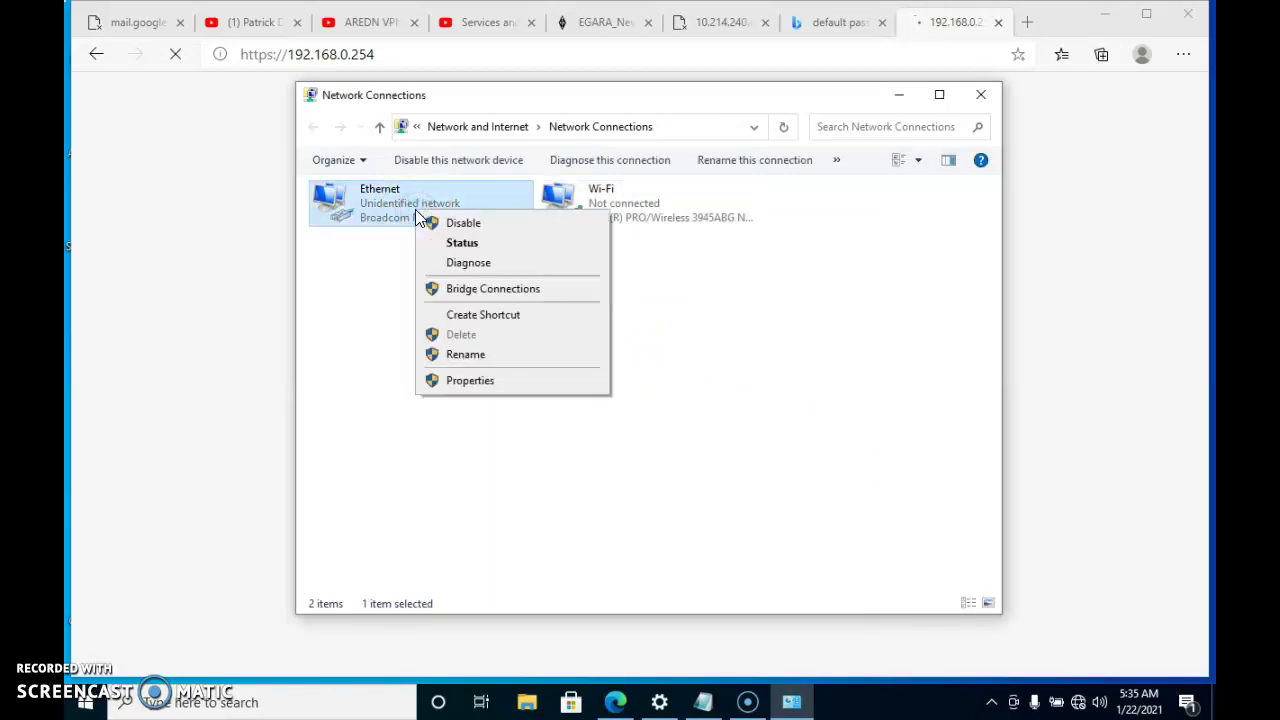
{"action": "left_click", "coordinate": [475, 381]}
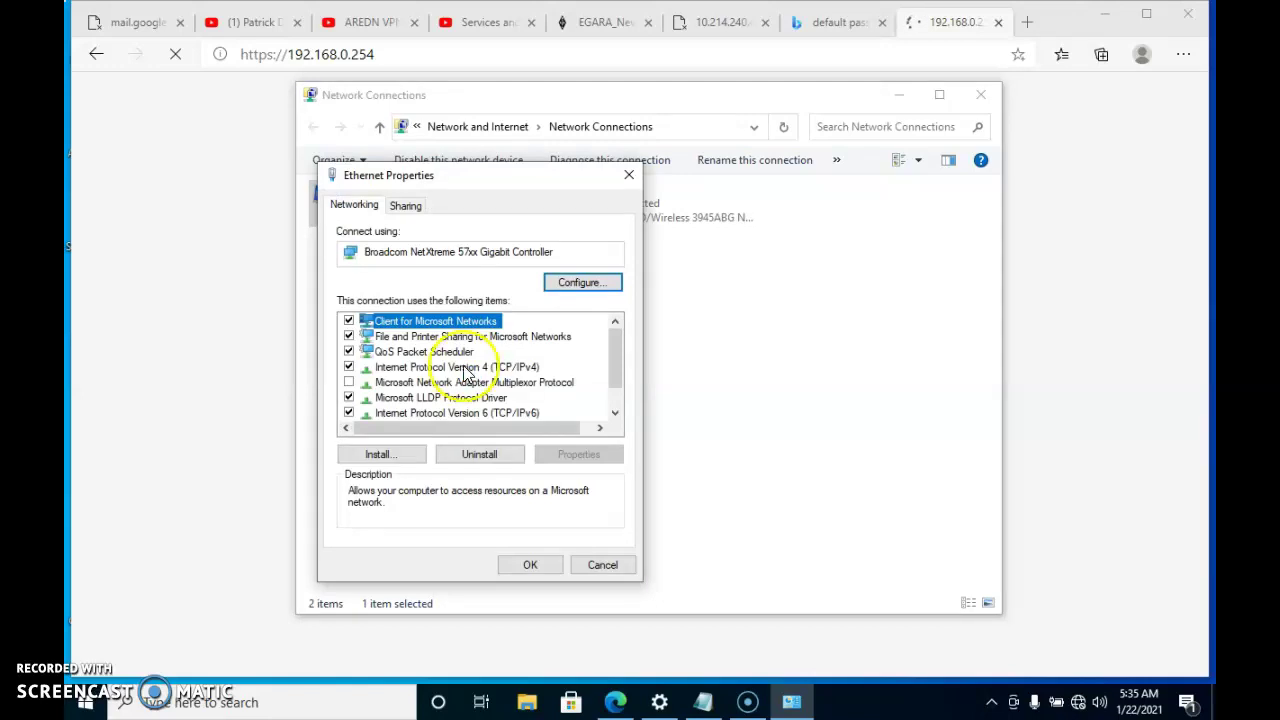
{"action": "left_click", "coordinate": [462, 367]}
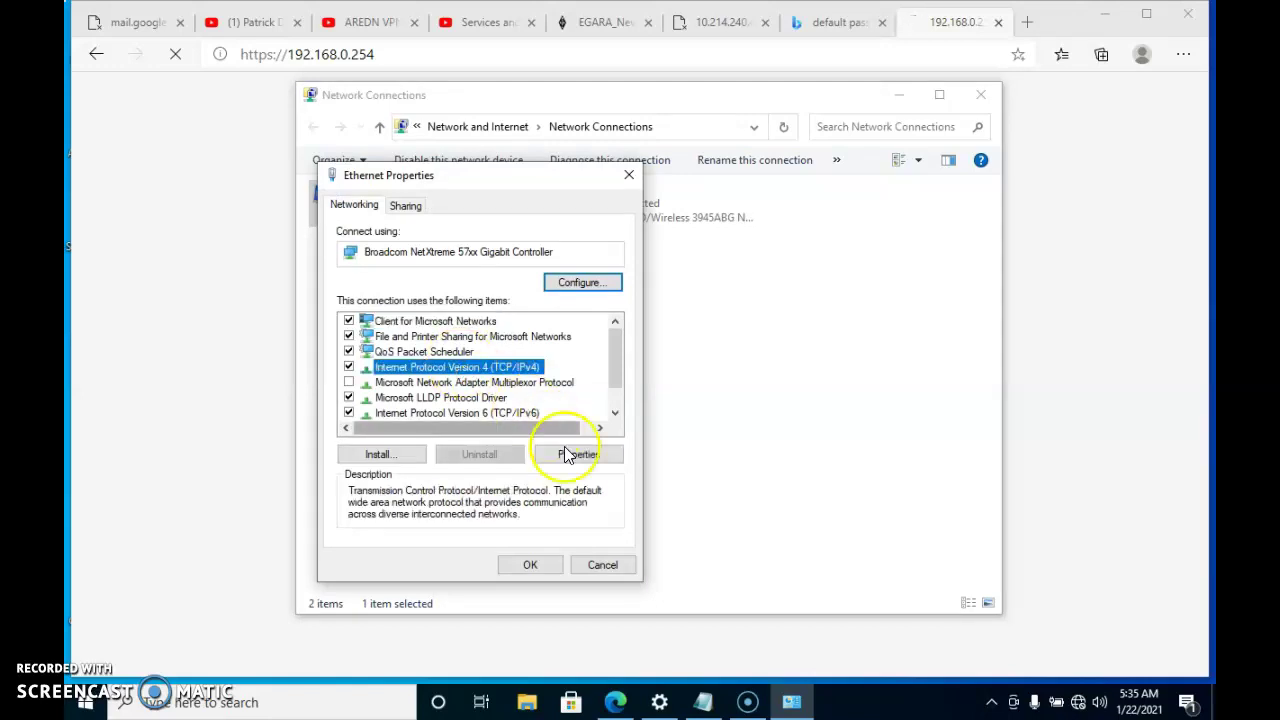
{"action": "left_click", "coordinate": [578, 457]}
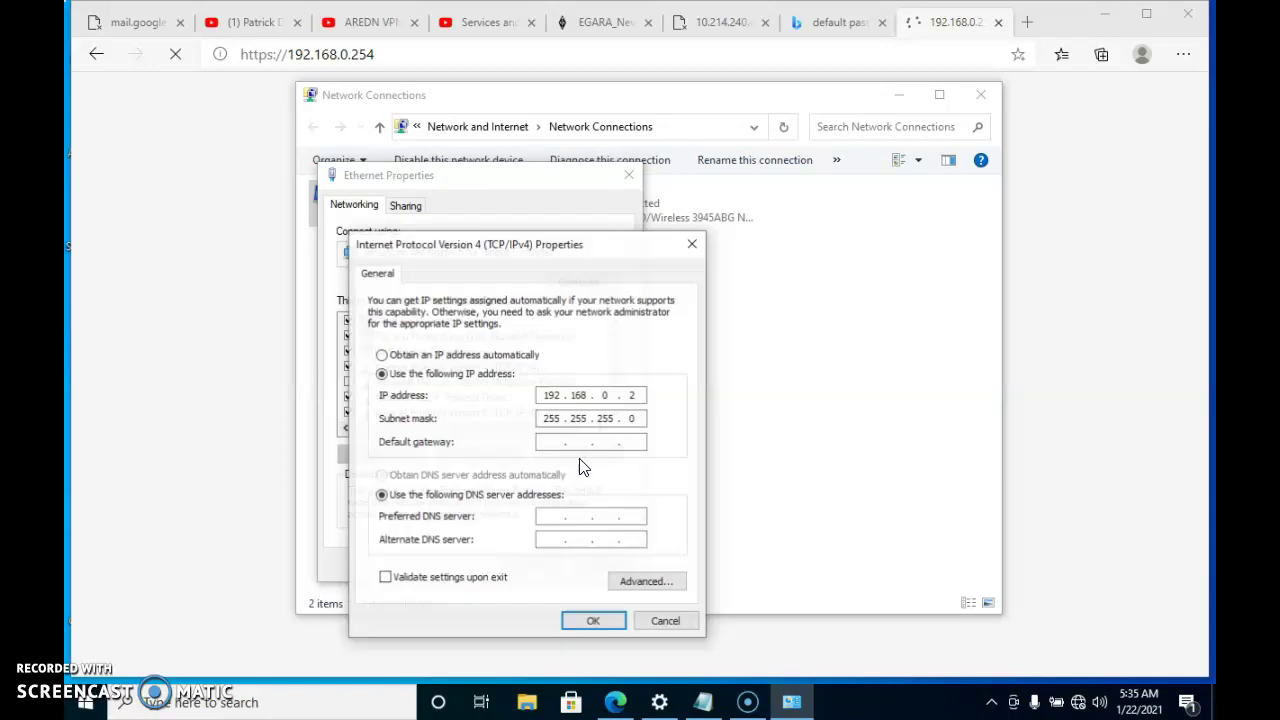
{"action": "left_click", "coordinate": [381, 354]}
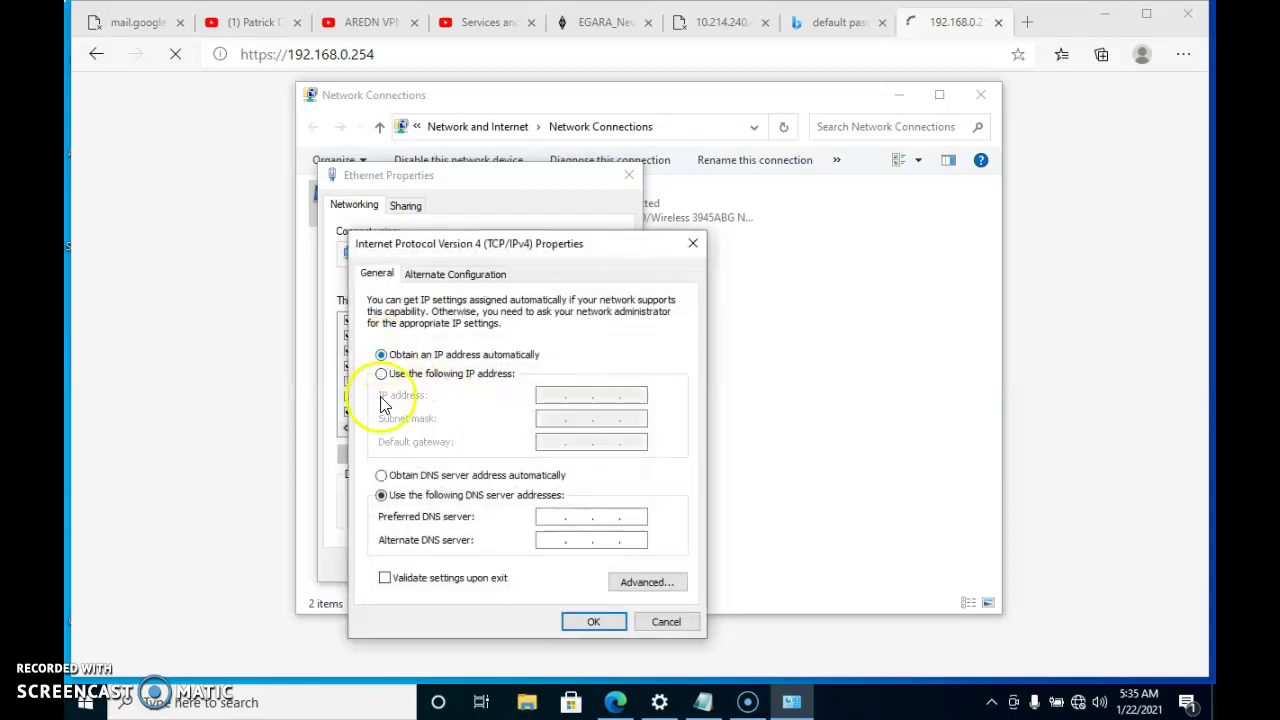
{"action": "left_click", "coordinate": [381, 475]}
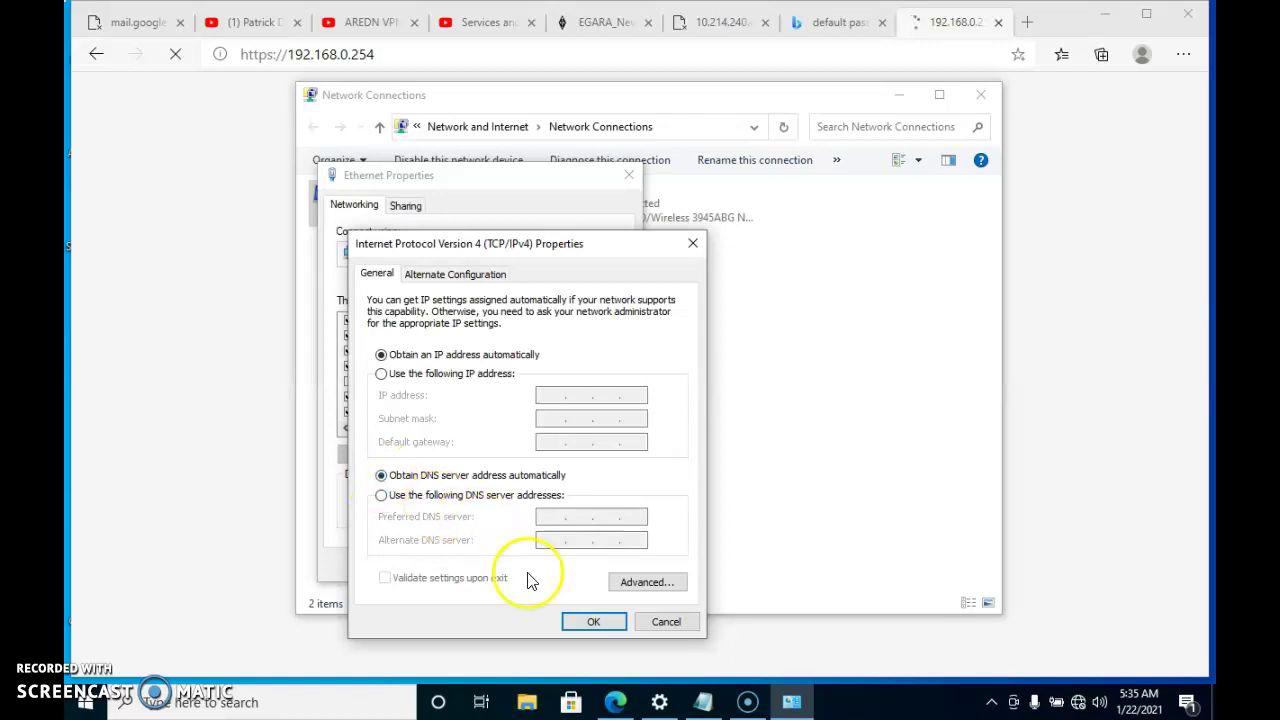
{"action": "left_click", "coordinate": [592, 622]}
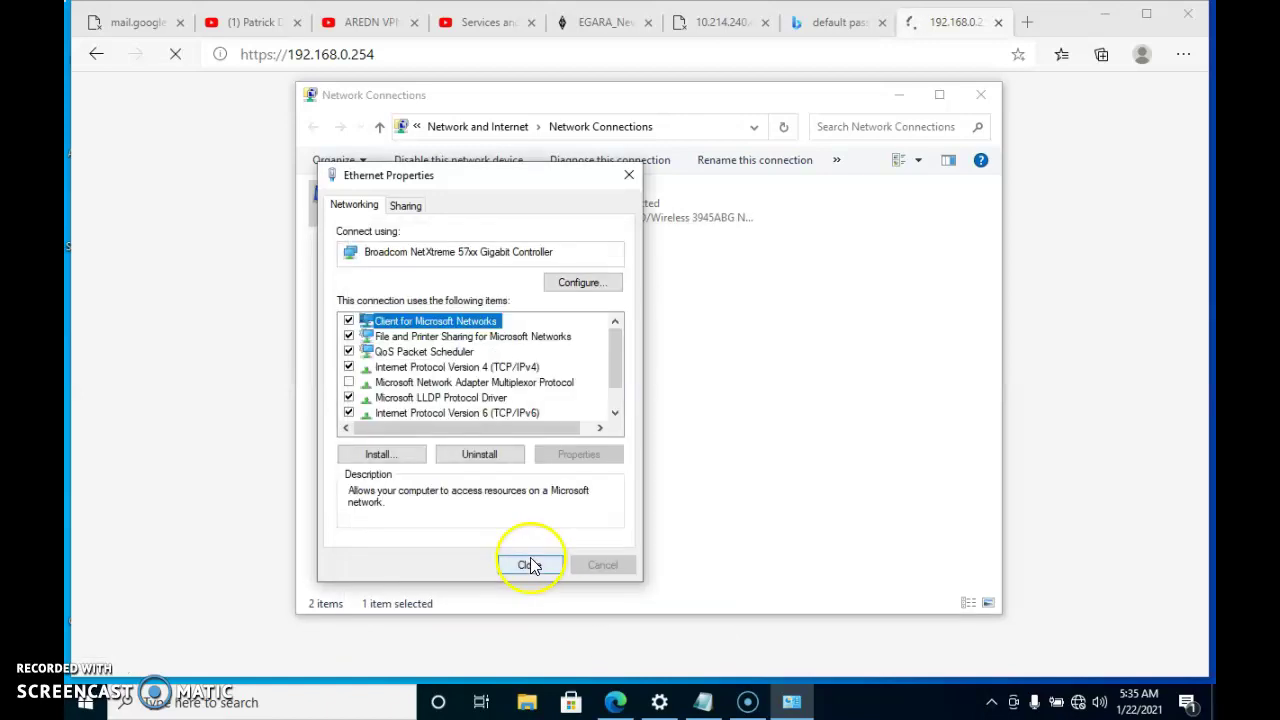
{"action": "left_click", "coordinate": [529, 564]}
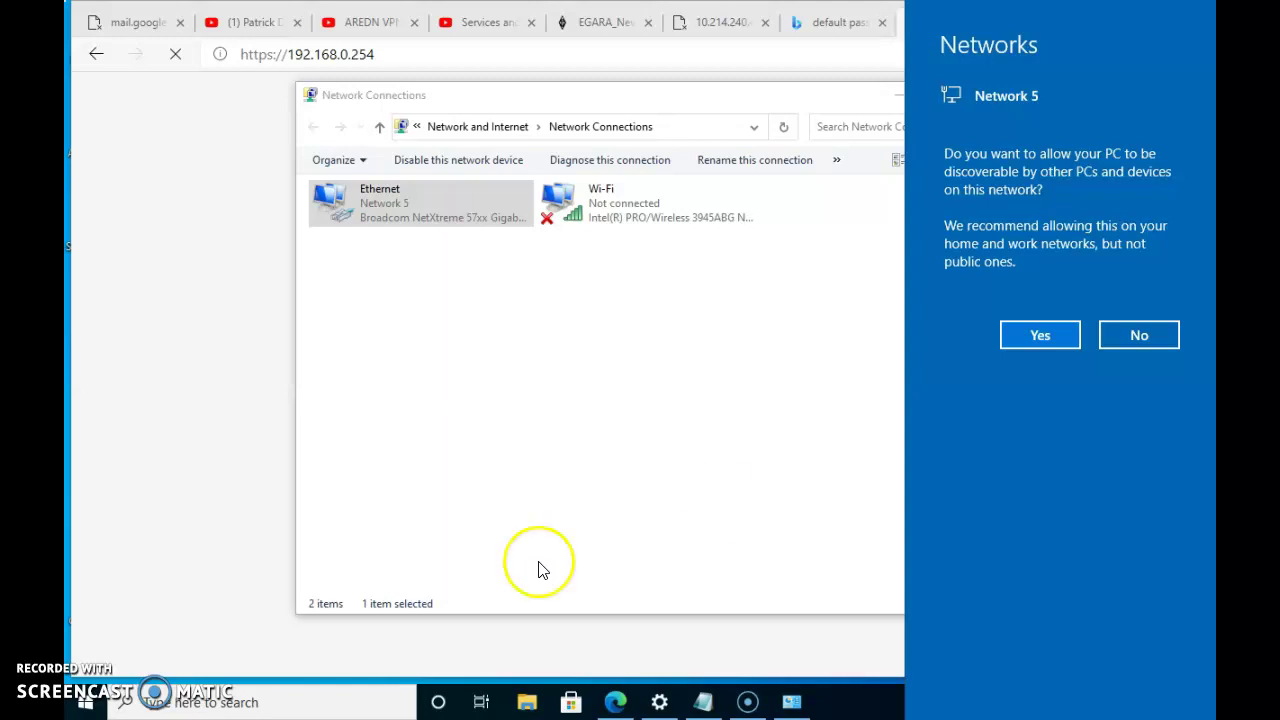
Allow the PC to be discoverable on Network 5 and return to Edge's address bar
{"action": "left_click", "coordinate": [1038, 345]}
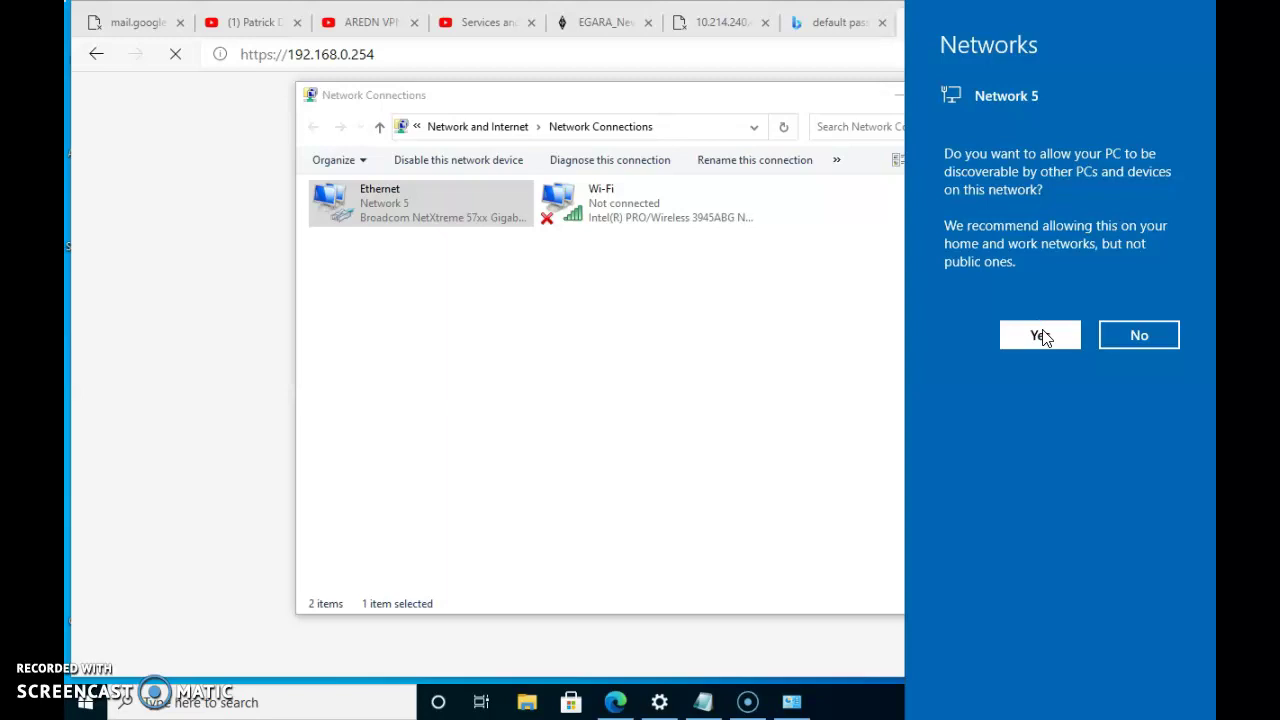
{"action": "left_click", "coordinate": [1042, 337]}
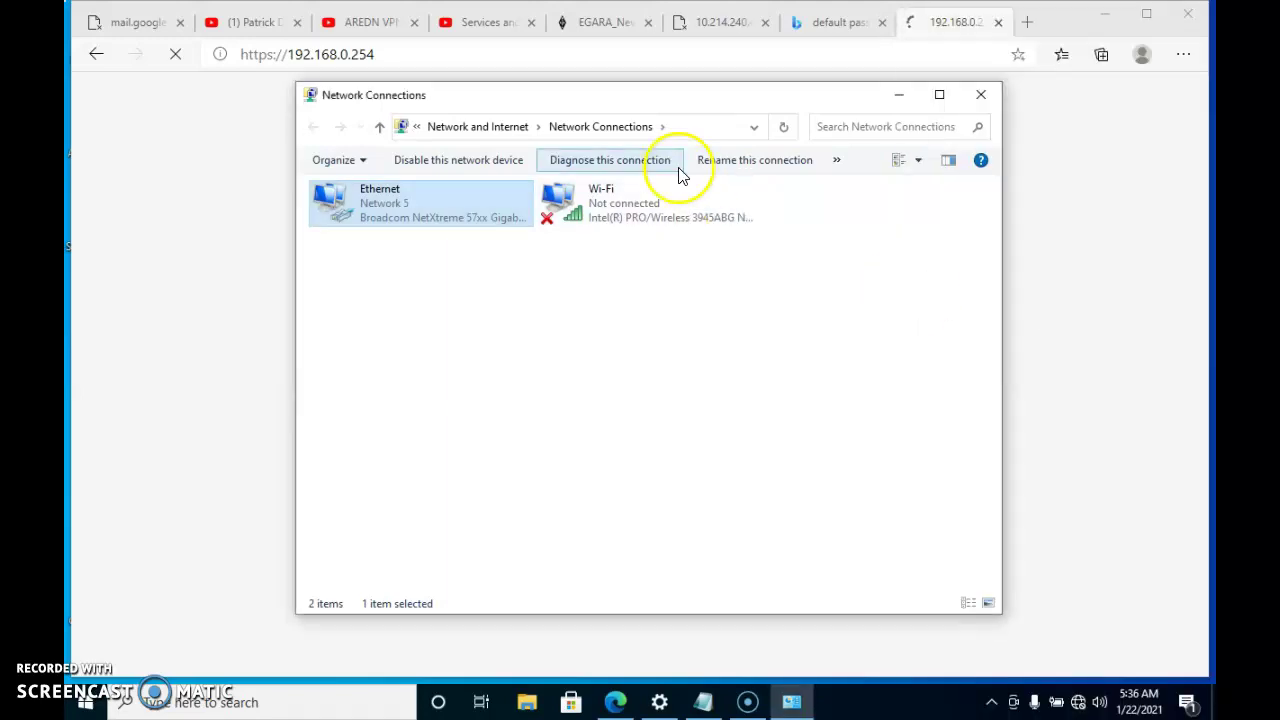
{"action": "left_click", "coordinate": [518, 56]}
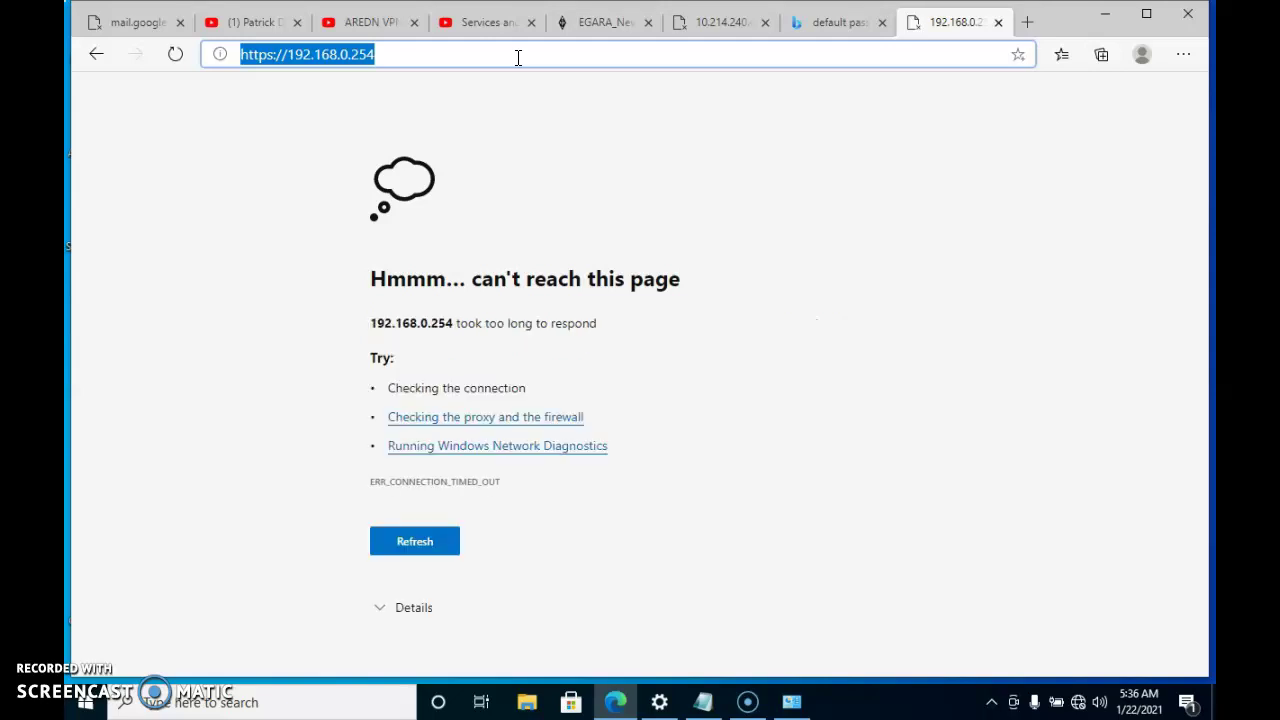
Load localnode.local.mesh:8080 in Edge and open the node's Setup page
{"action": "type", "text": "loc"}
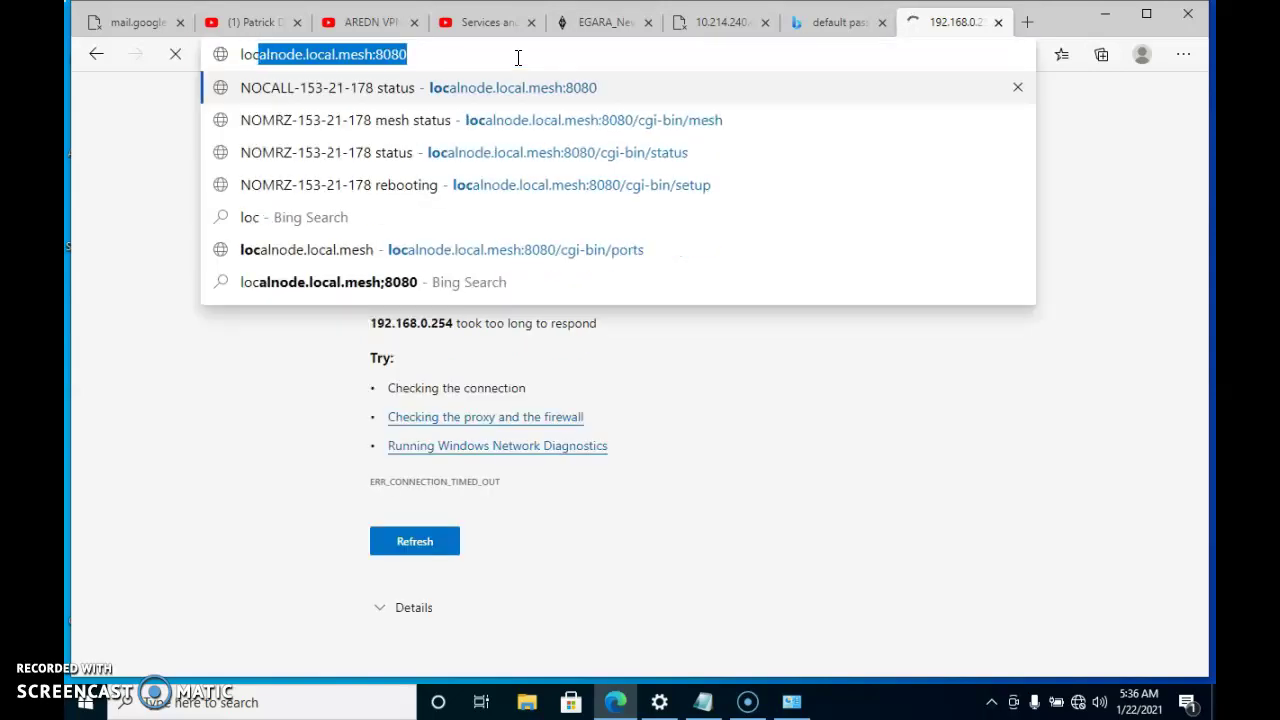
{"action": "type", "text": "alnode."}
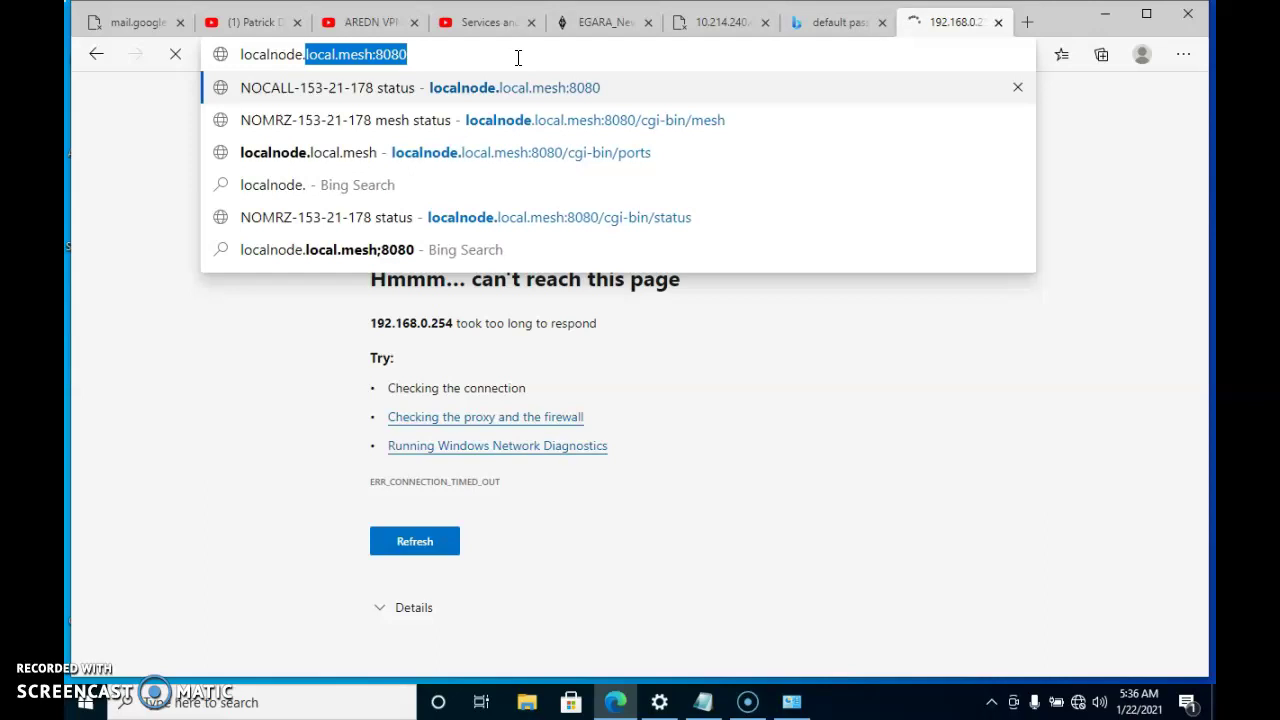
{"action": "type", "text": "local.me"}
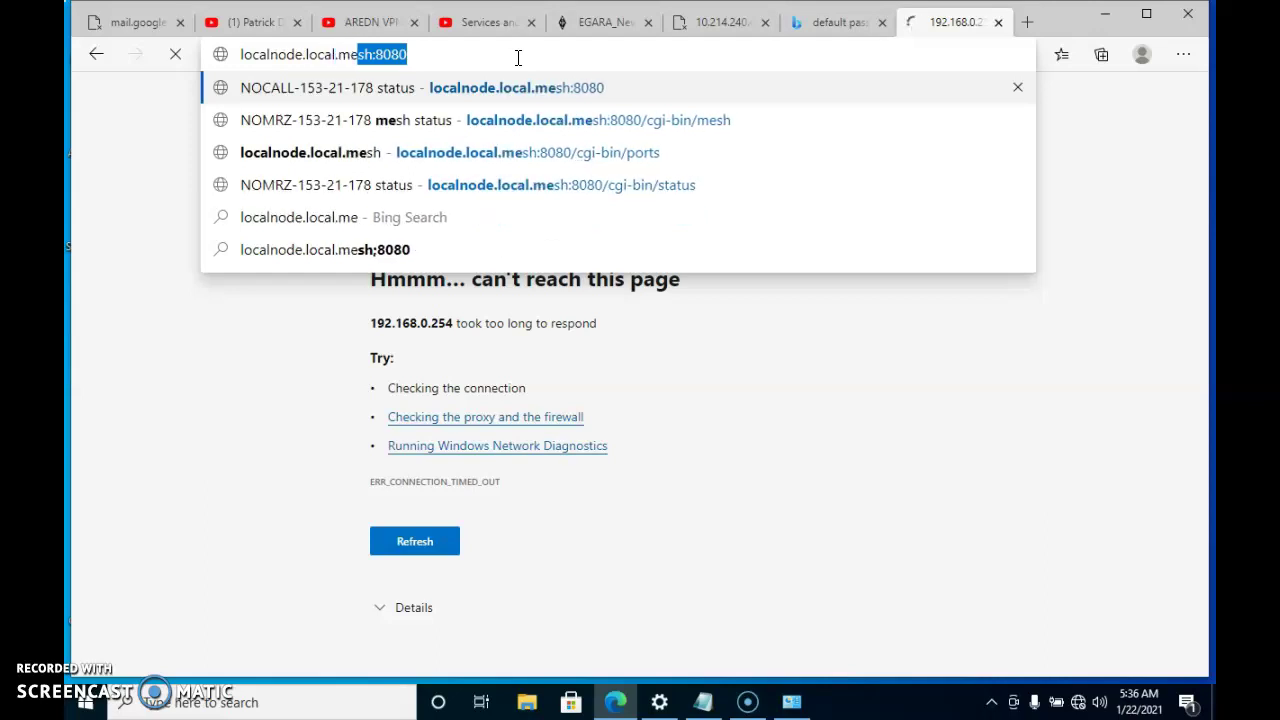
{"action": "type", "text": "sh:8080"}
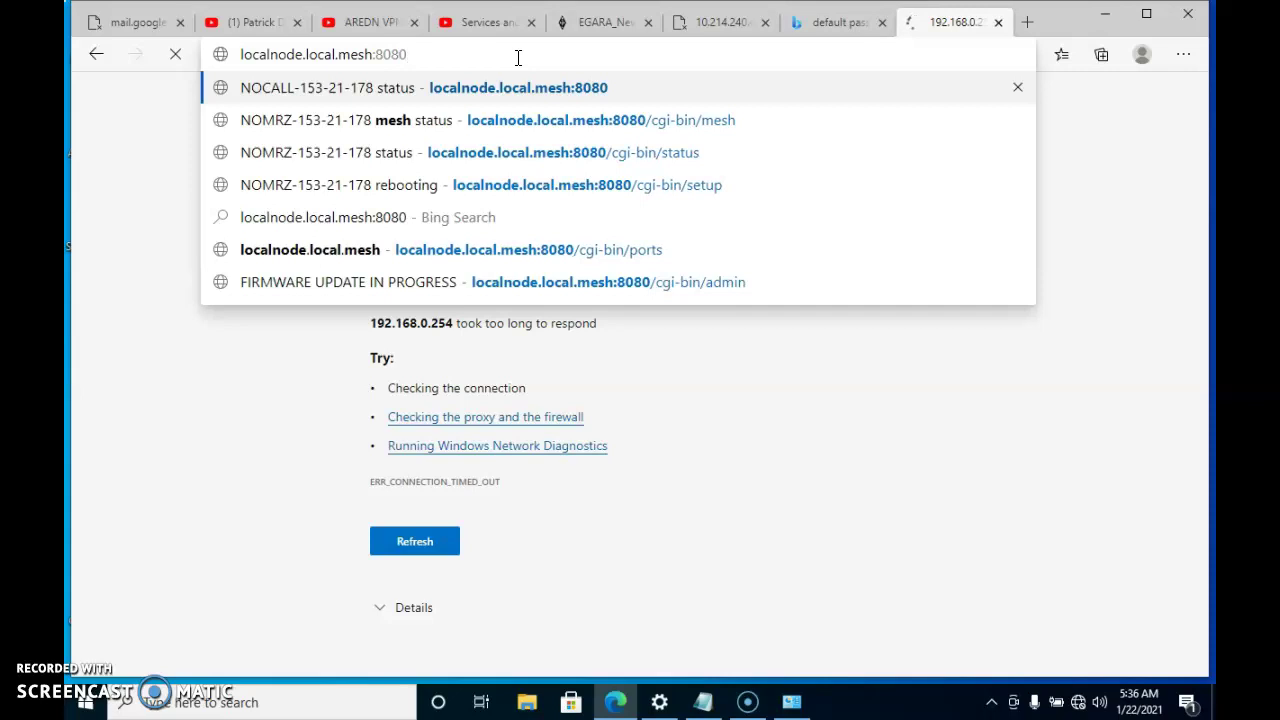
{"action": "key", "text": "Return"}
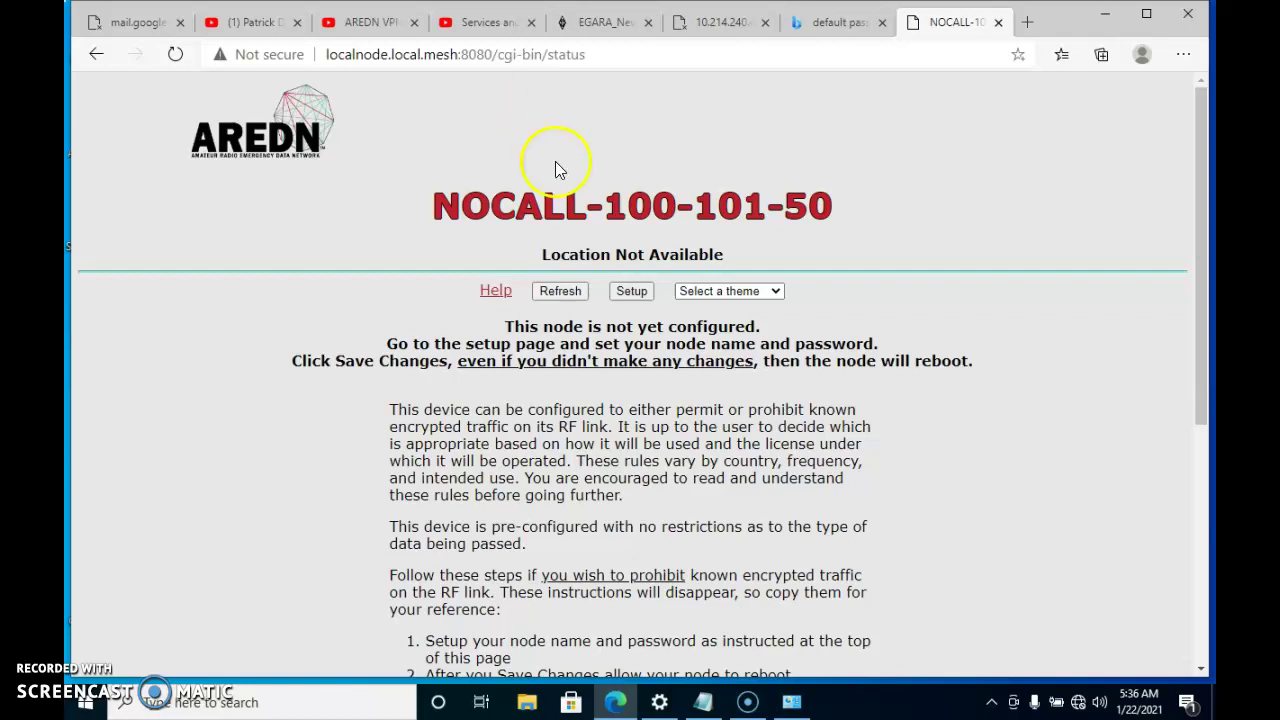
{"action": "left_click", "coordinate": [632, 294]}
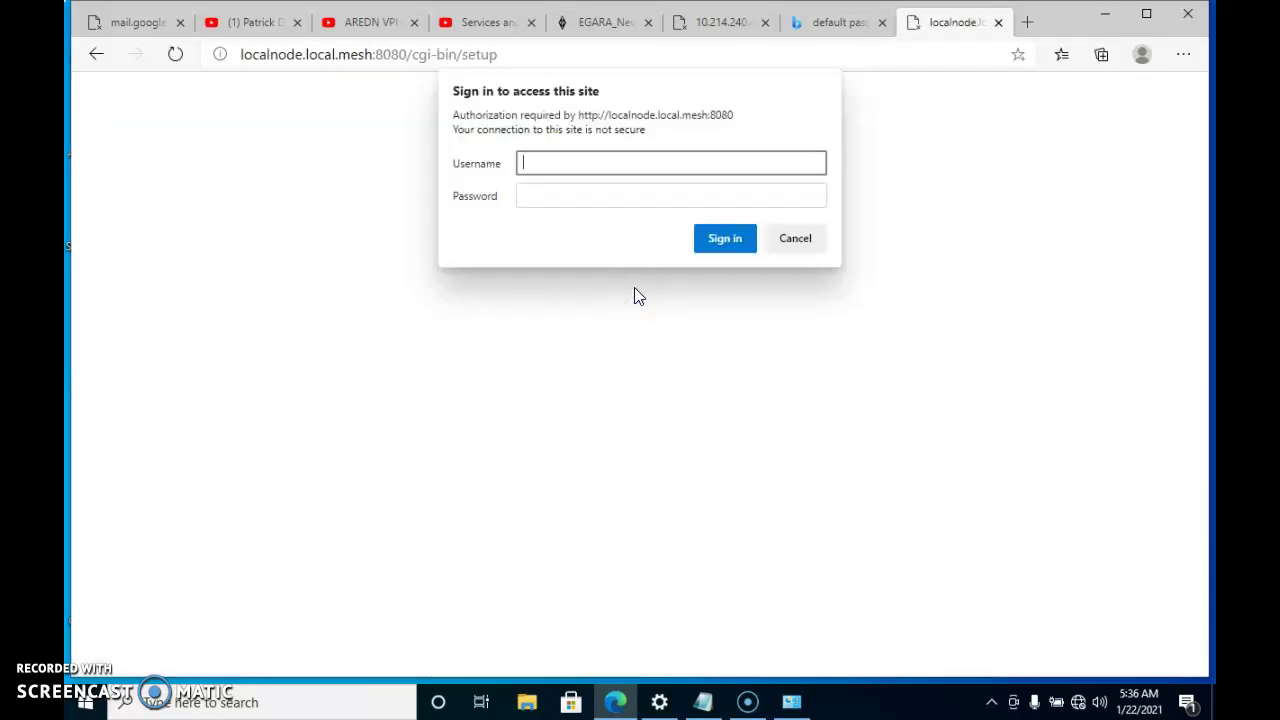
Sign in to the node as root with the default password
{"action": "type", "text": "root"}
{"action": "key", "text": "Tab"}
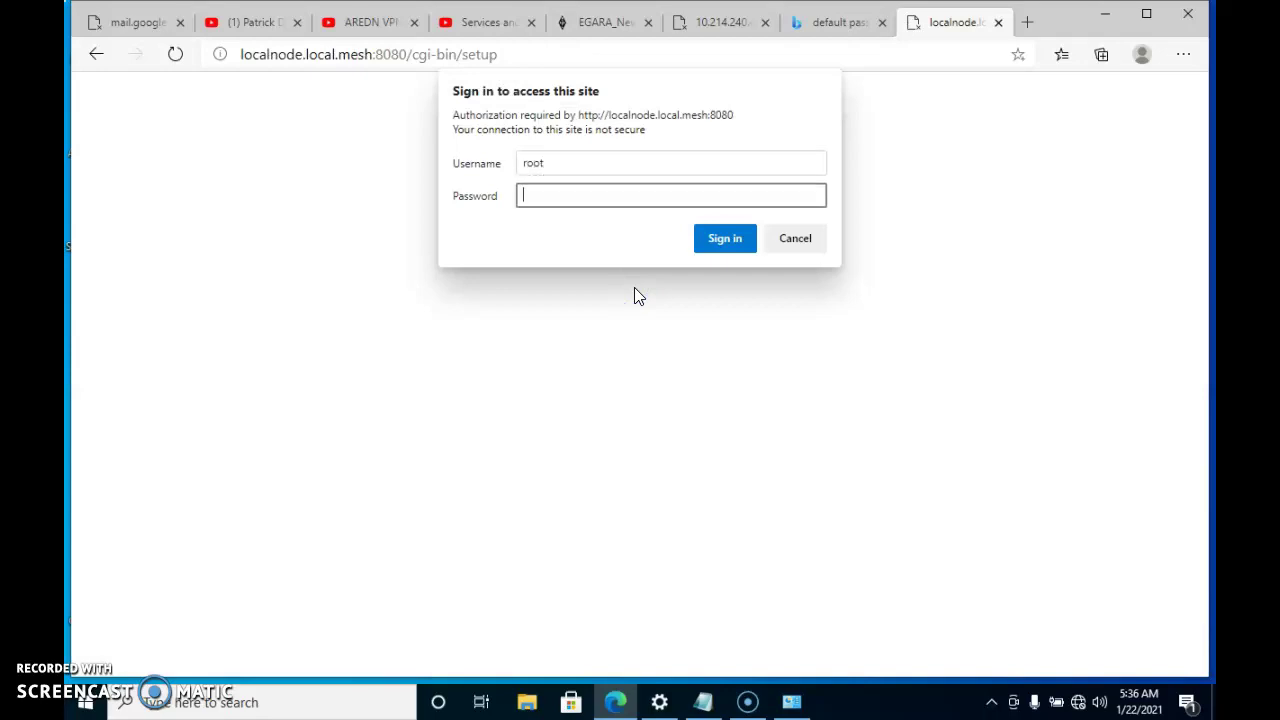
{"action": "type", "text": "hsmm"}
{"action": "key", "text": "Return"}
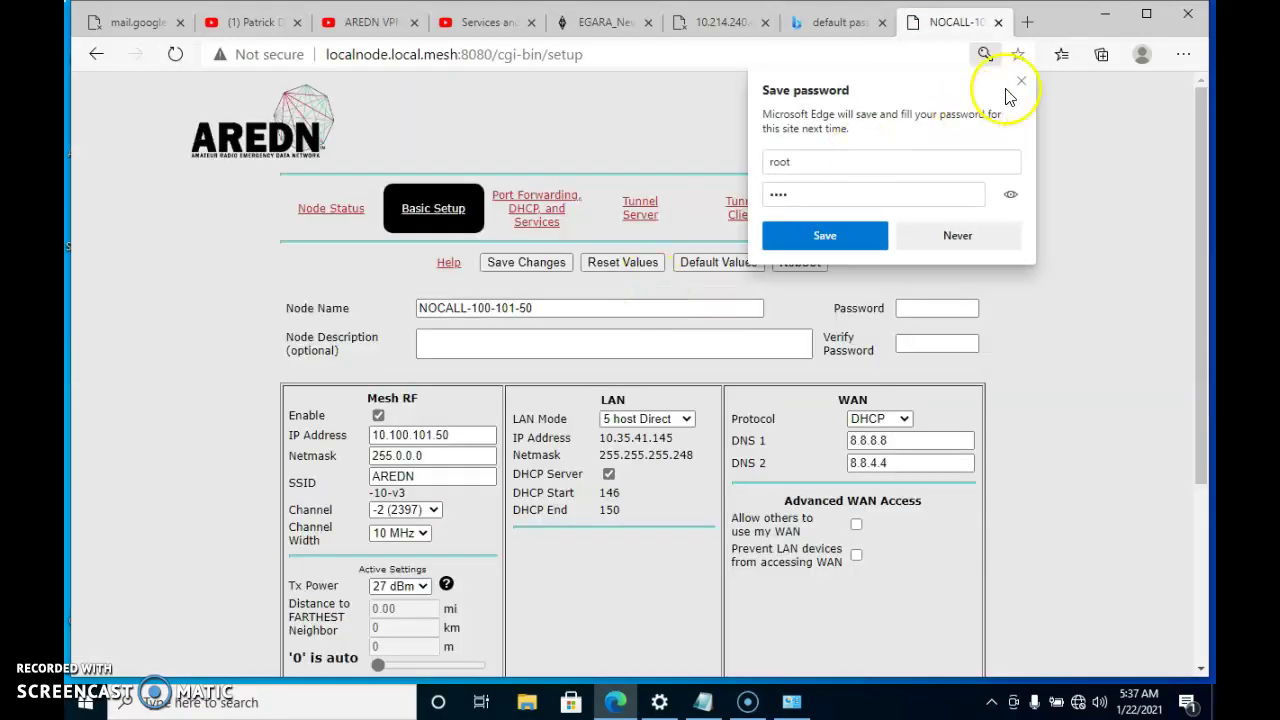
Rename the node from NOCALL to WB0TSG-100-101-50 and add a node description
{"action": "left_click", "coordinate": [1021, 81]}
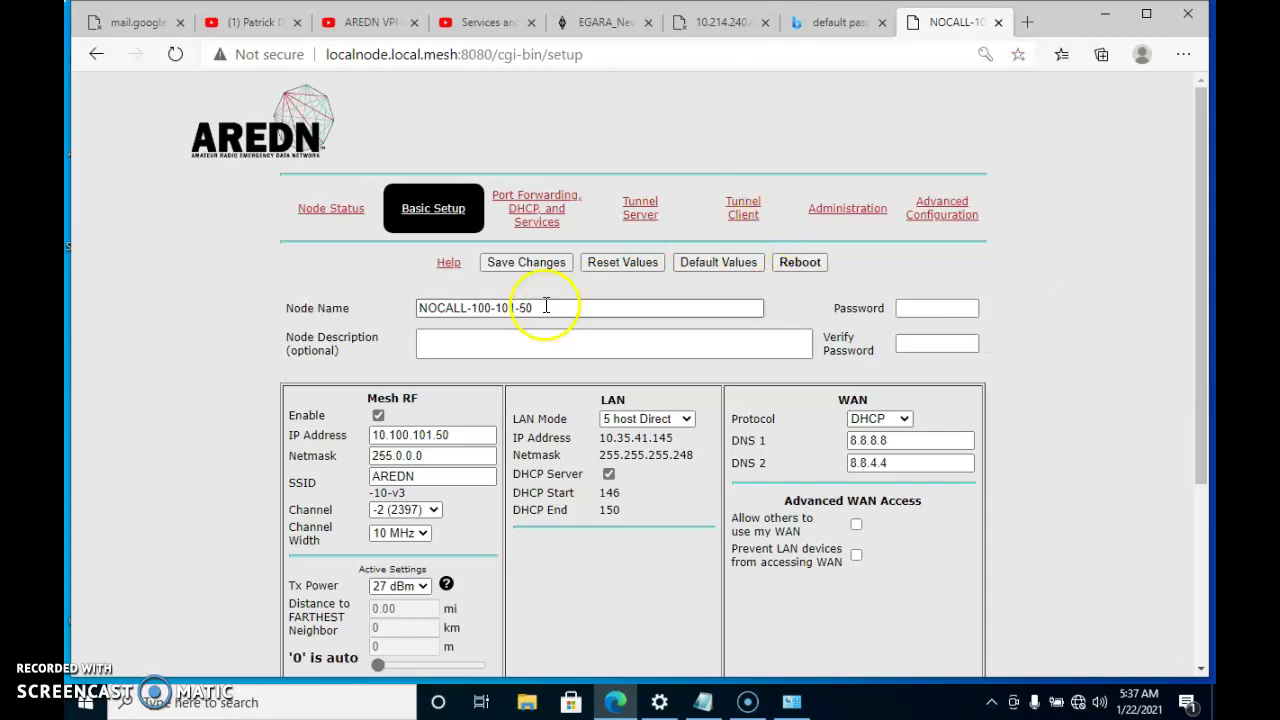
{"action": "left_click_drag", "start_coordinate": [546, 306], "coordinate": [396, 306]}
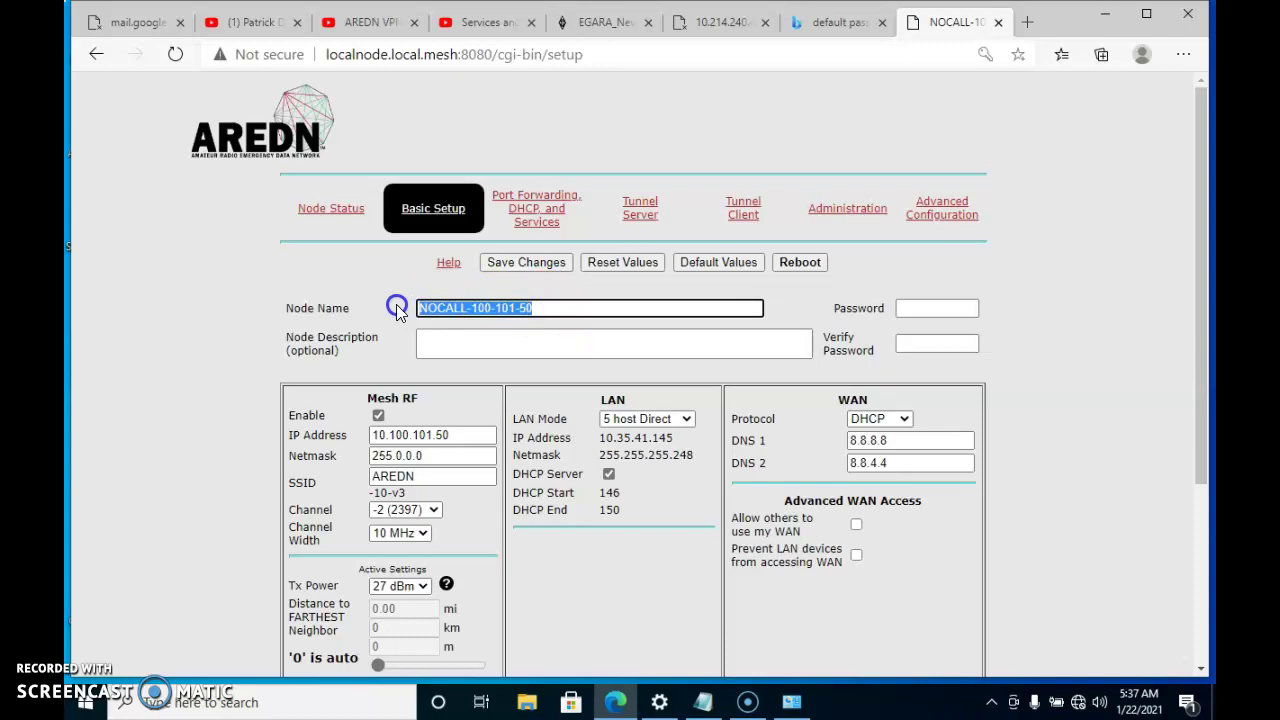
{"action": "left_click", "coordinate": [438, 308]}
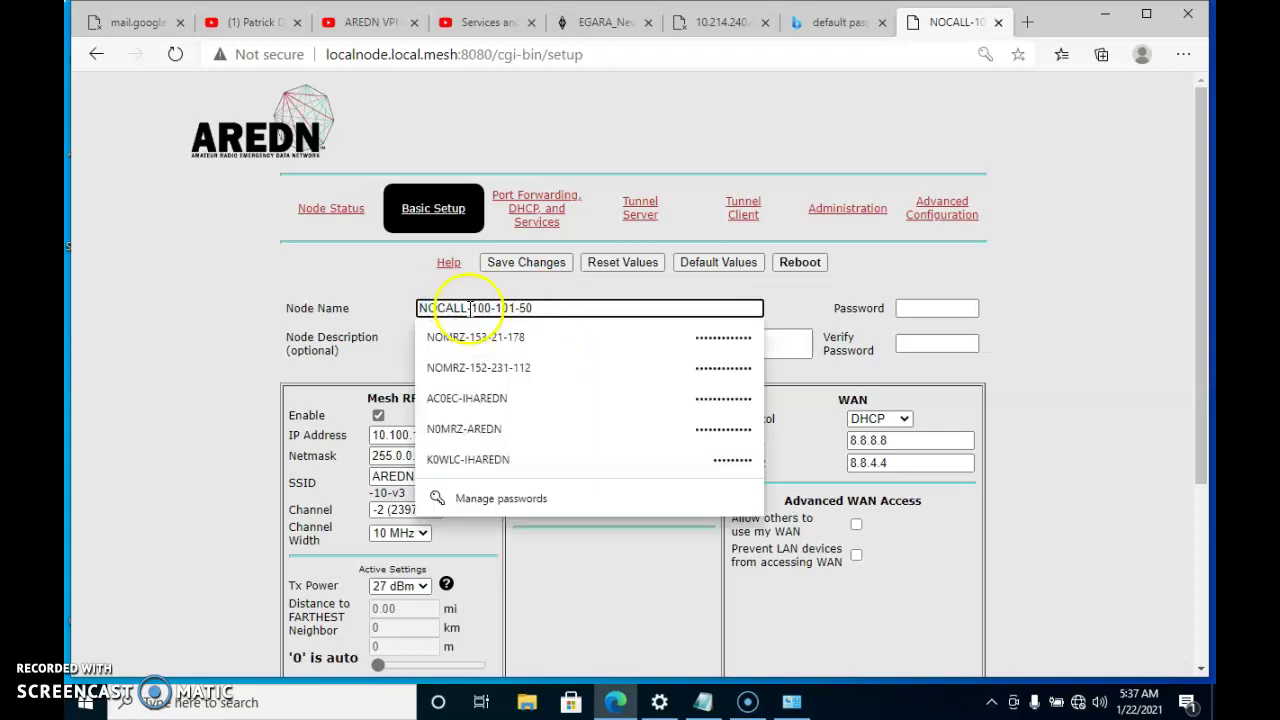
{"action": "left_click_drag", "start_coordinate": [467, 308], "coordinate": [390, 312]}
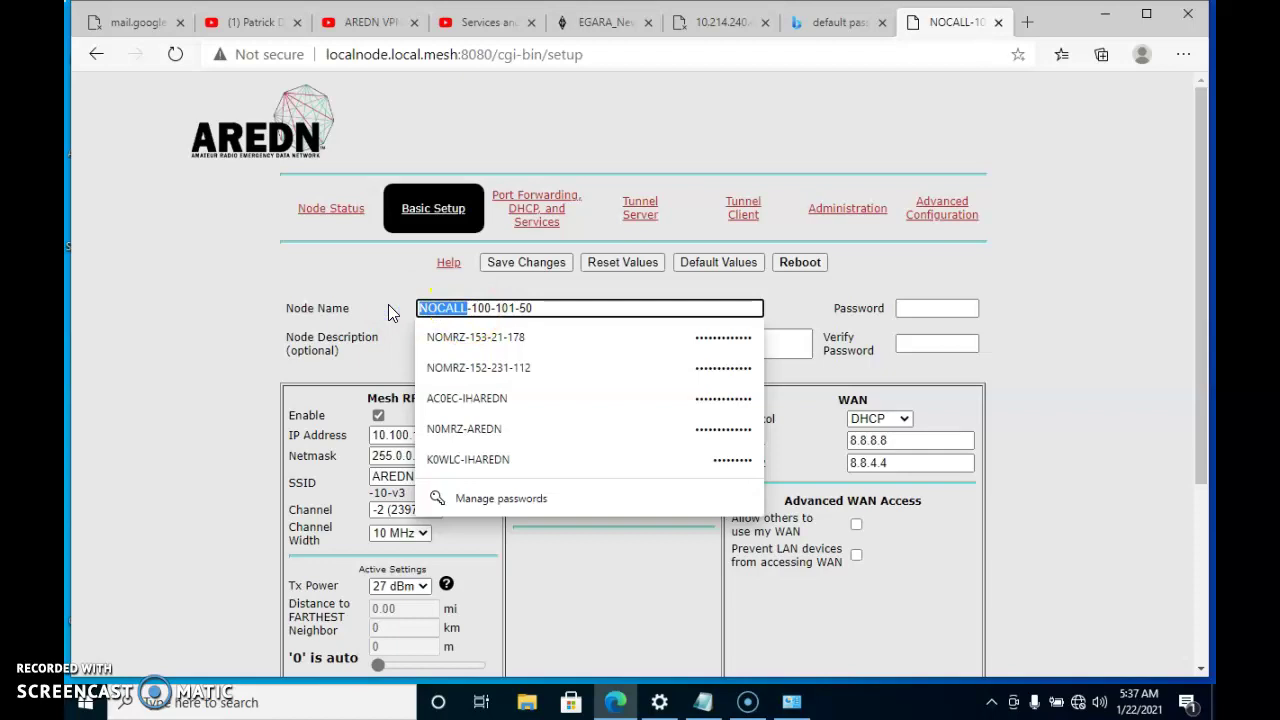
{"action": "type", "text": "WB0TSG"}
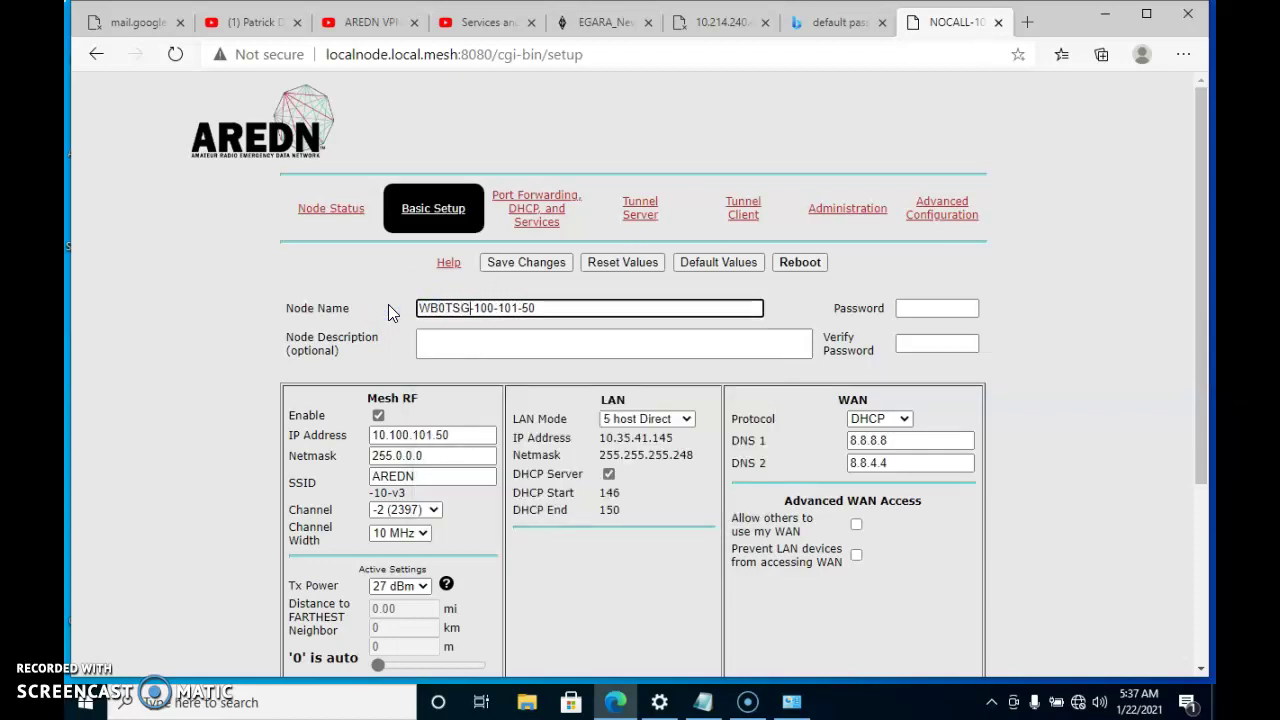
{"action": "left_click", "coordinate": [456, 338]}
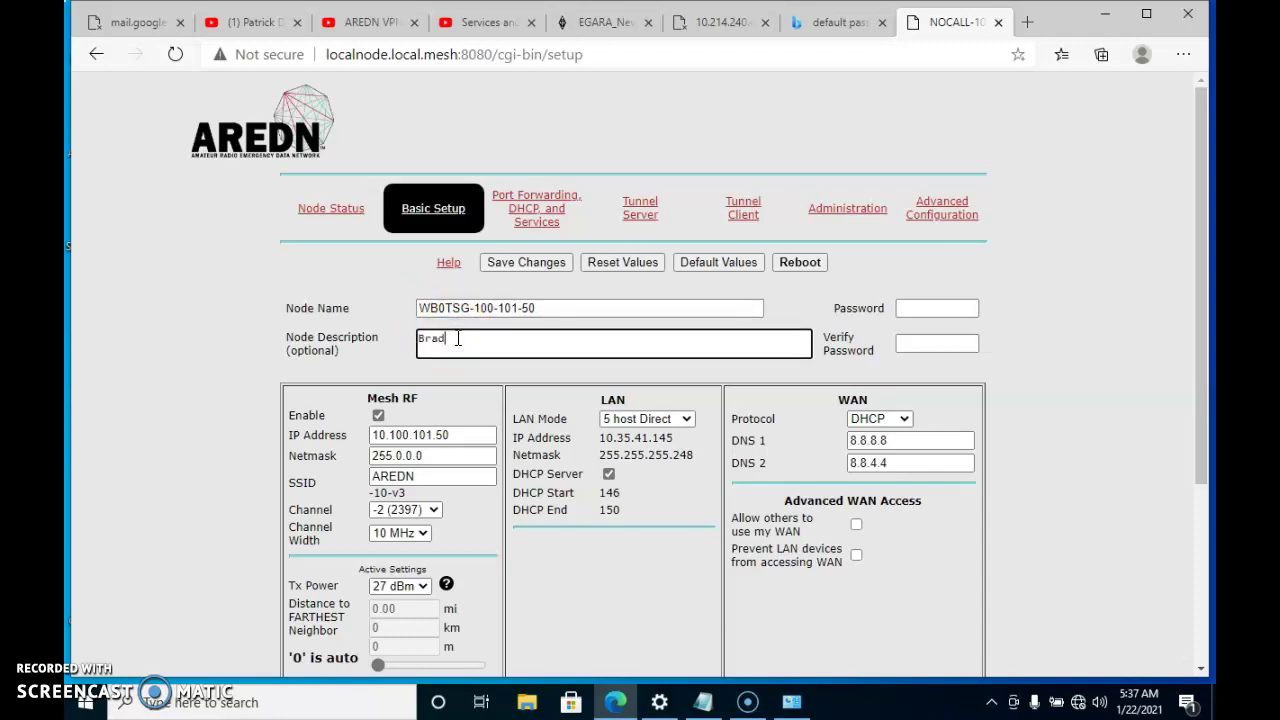
{"action": "type", "text": "Brad's Node"}
Enter a new node password in both Password and Verify Password fields
{"action": "left_click", "coordinate": [906, 311]}
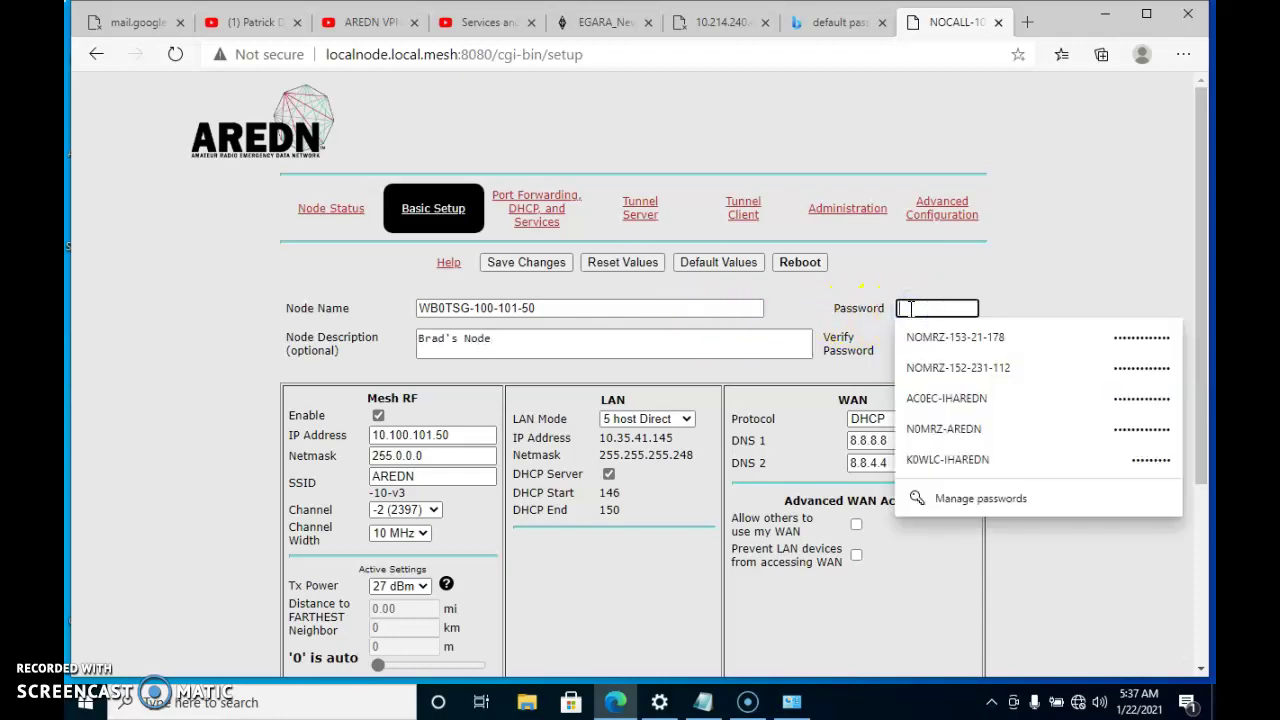
{"action": "type", "text": "a"}
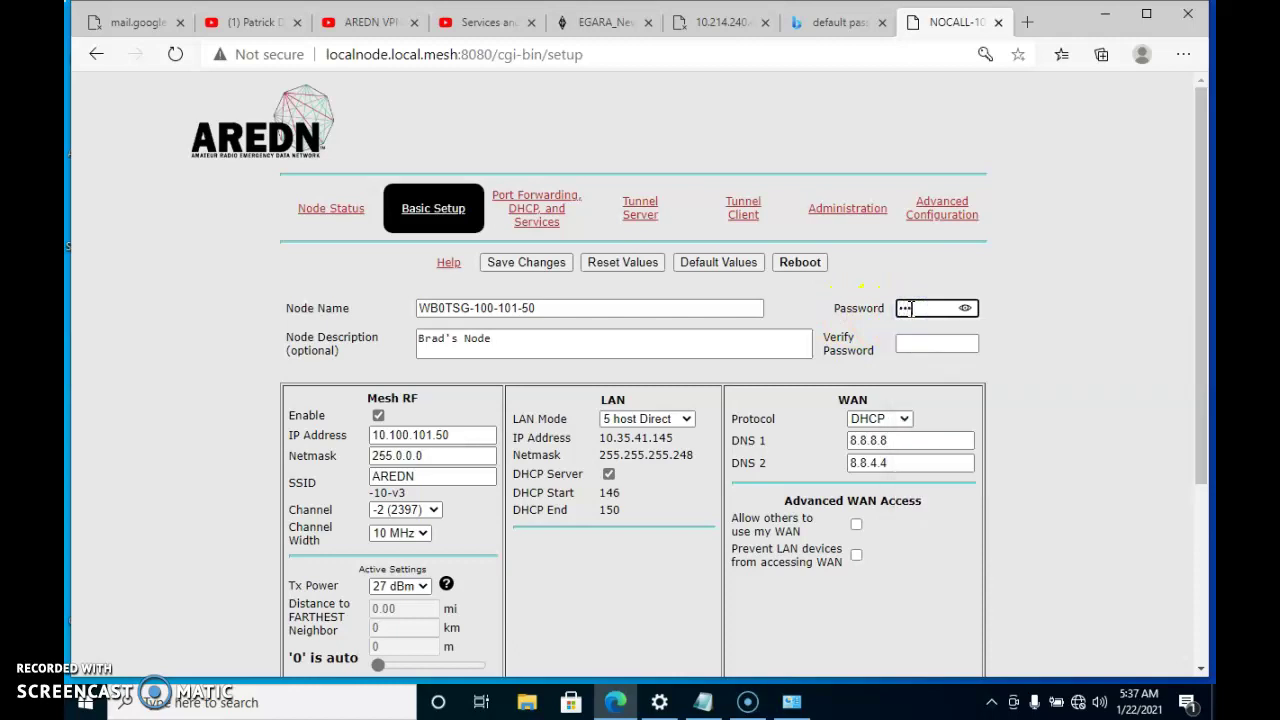
{"action": "type", "text": "••"}
{"action": "key", "text": "Tab"}
{"action": "type", "text": "•"}
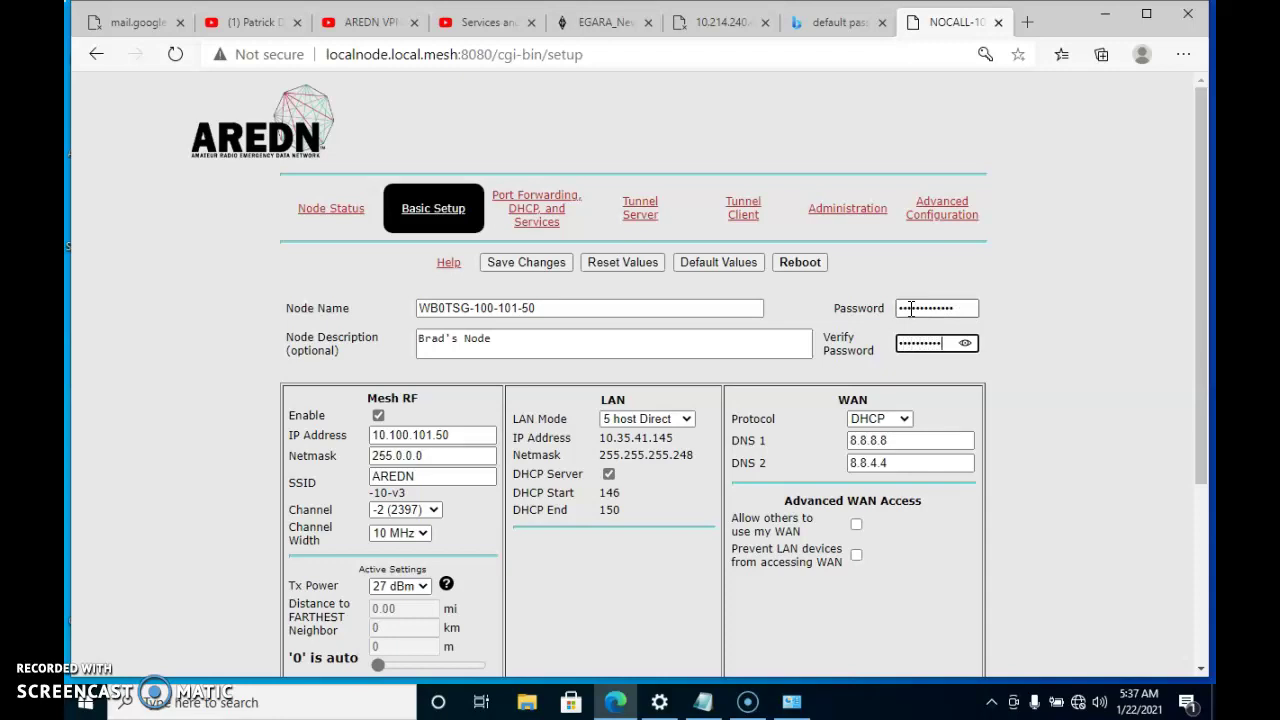
{"action": "type", "text": "••"}
{"action": "left_click_drag", "start_coordinate": [1204, 224], "coordinate": [1202, 326]}
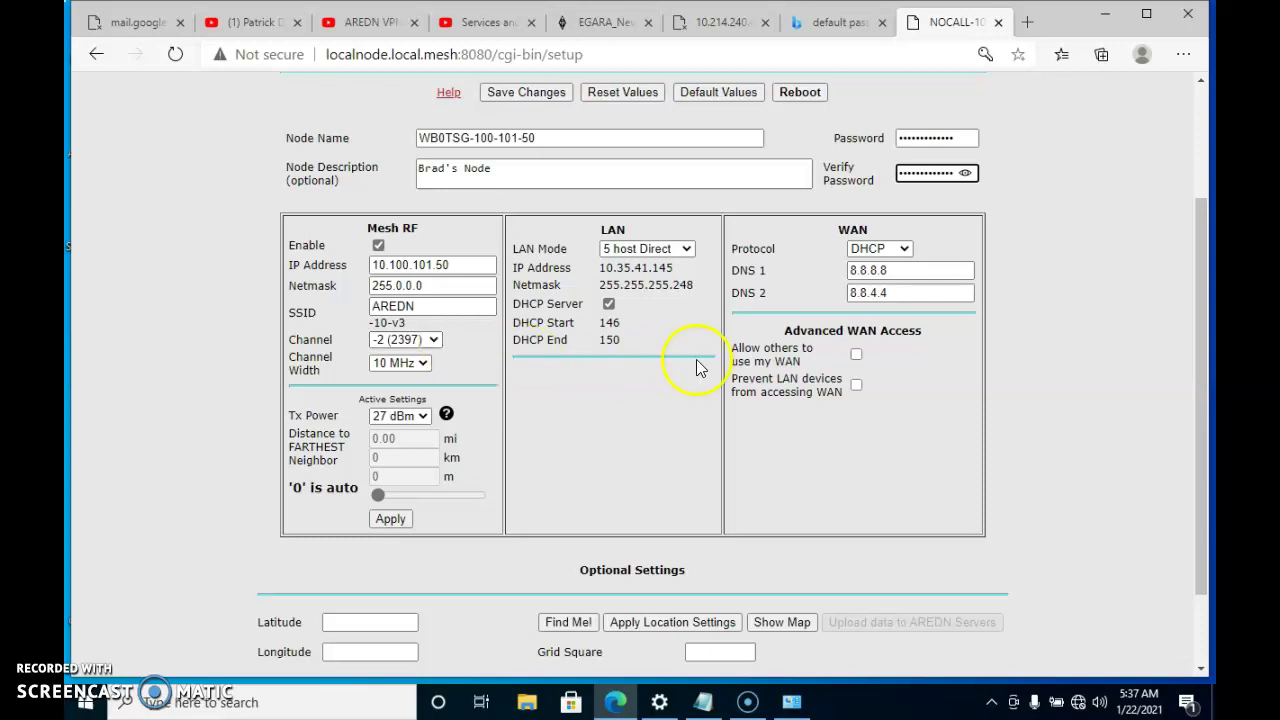
Enable 'Allow others to use my WAN' and set the timezone to America/Chicago
{"action": "left_click", "coordinate": [856, 355]}
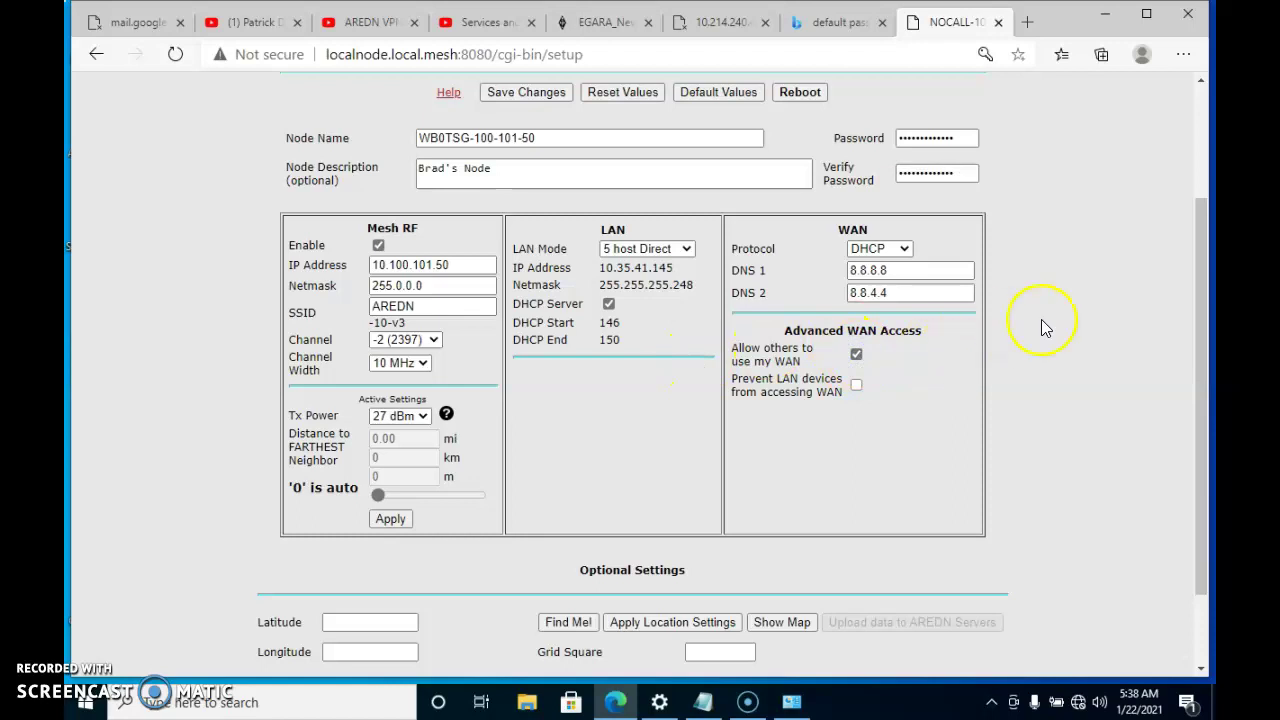
{"action": "left_click_drag", "start_coordinate": [1200, 242], "coordinate": [1186, 356]}
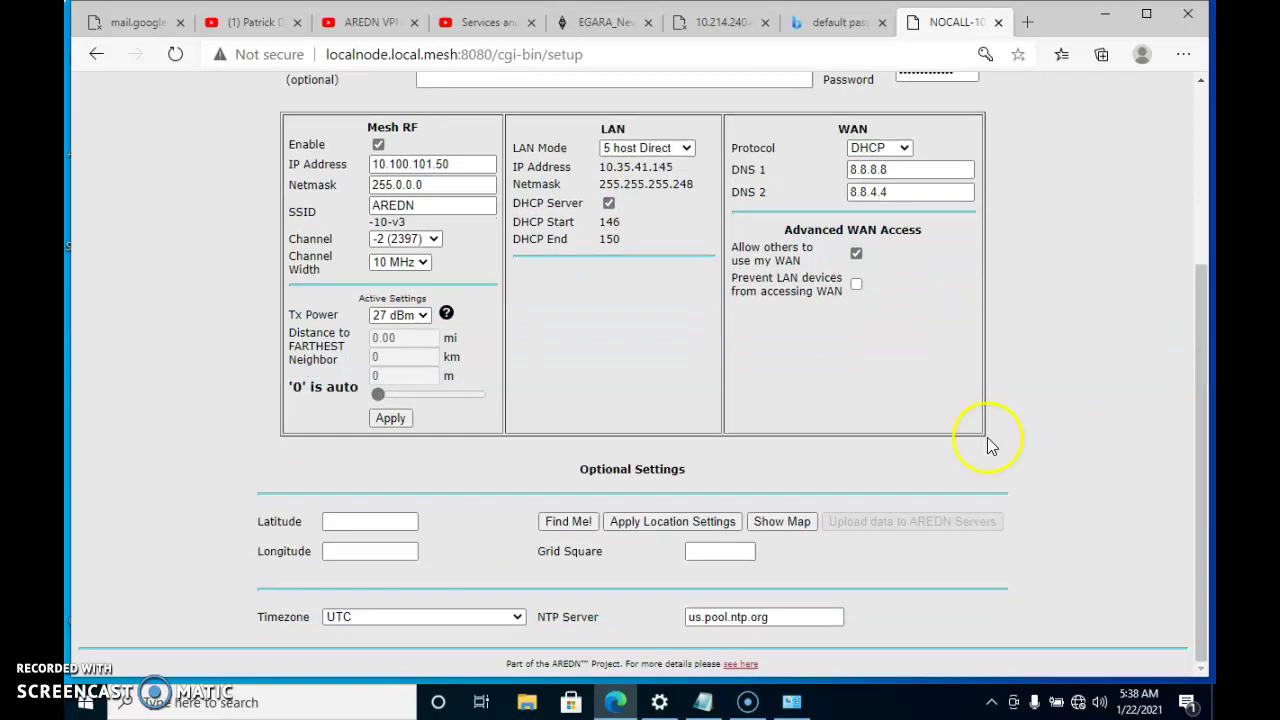
{"action": "left_click", "coordinate": [517, 618]}
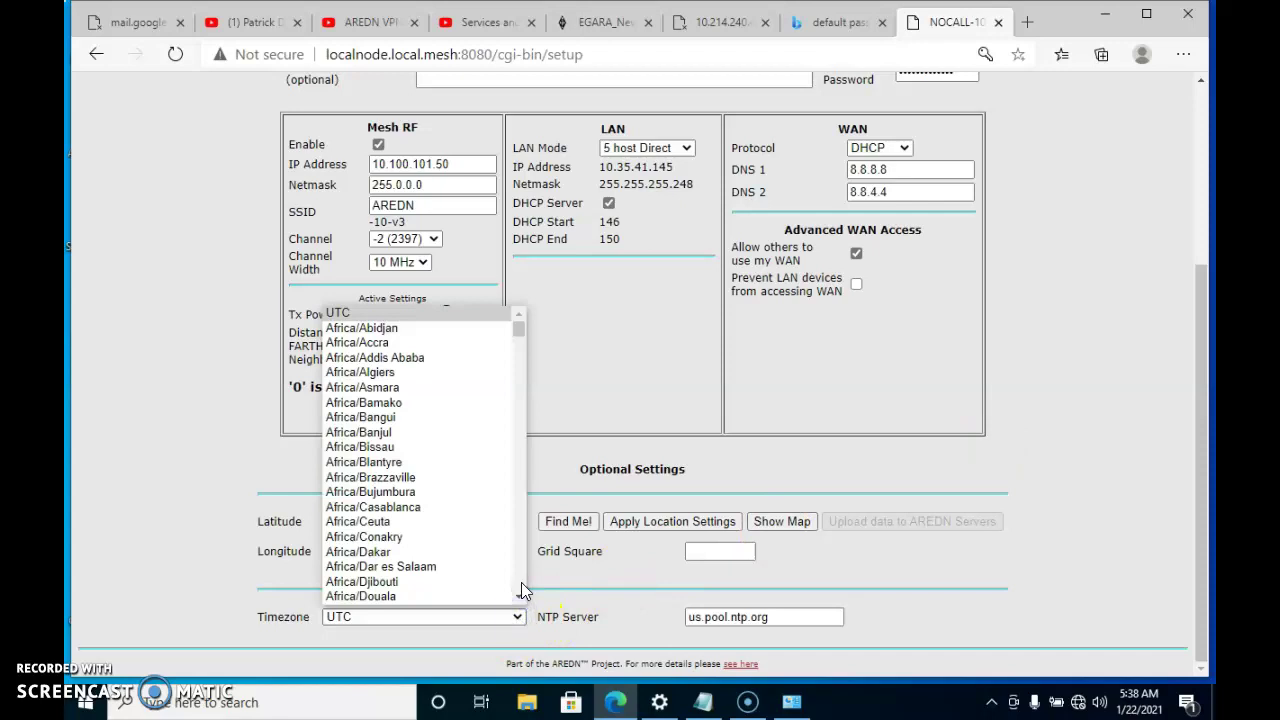
{"action": "left_click", "coordinate": [521, 582]}
{"action": "left_click_drag", "start_coordinate": [521, 582], "coordinate": [521, 585]}
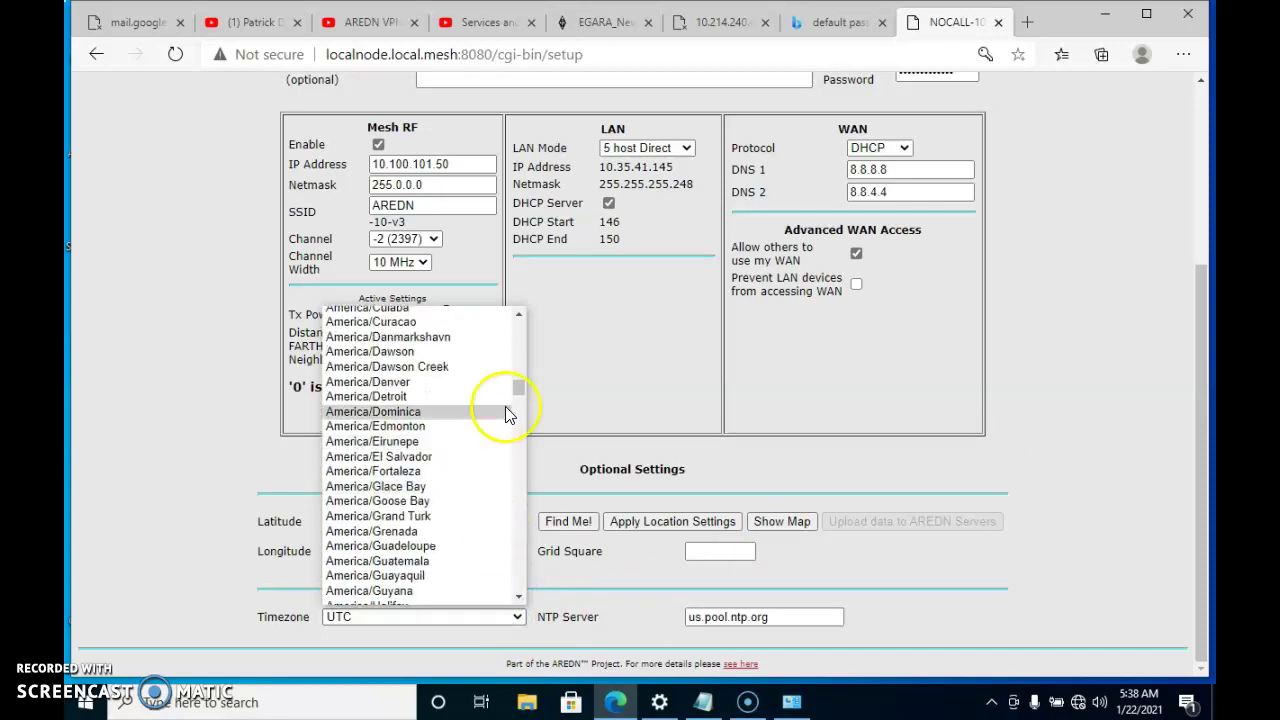
{"action": "left_click", "coordinate": [522, 316]}
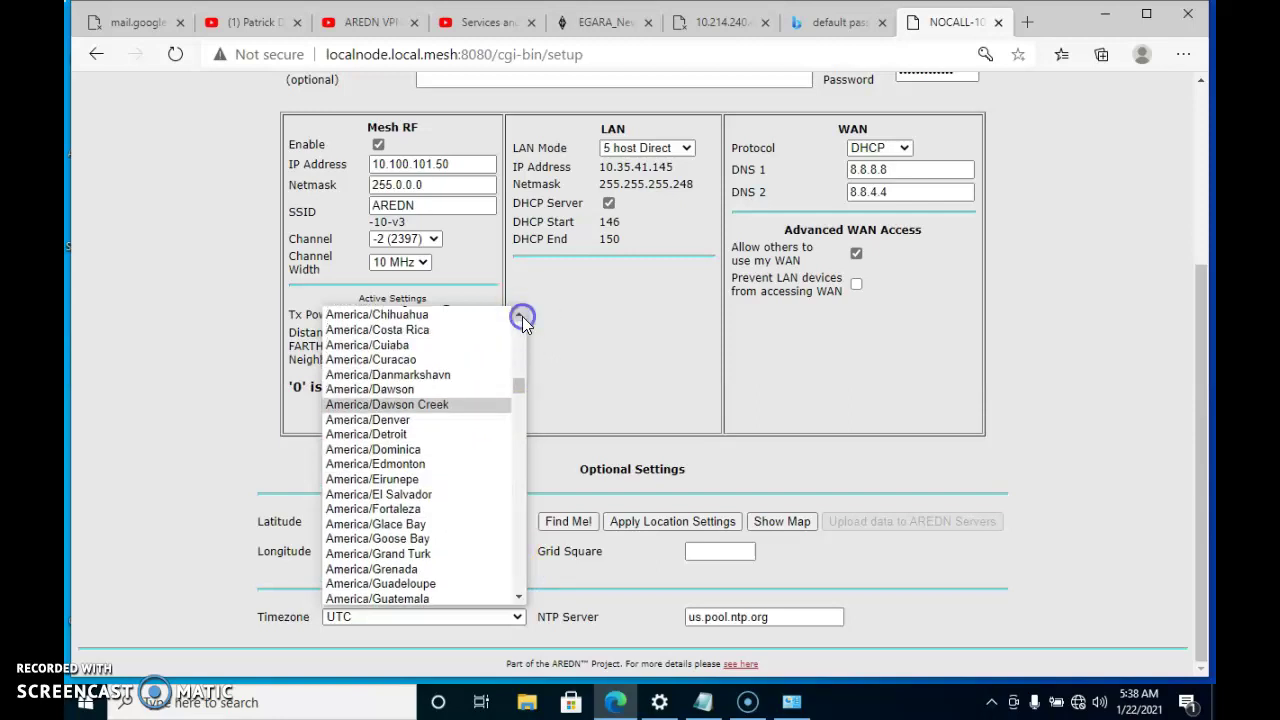
{"action": "left_click", "coordinate": [522, 316]}
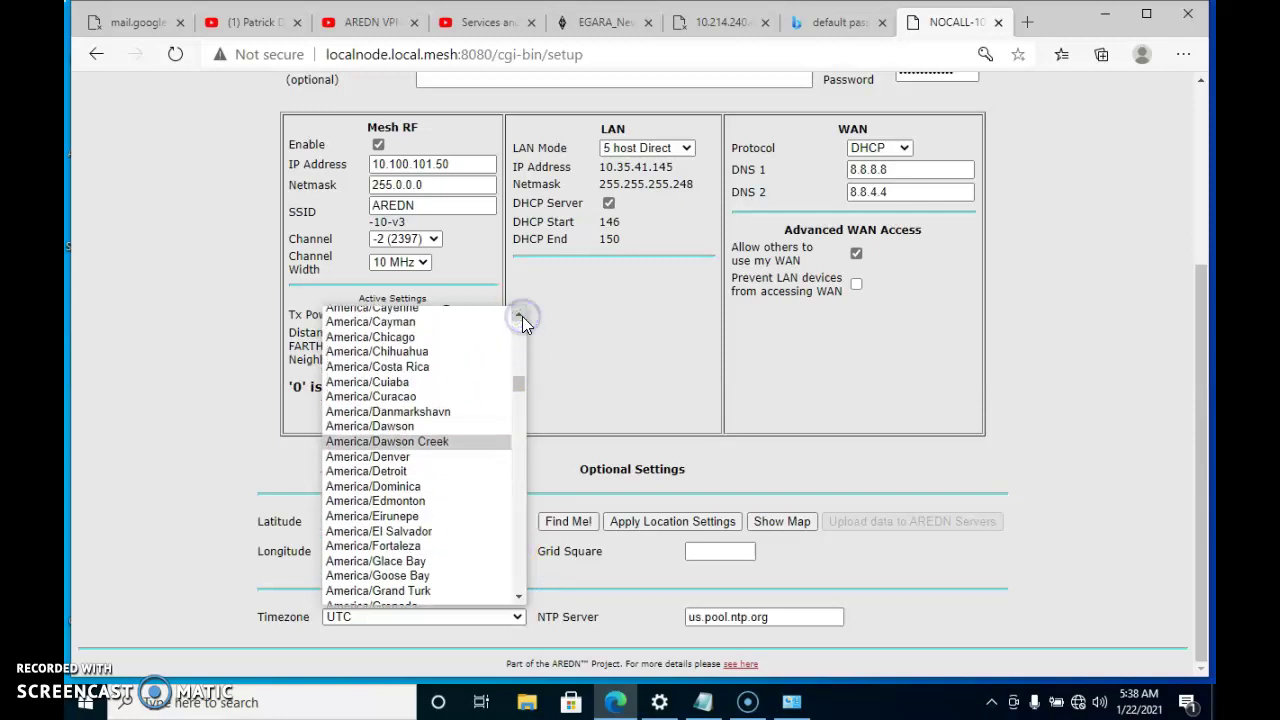
{"action": "left_click", "coordinate": [431, 341]}
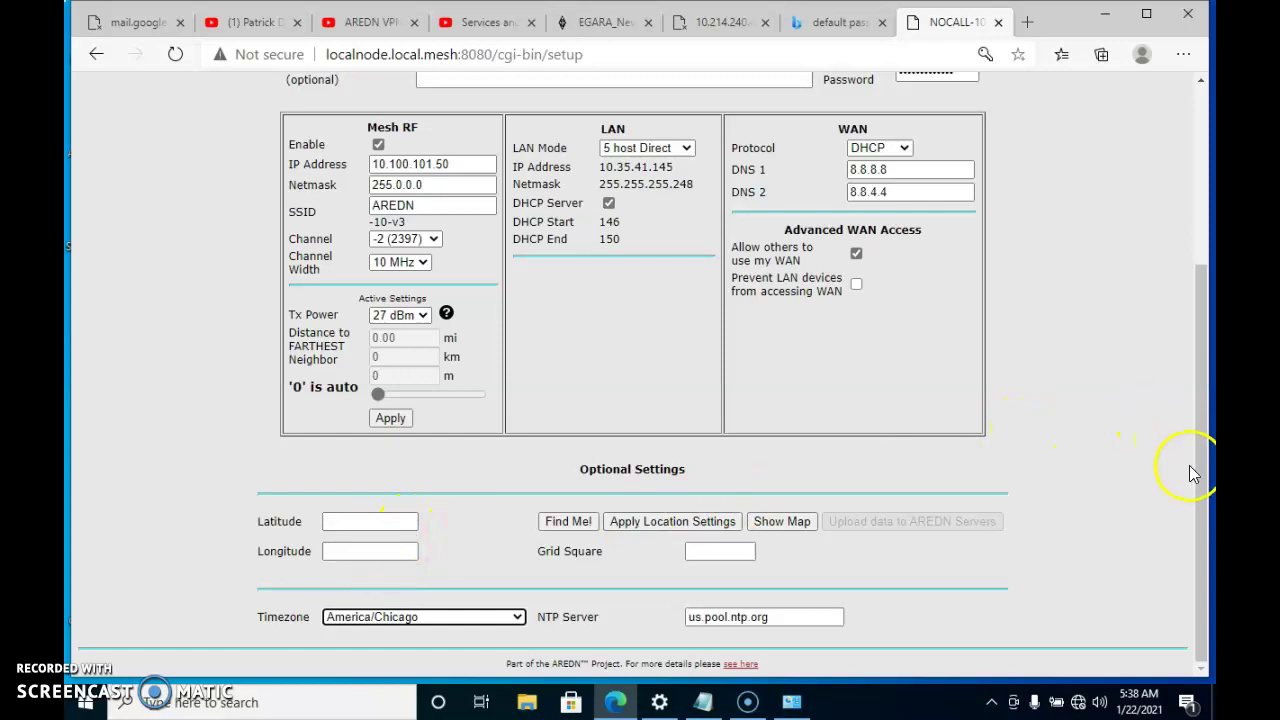
{"action": "left_click_drag", "start_coordinate": [1202, 485], "coordinate": [1194, 183]}
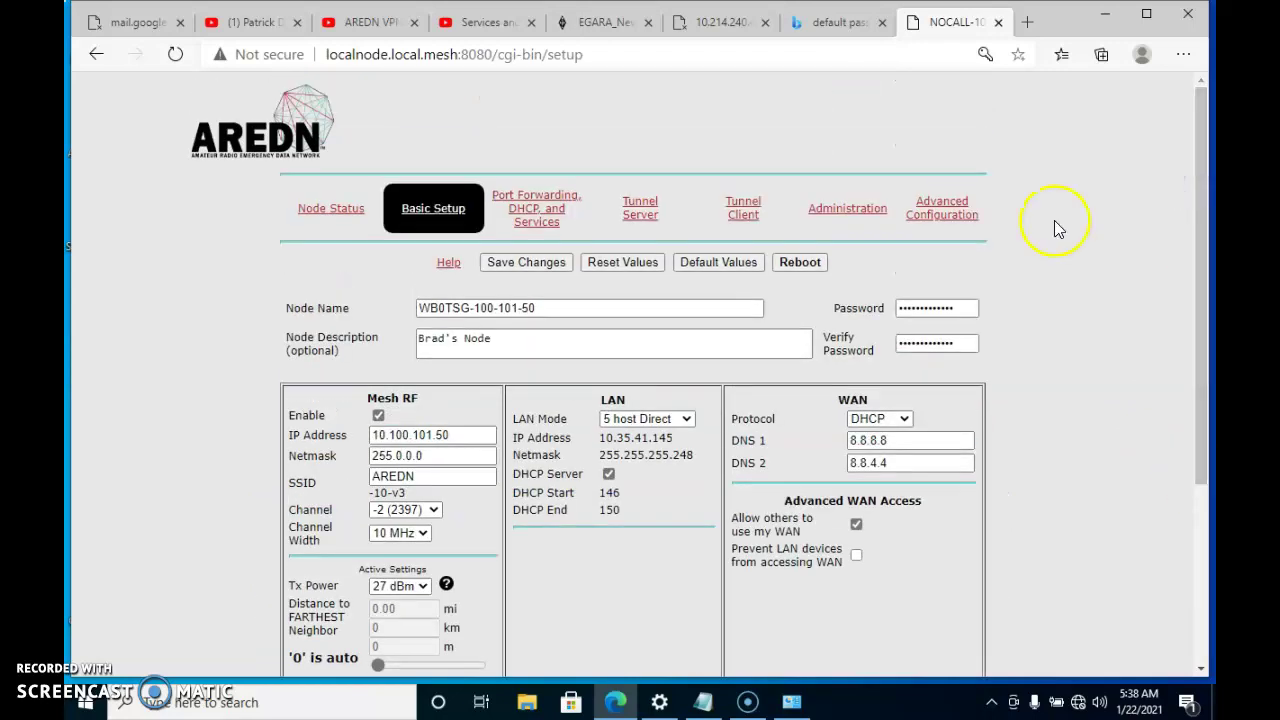
Save the Basic Setup changes and let Edge store the new node login
{"action": "left_click", "coordinate": [540, 264]}
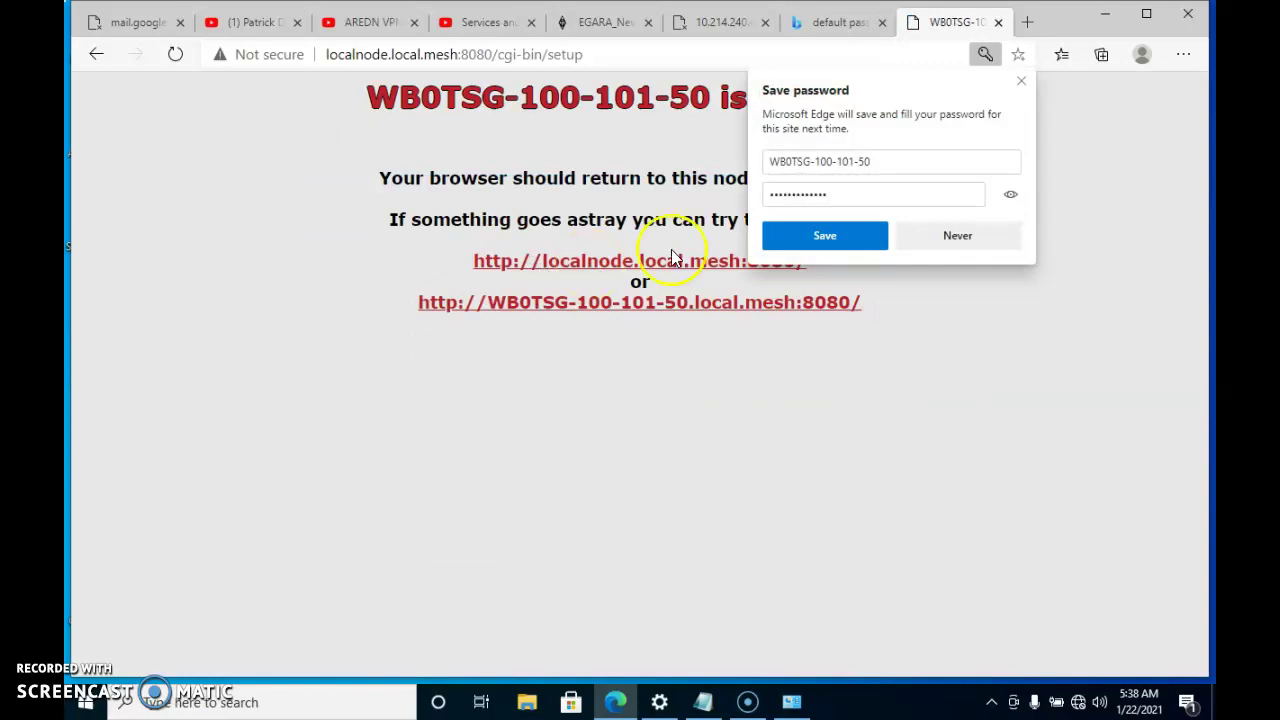
{"action": "left_click", "coordinate": [808, 246]}
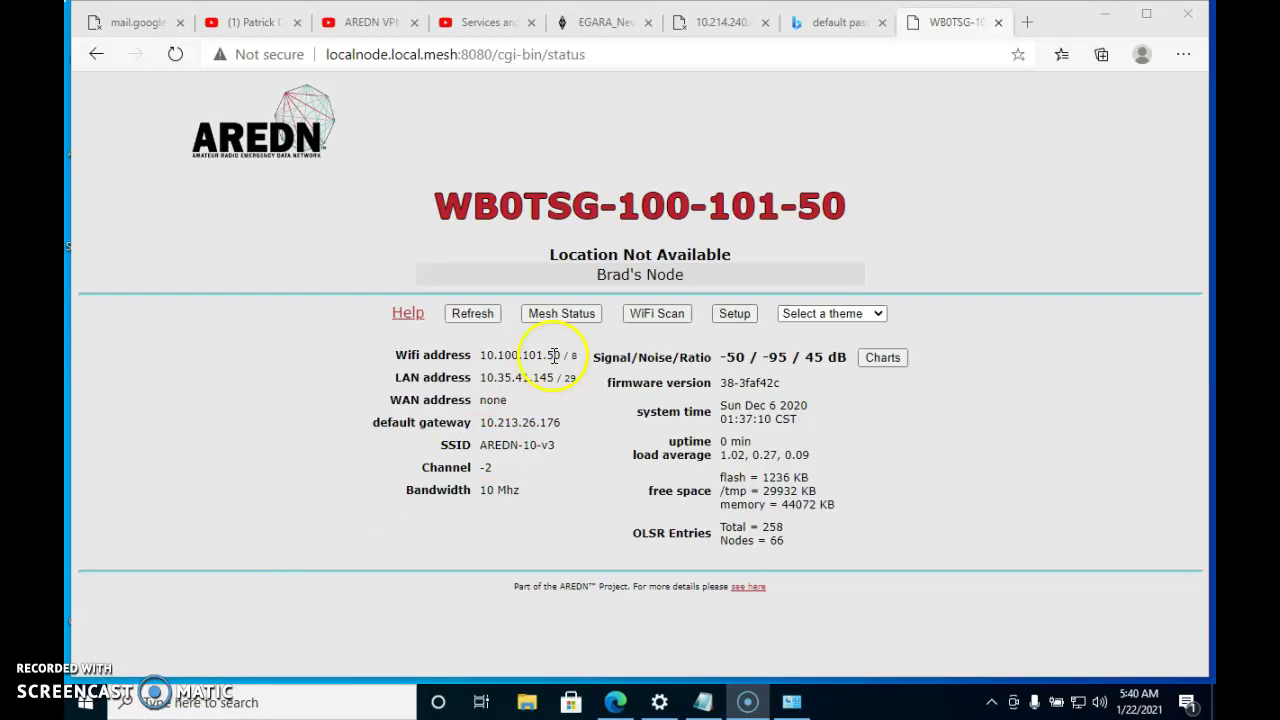
Open Mesh Status and scroll through the current neighbors and remote nodes list
{"action": "left_click", "coordinate": [562, 315]}
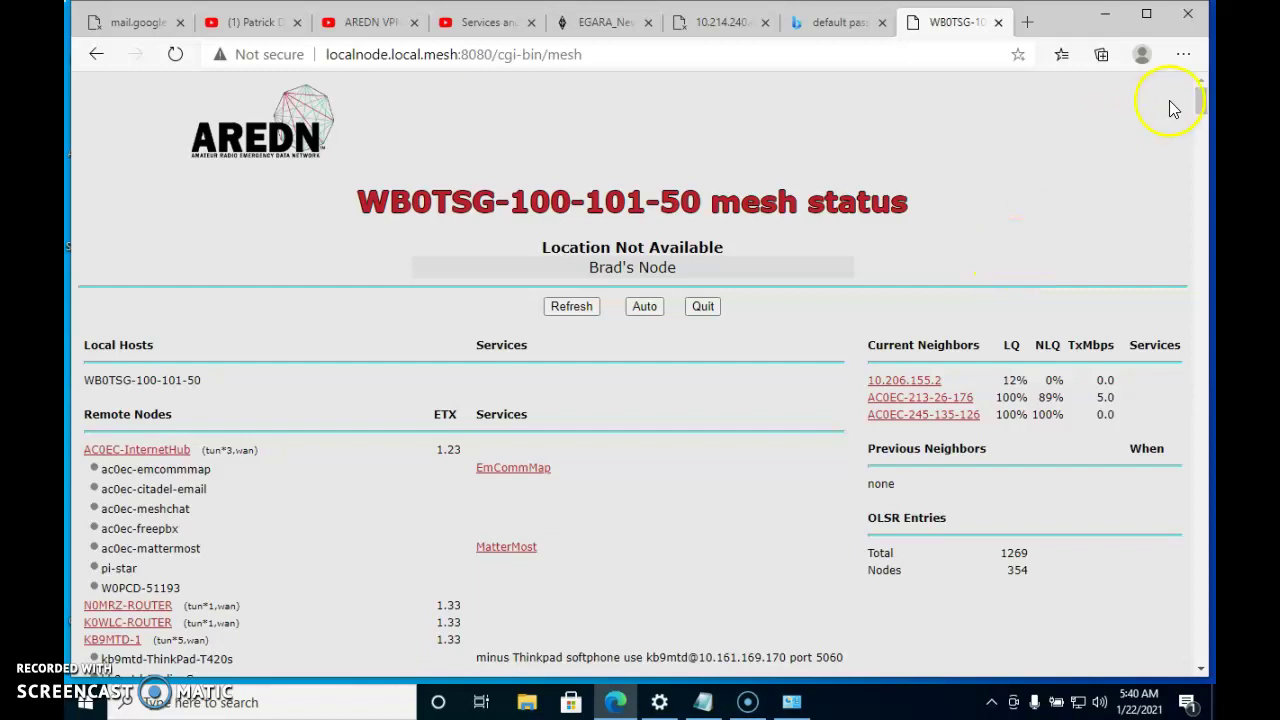
{"action": "left_click", "coordinate": [1201, 103]}
{"action": "left_click_drag", "start_coordinate": [1201, 103], "coordinate": [1201, 120]}
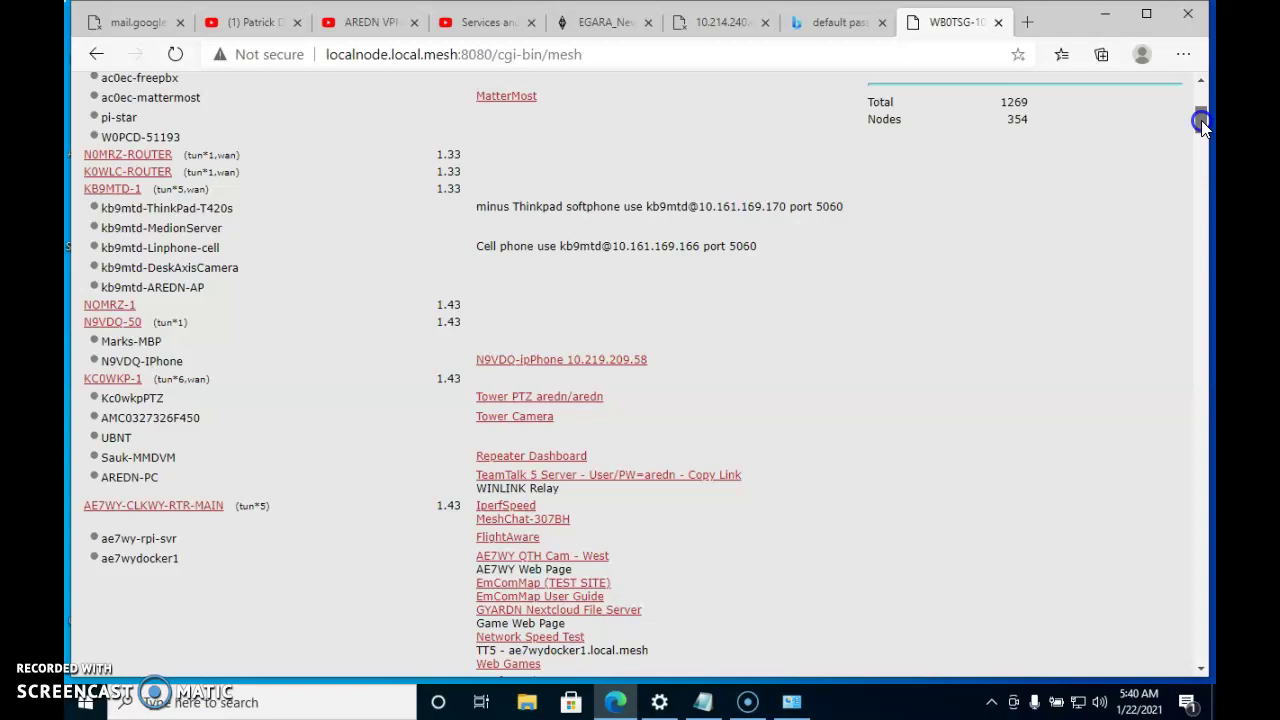
{"action": "left_click_drag", "start_coordinate": [1201, 120], "coordinate": [1201, 158]}
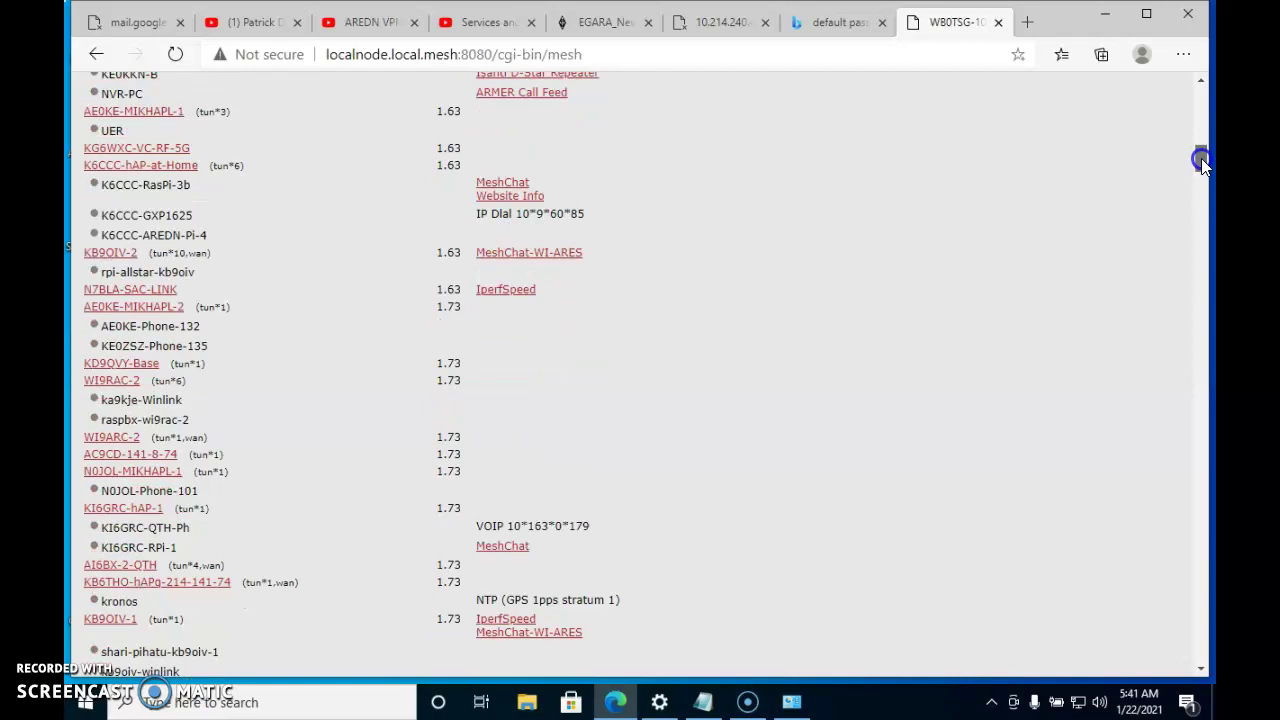
{"action": "left_click_drag", "start_coordinate": [1201, 158], "coordinate": [1201, 205]}
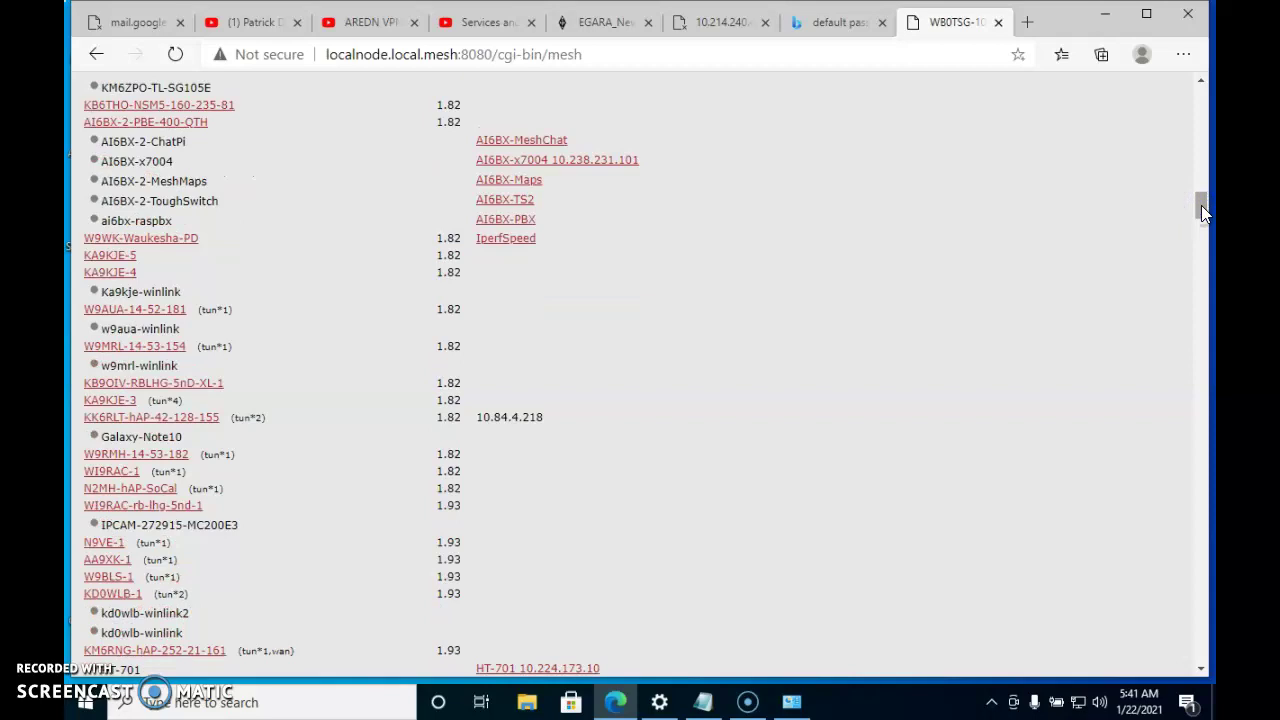